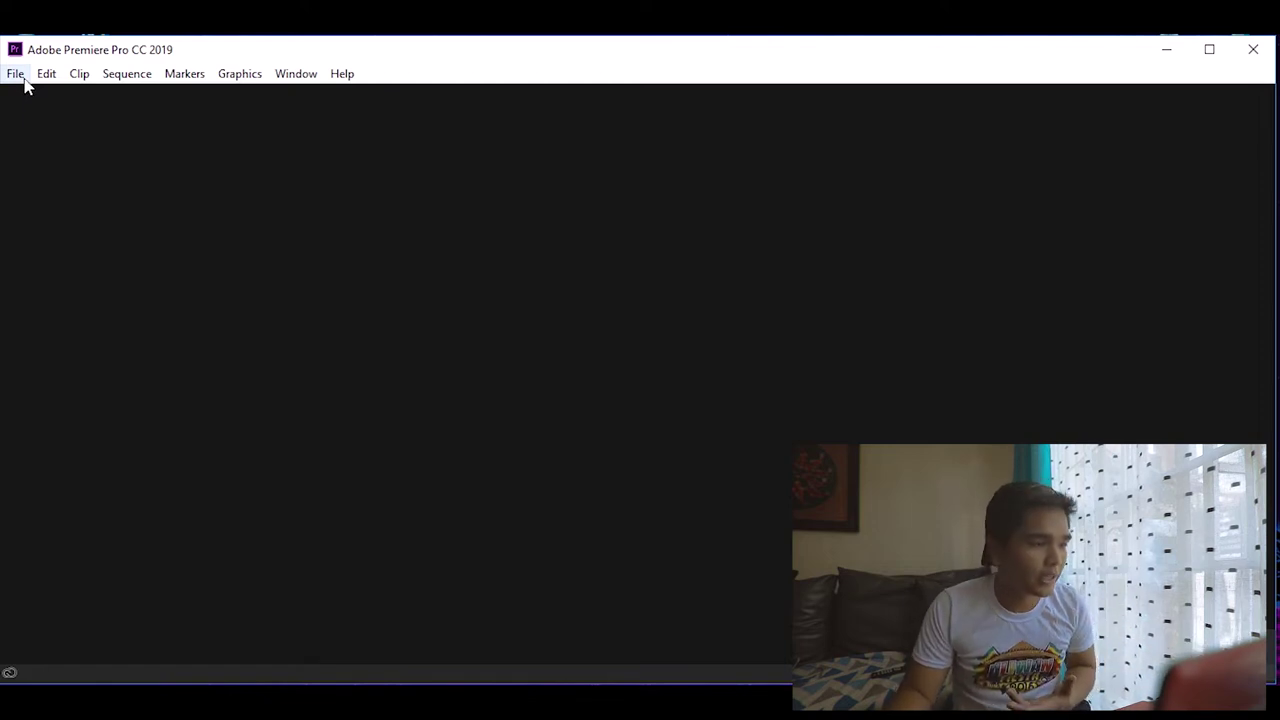
# Step: Start a new project located in a new 'editingtutorial' folder on the Desktop
pyautogui.click(16, 74)
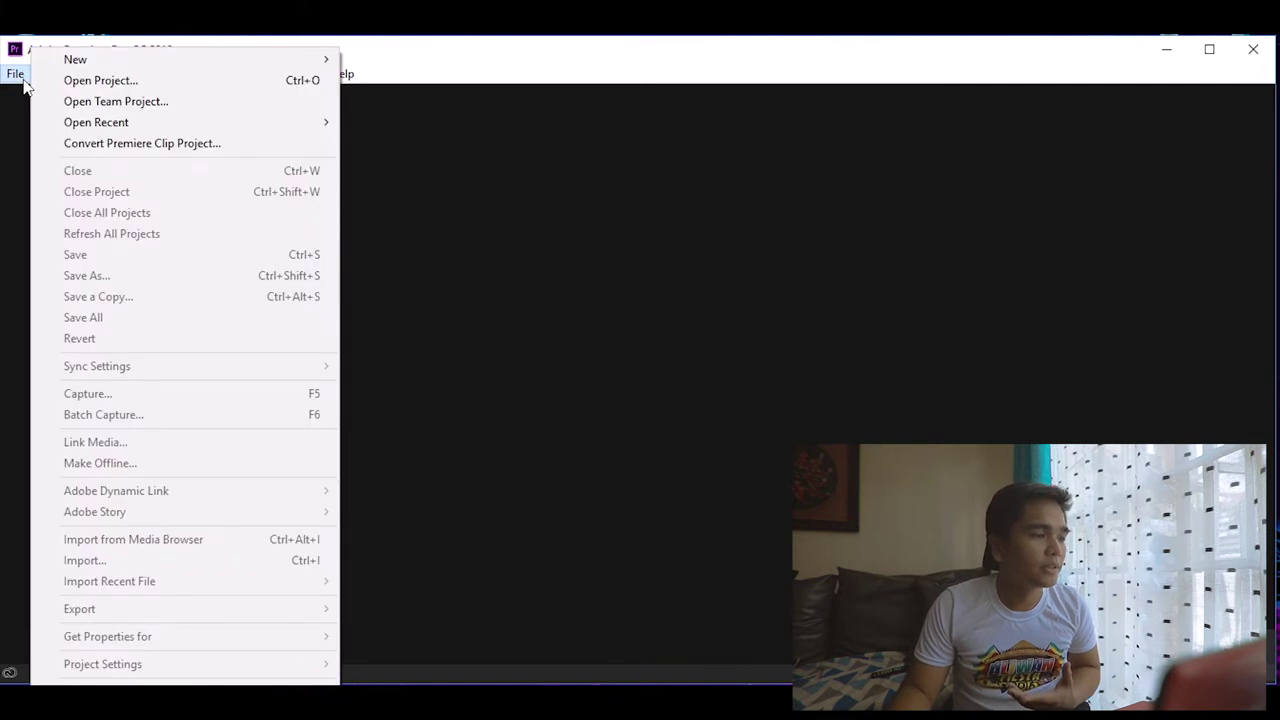
pyautogui.moveTo(320, 62)
pyautogui.click(366, 61)
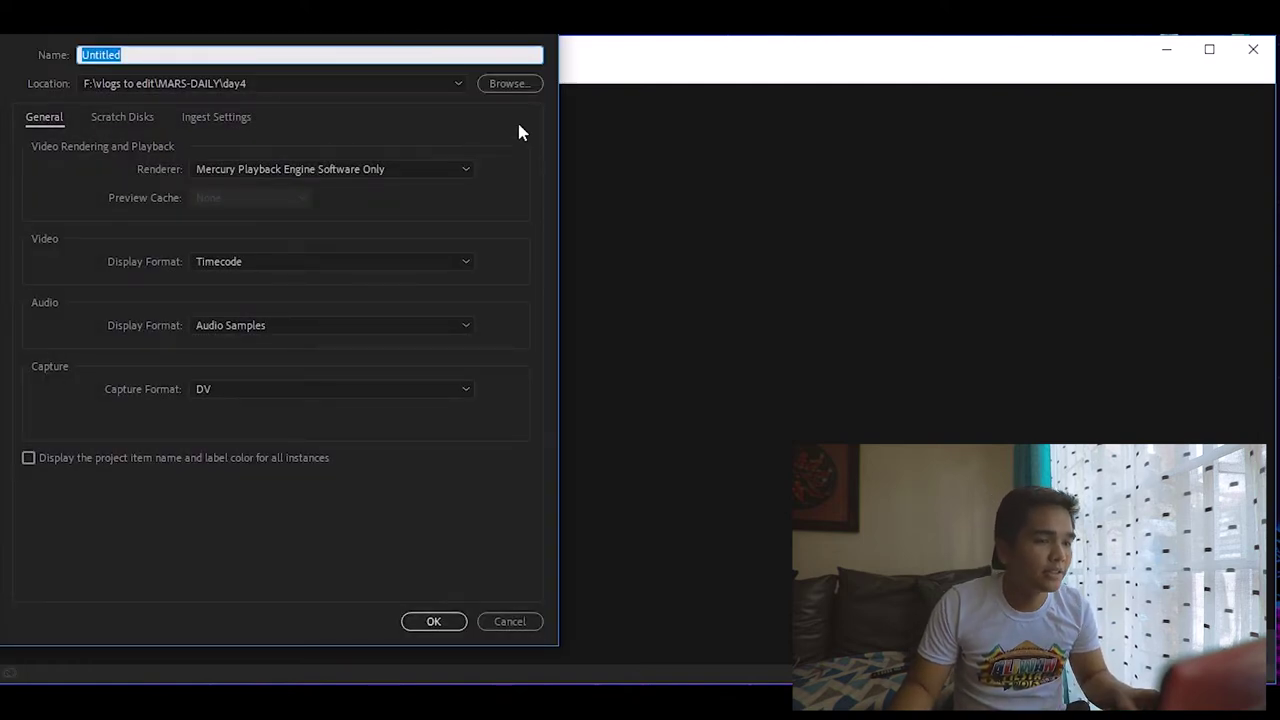
pyautogui.click(549, 48)
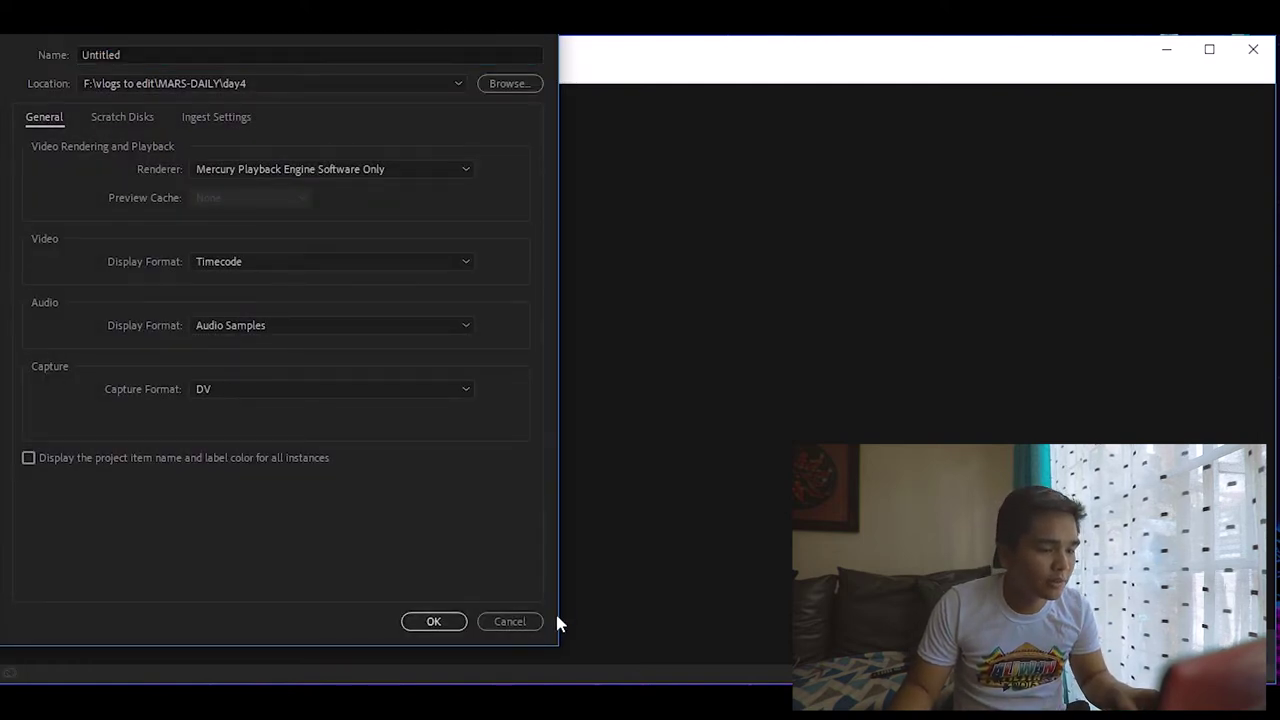
pyautogui.click(533, 83)
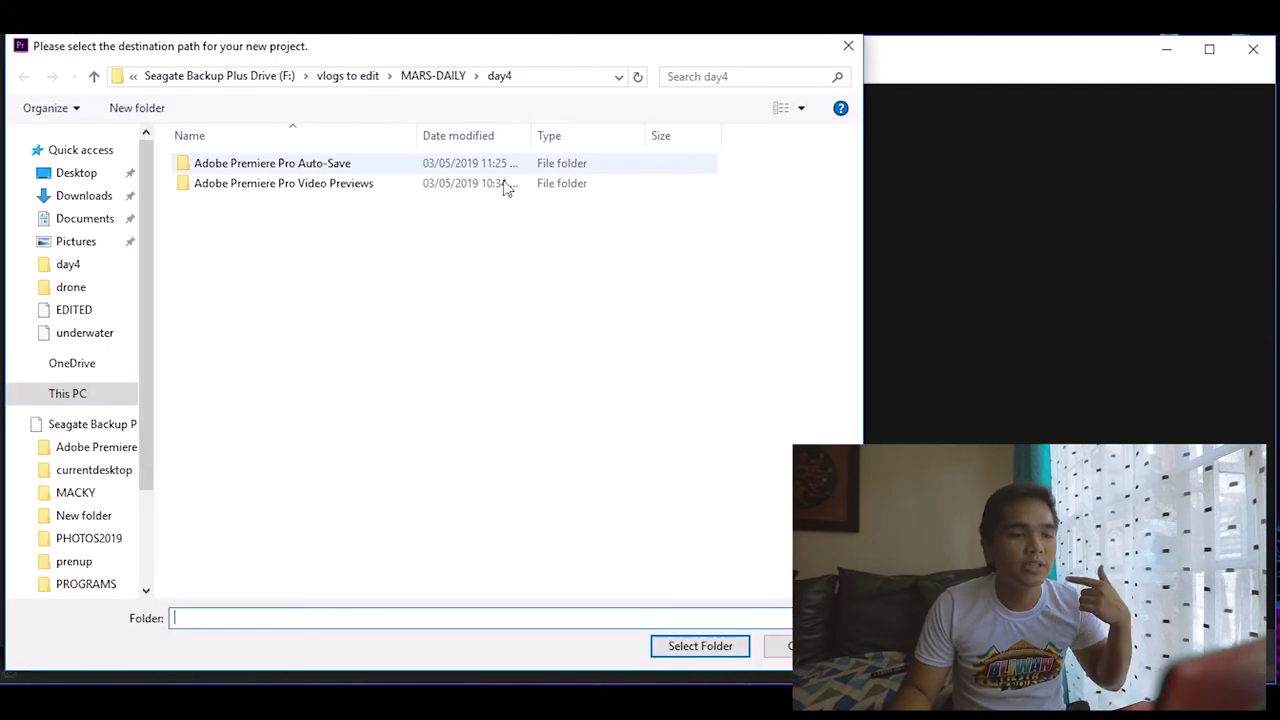
pyautogui.moveTo(573, 57); pyautogui.dragTo(725, 46)
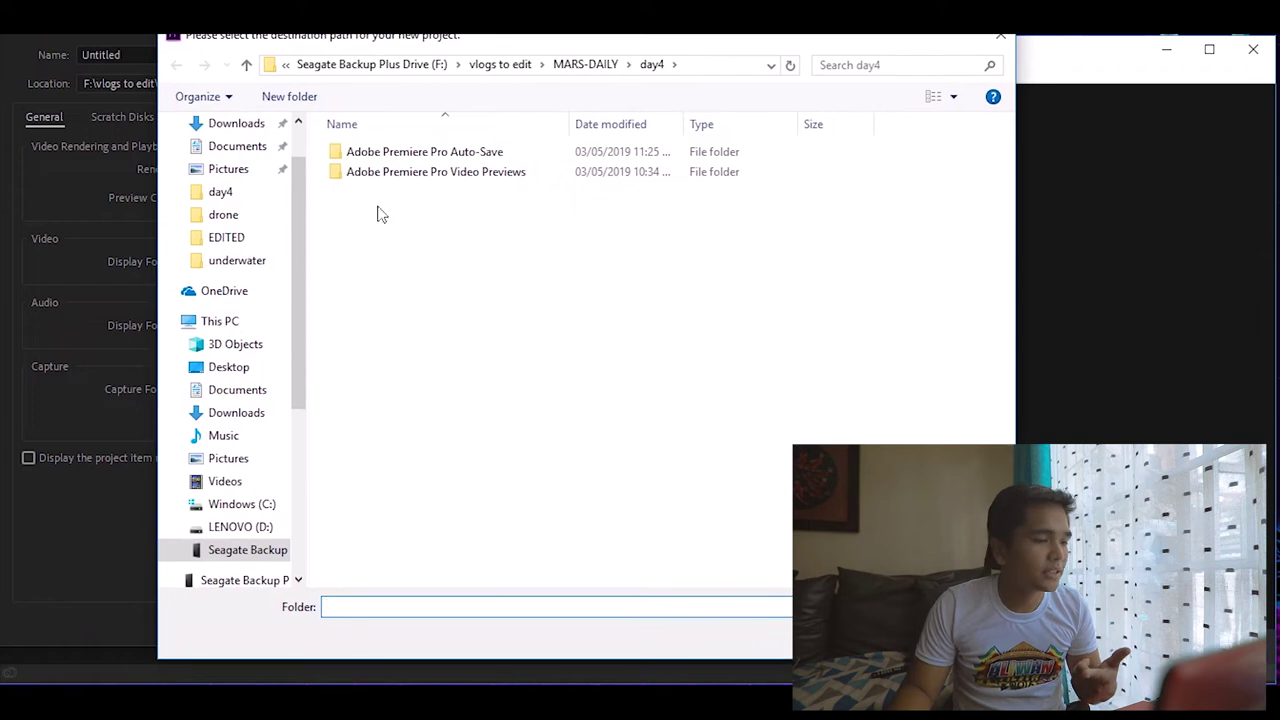
pyautogui.click(243, 368)
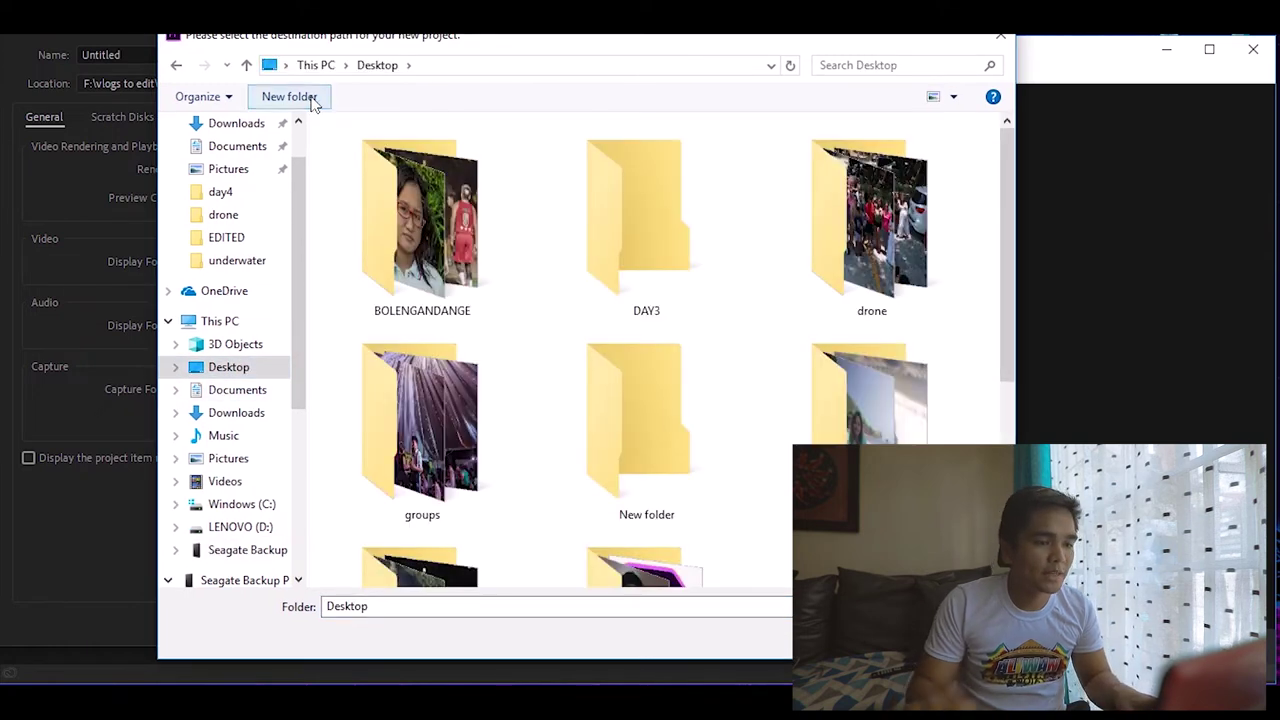
pyautogui.click(312, 100)
pyautogui.write('editingtutorial')
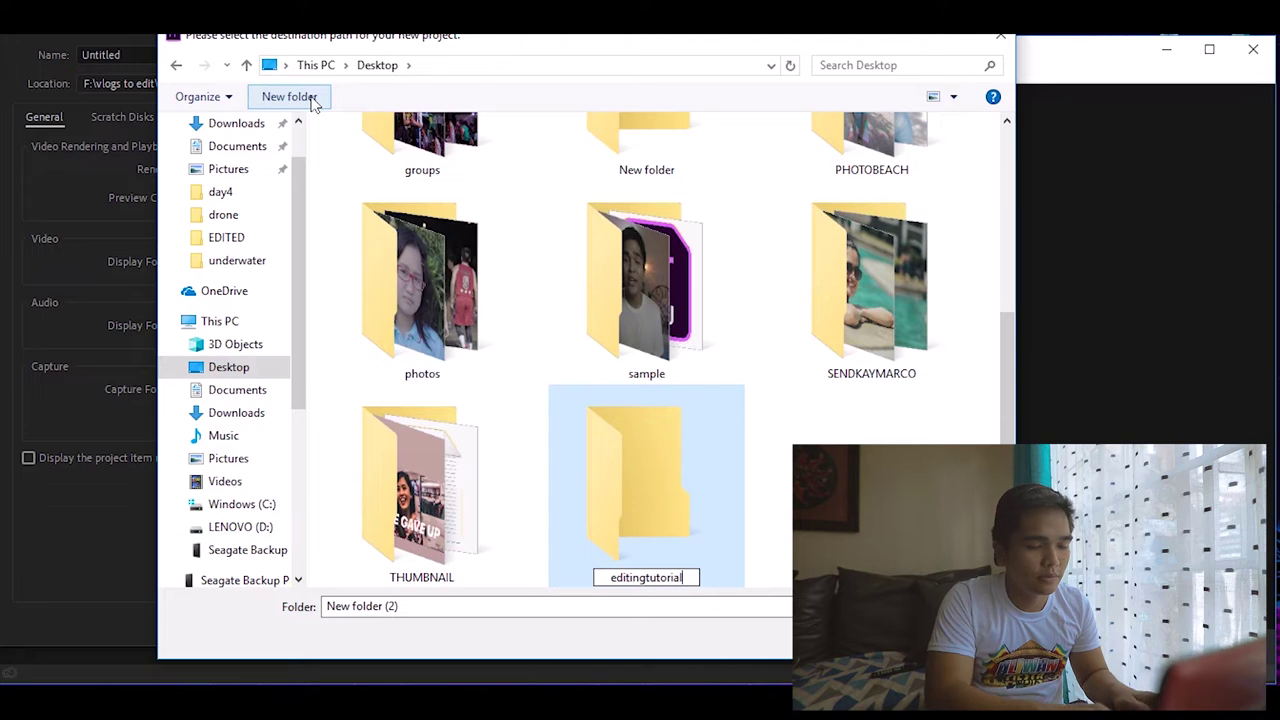
pyautogui.press('Return')
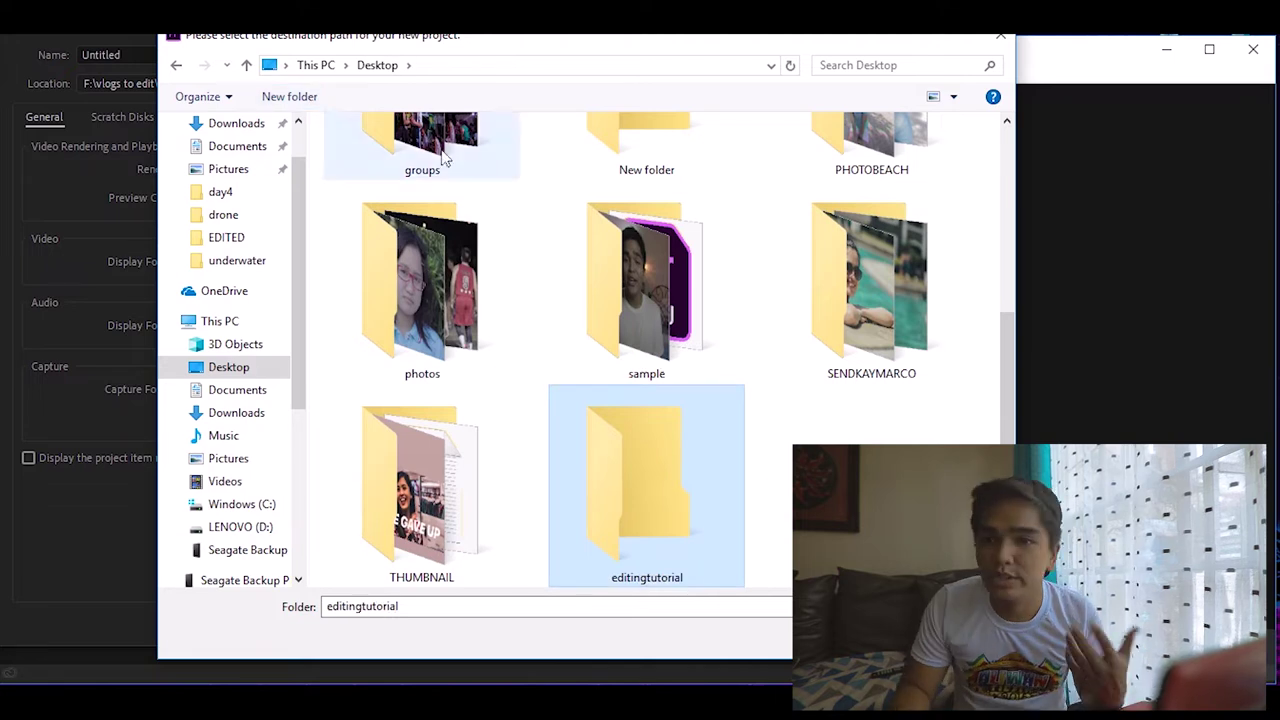
pyautogui.click(855, 640)
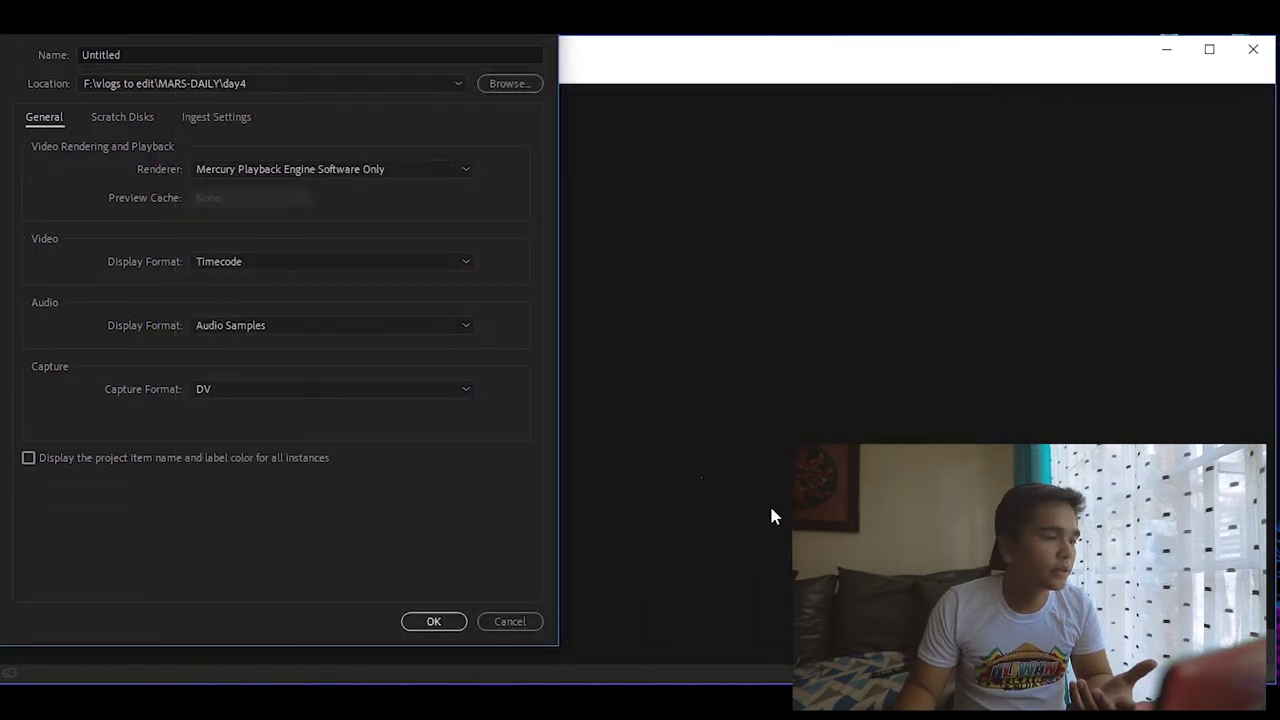
# Step: Name the project 'vlog1' and create it
pyautogui.click(153, 54)
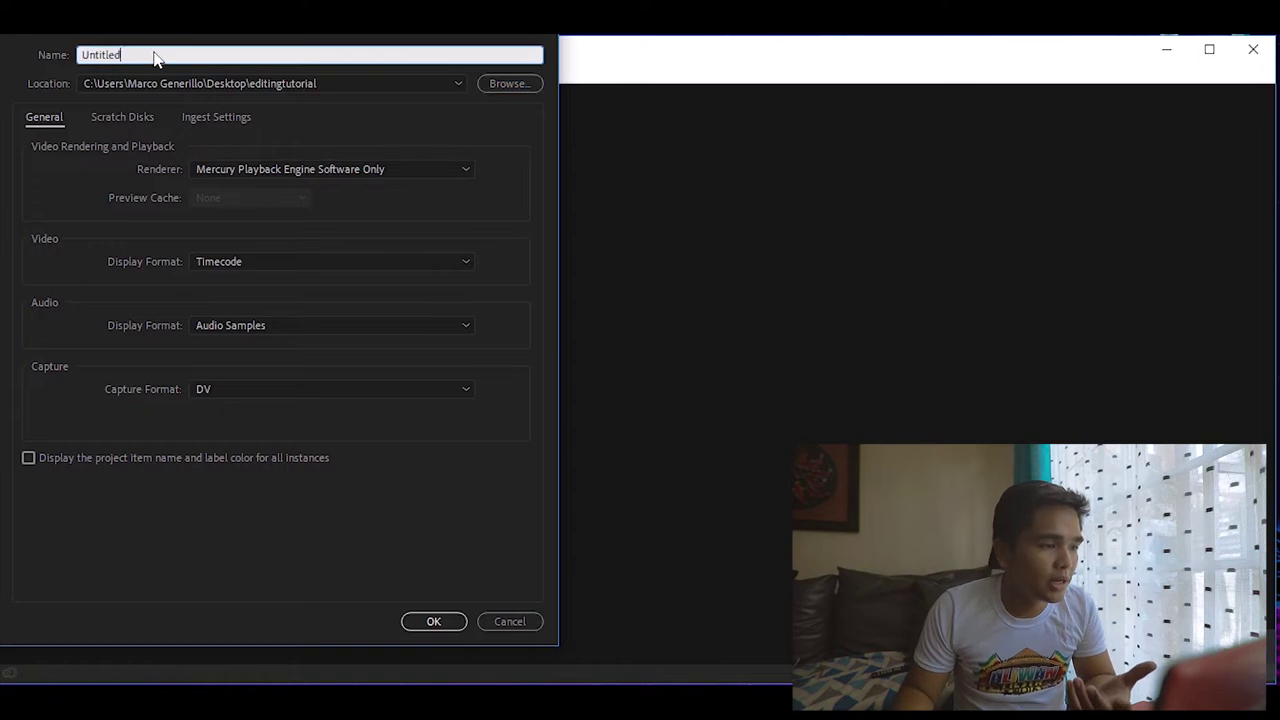
pyautogui.doubleClick(153, 54)
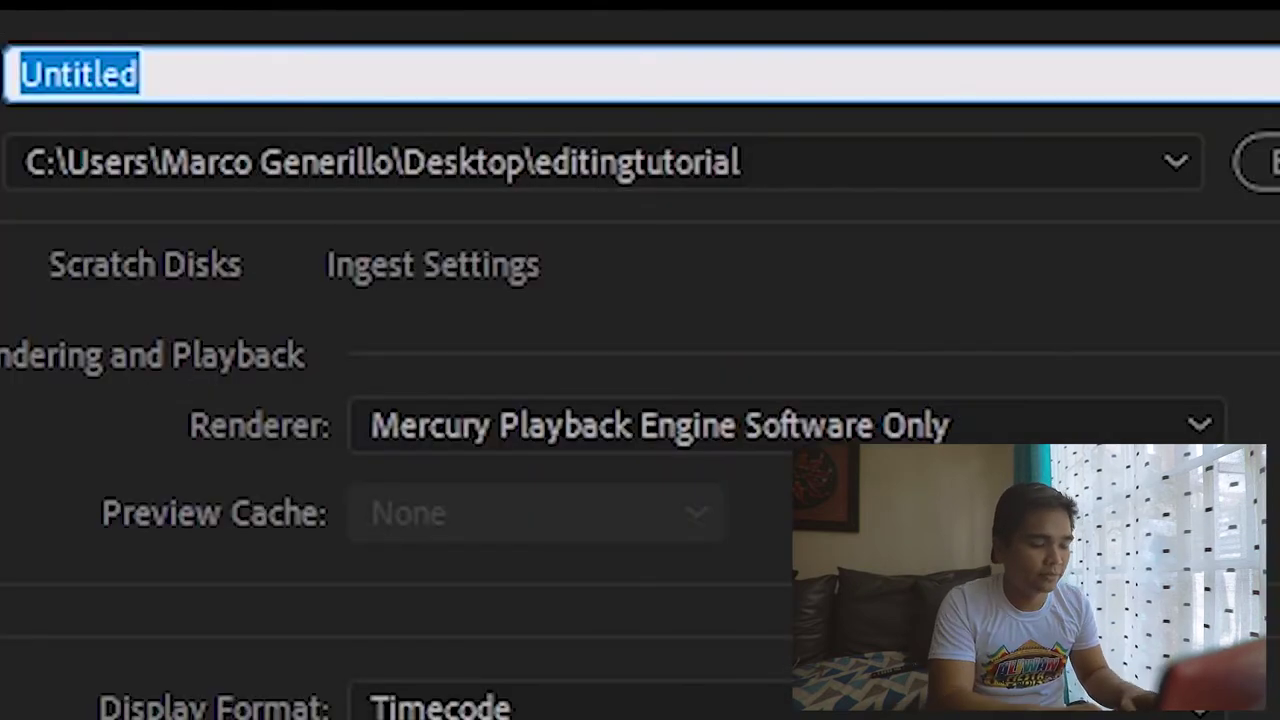
pyautogui.write('vlog1')
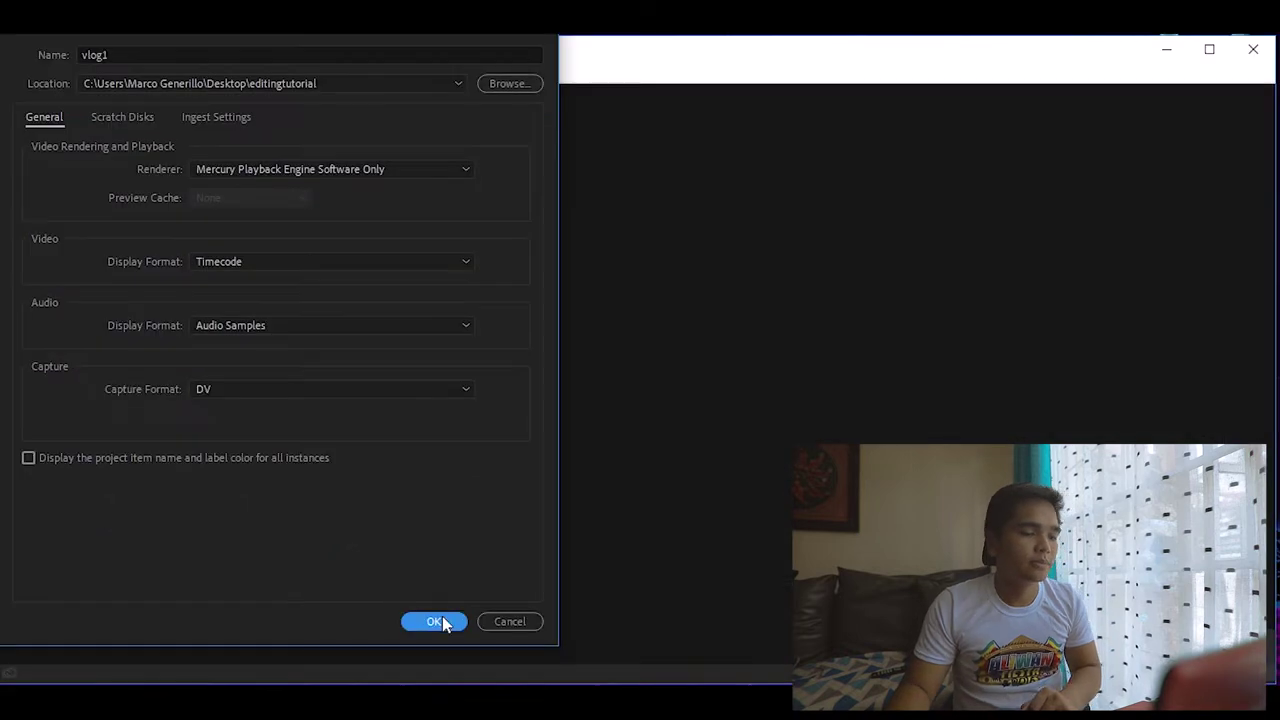
pyautogui.click(443, 620)
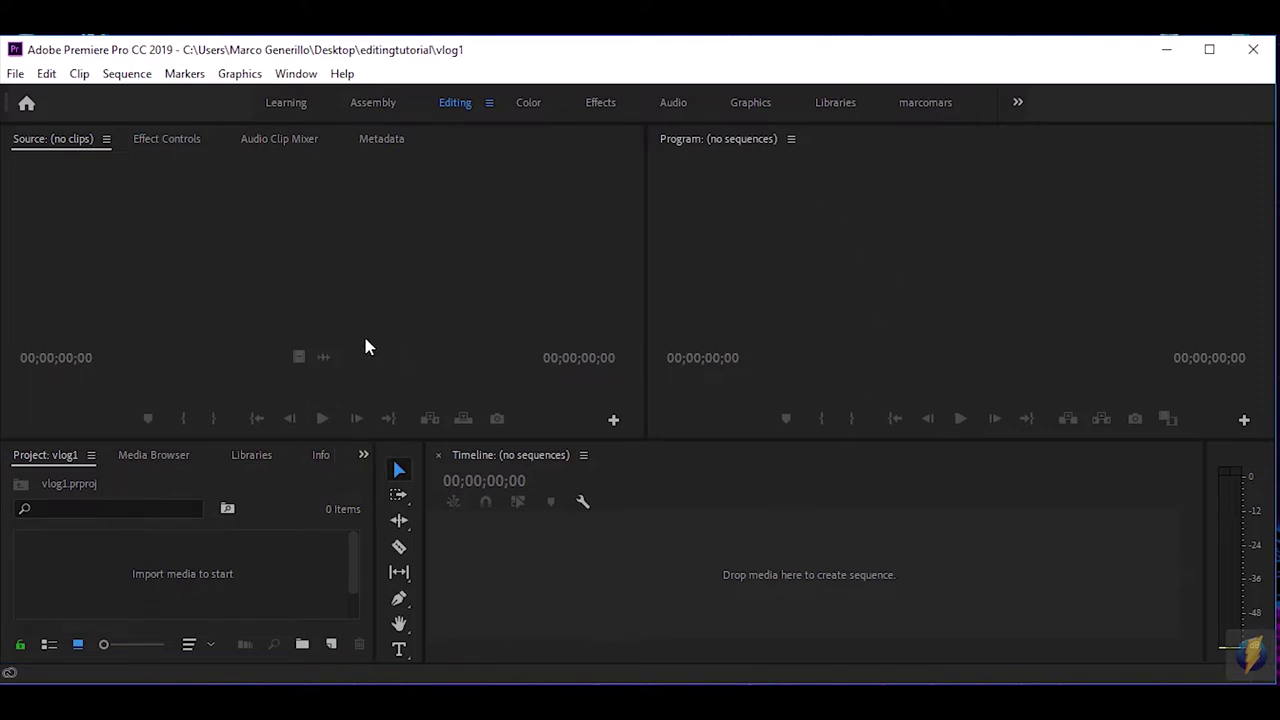
# Step: Check the Audio Clip Mixer, Metadata and Source panels, then make the Project panel active
pyautogui.click(286, 140)
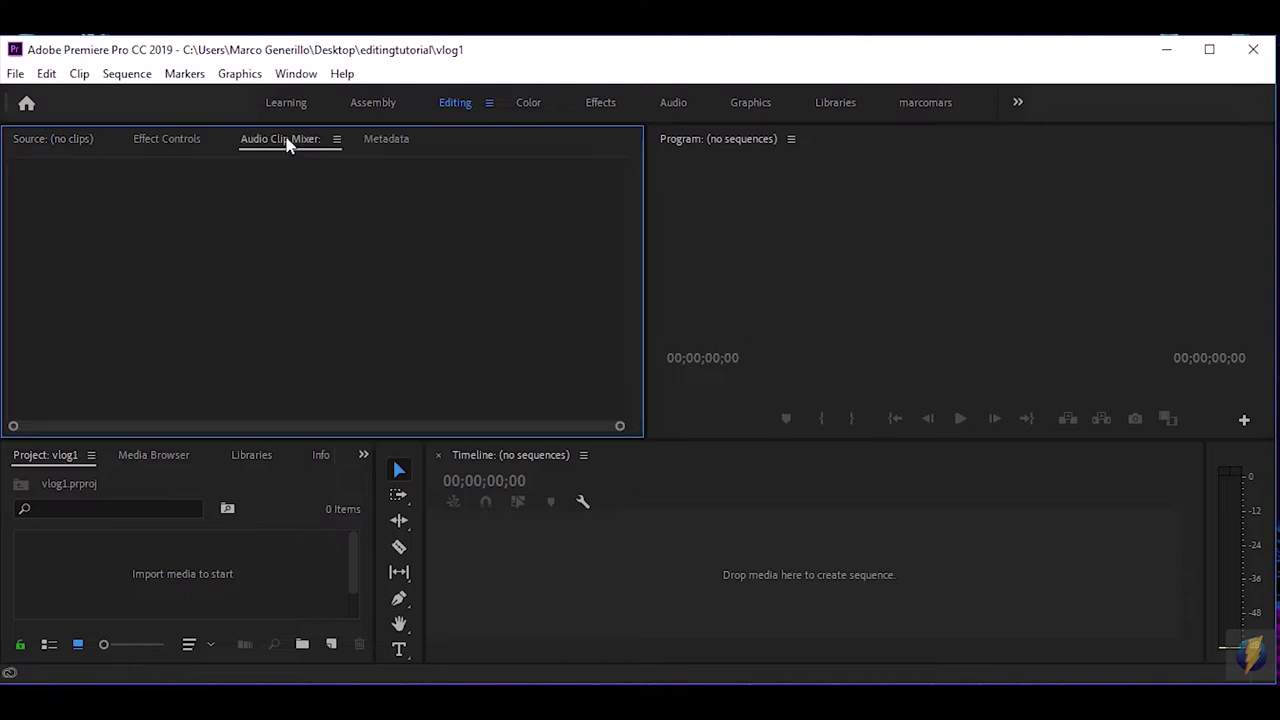
pyautogui.click(397, 143)
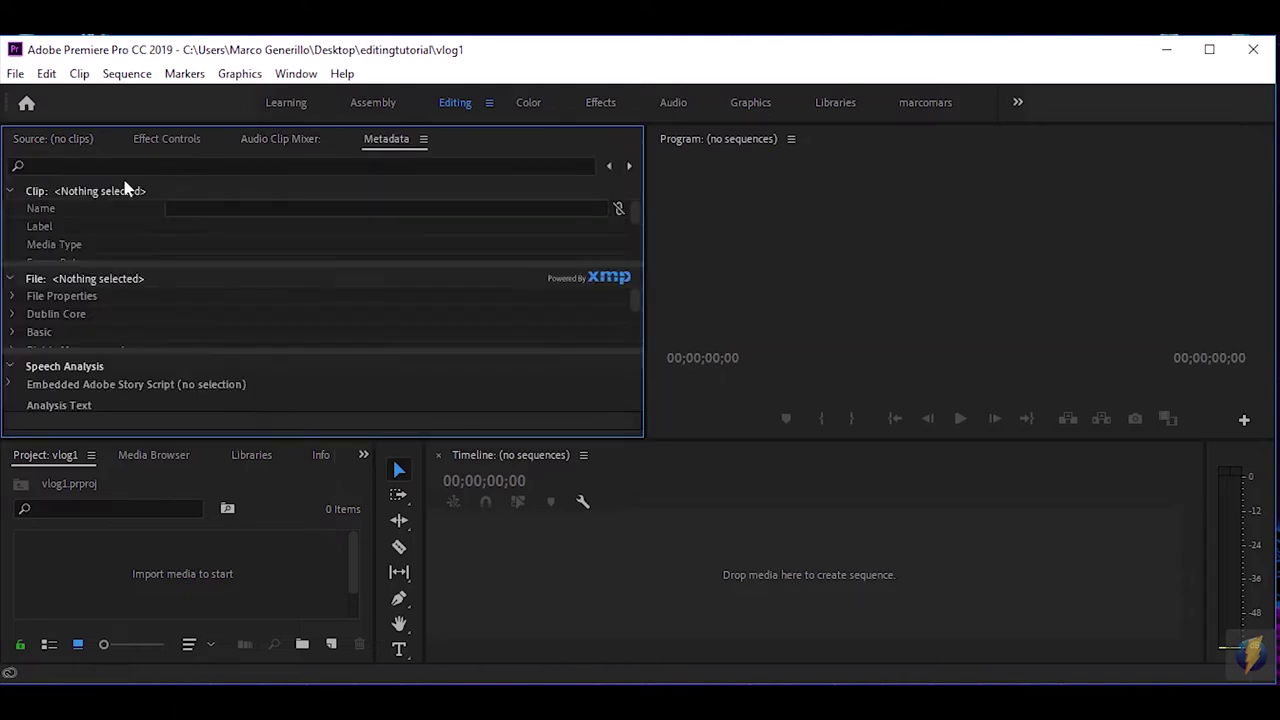
pyautogui.click(38, 140)
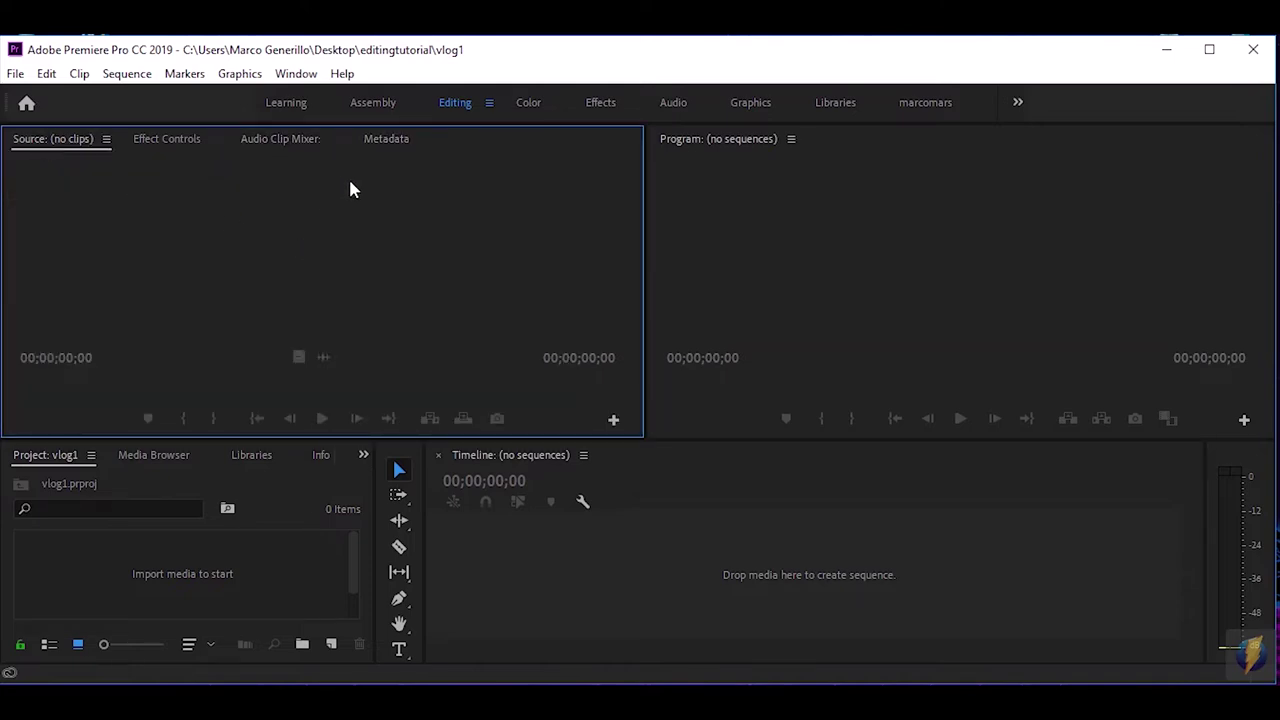
pyautogui.click(366, 520)
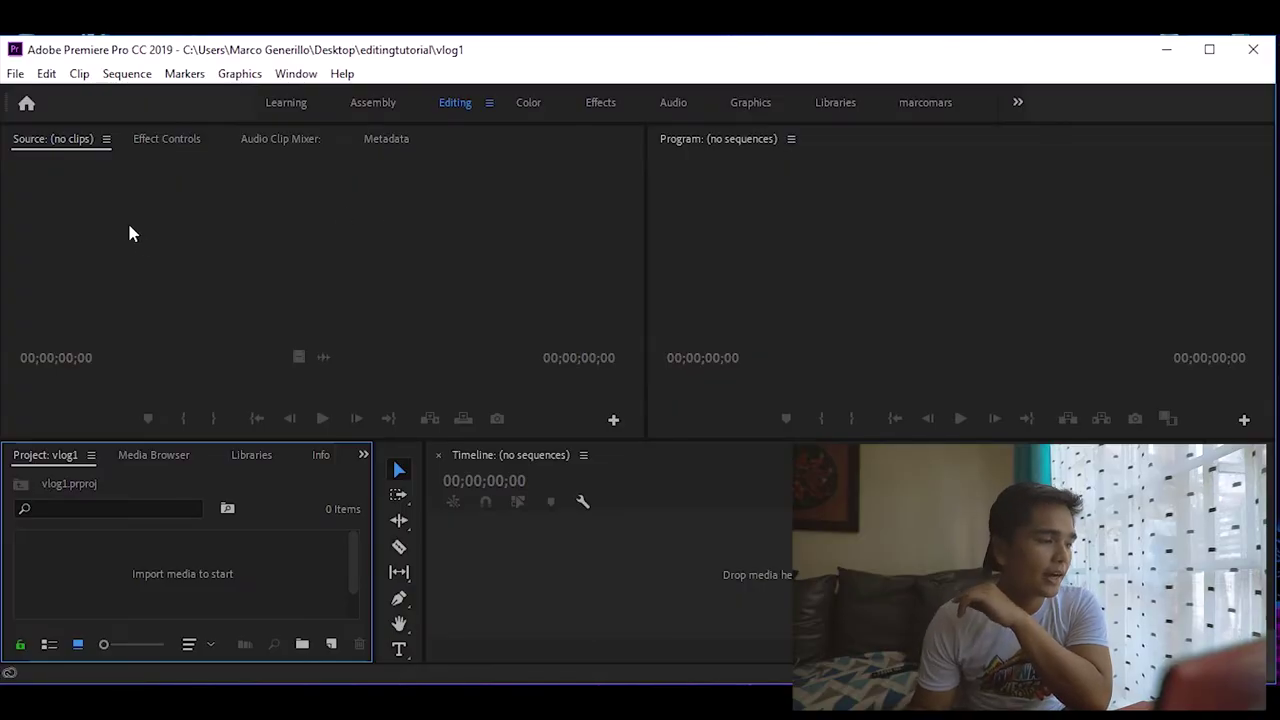
# Step: Close the Audio Clip Mixer and Metadata panels and raise the divider above Project and Timeline
pyautogui.click(293, 143)
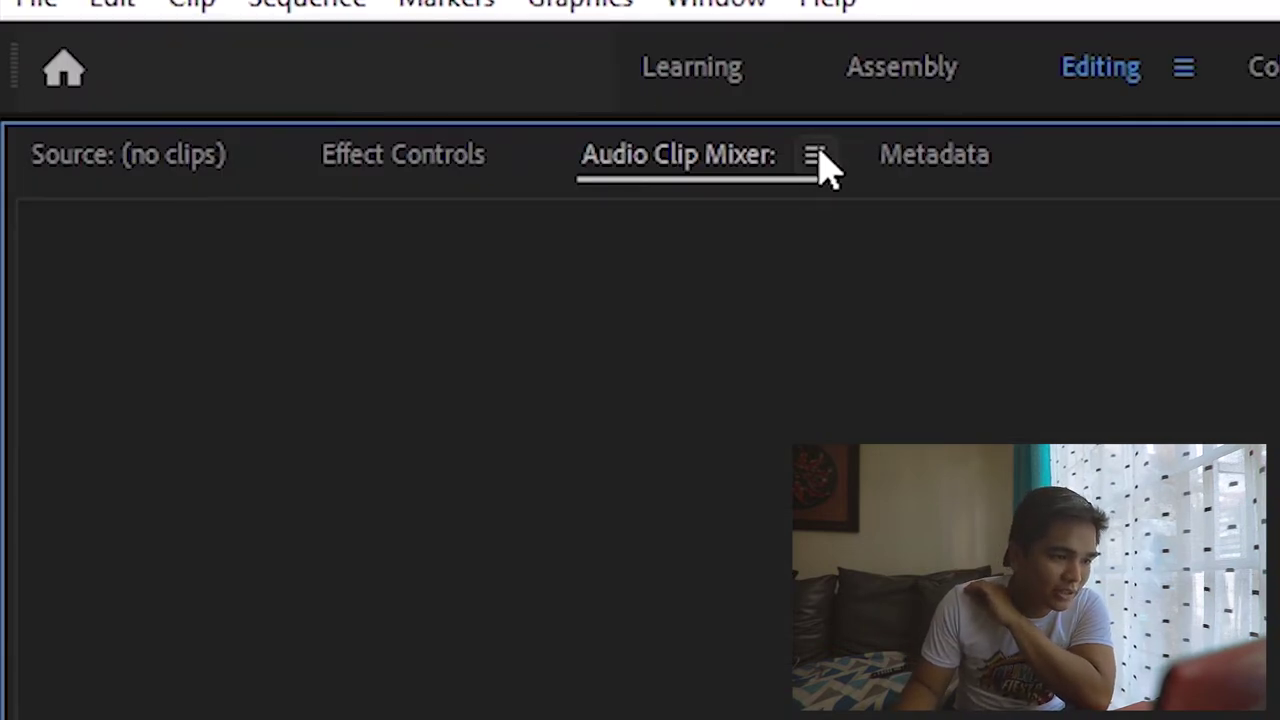
pyautogui.click(826, 158)
pyautogui.click(966, 180)
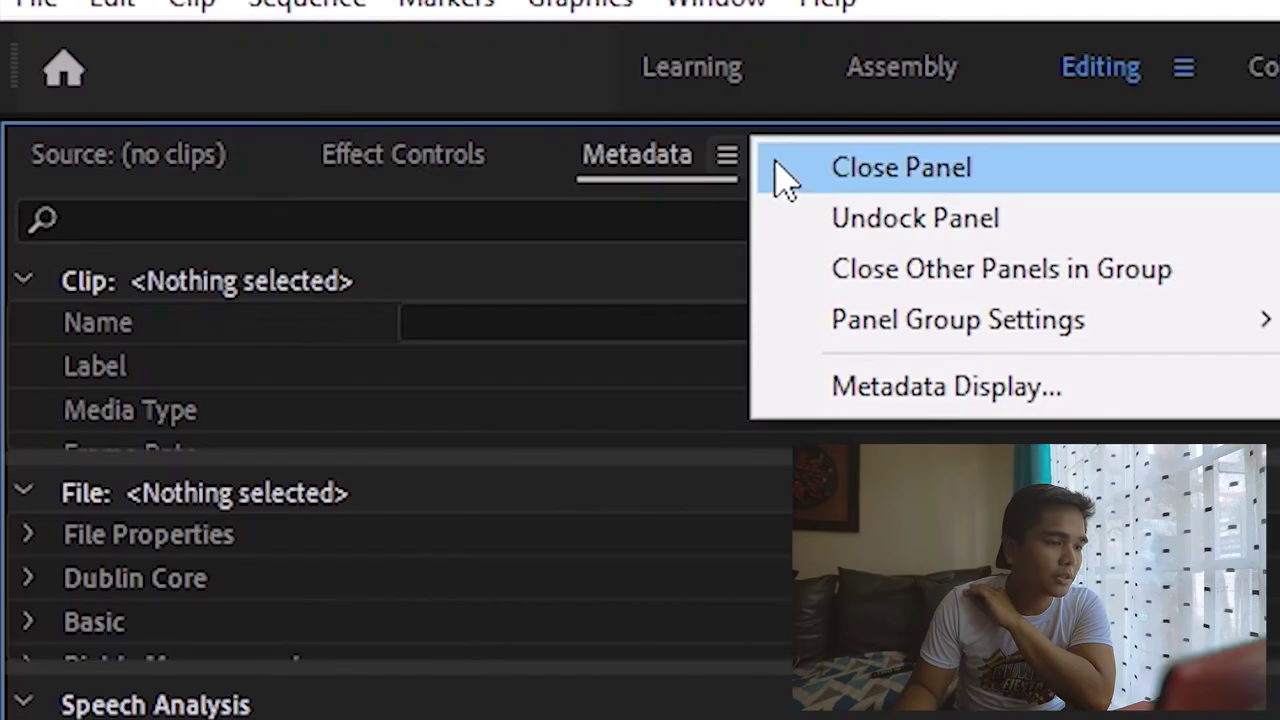
pyautogui.click(811, 183)
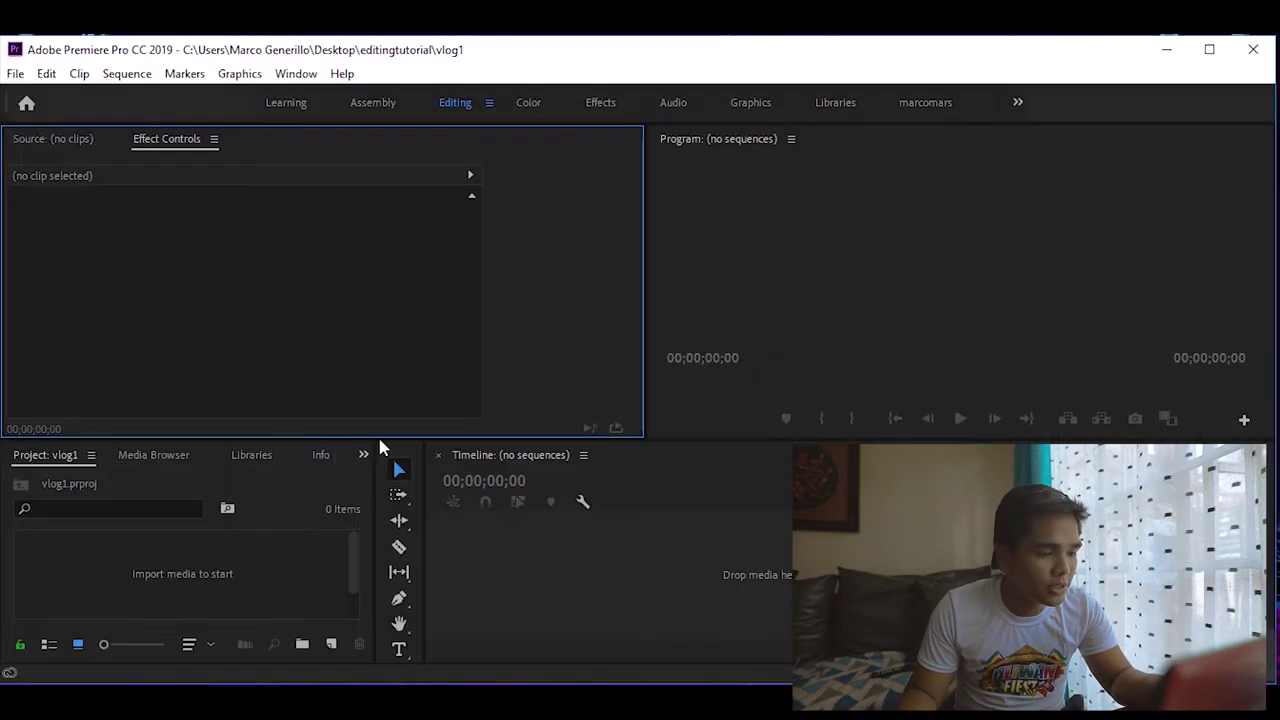
pyautogui.moveTo(378, 440); pyautogui.dragTo(373, 339)
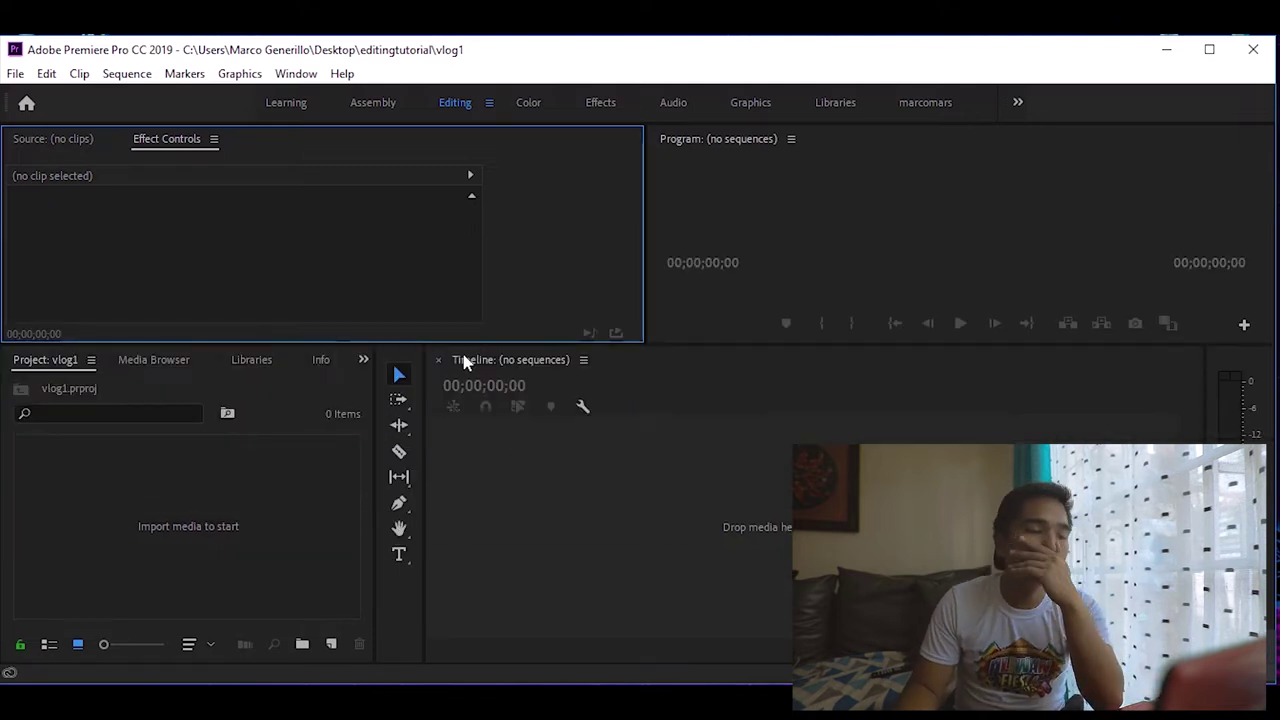
# Step: Browse the F: drive in the Media Browser, then close the Media Browser panel
pyautogui.click(180, 366)
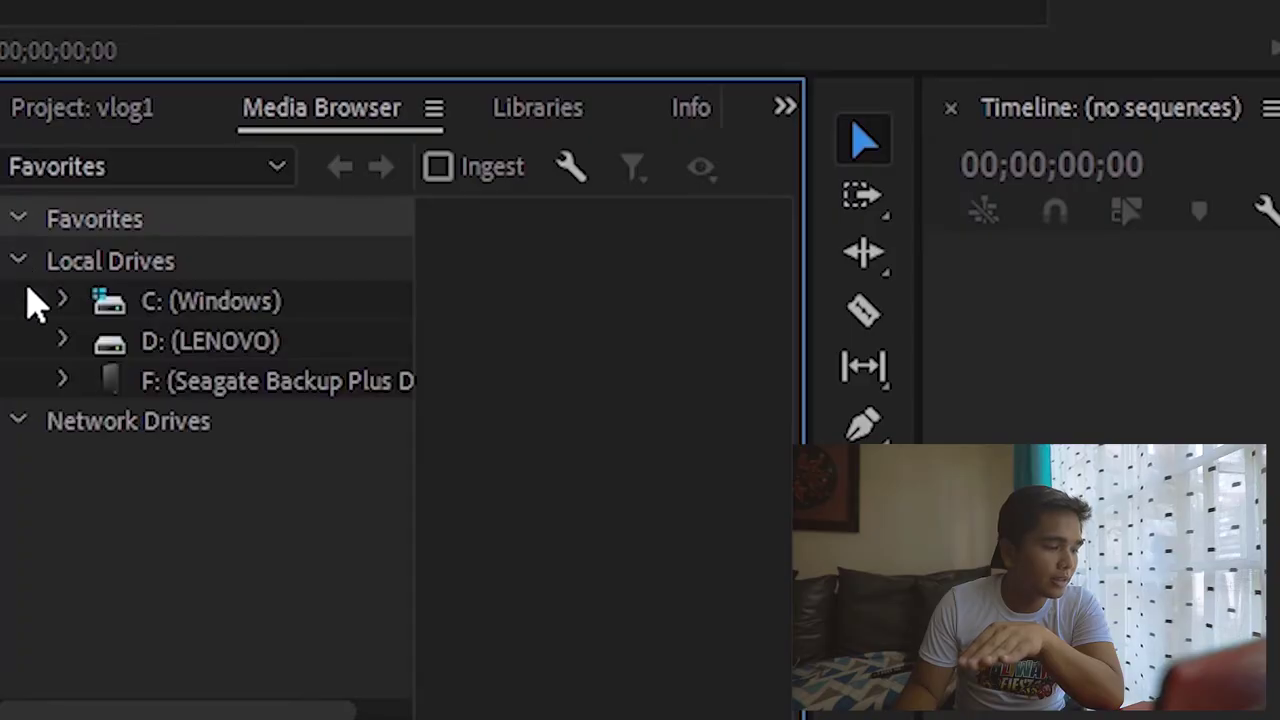
pyautogui.click(60, 388)
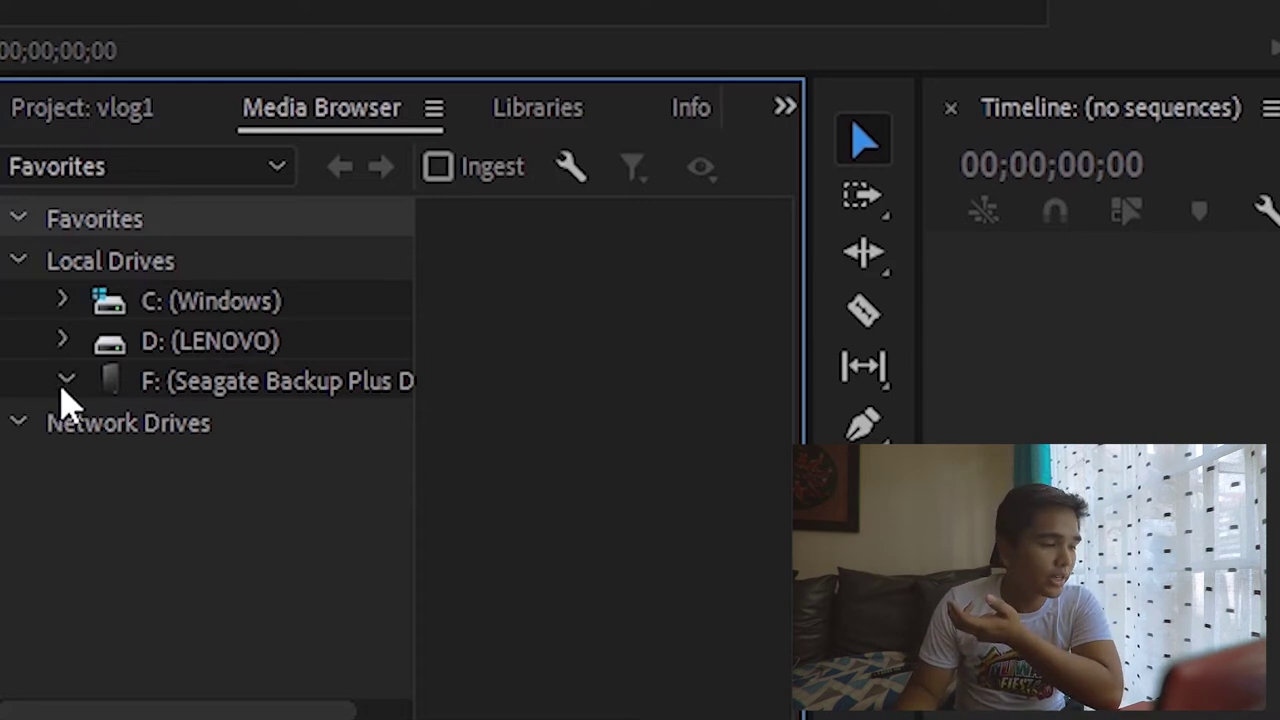
pyautogui.scroll(-3, 200, 505)
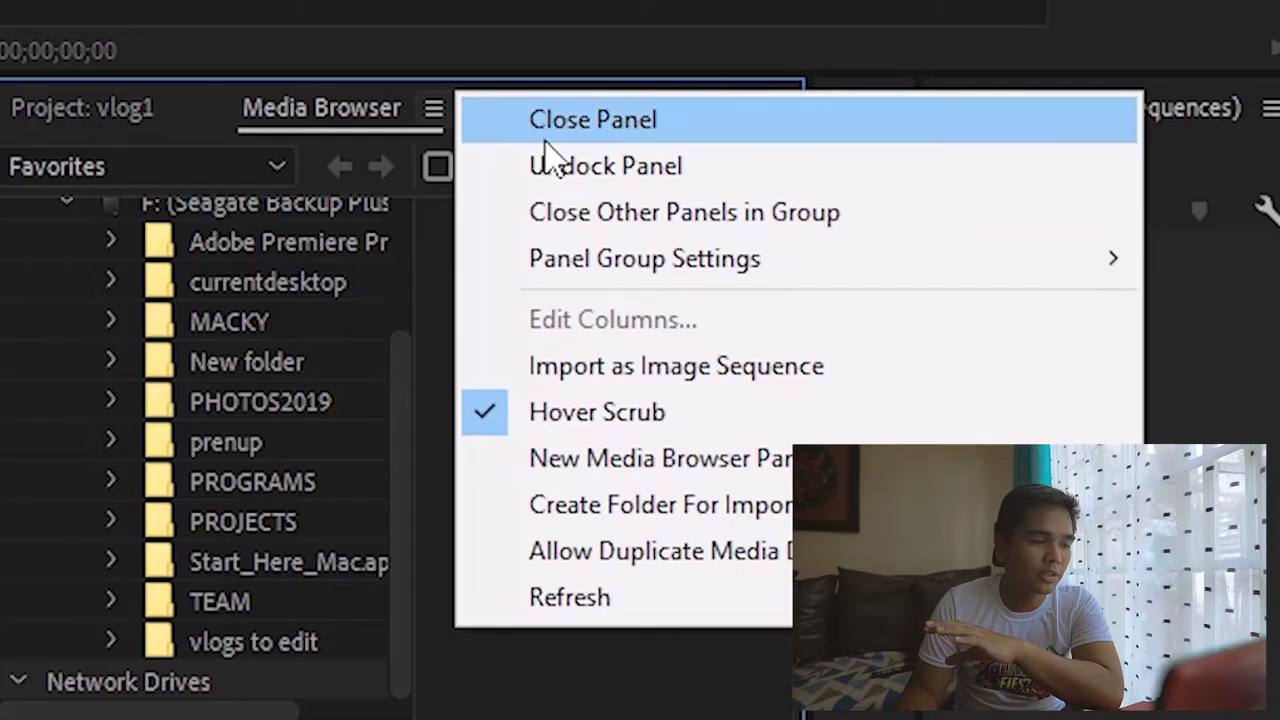
pyautogui.click(545, 140)
# Step: Close the Libraries, Info, Markers and History panels and return to the Project panel
pyautogui.click(361, 108)
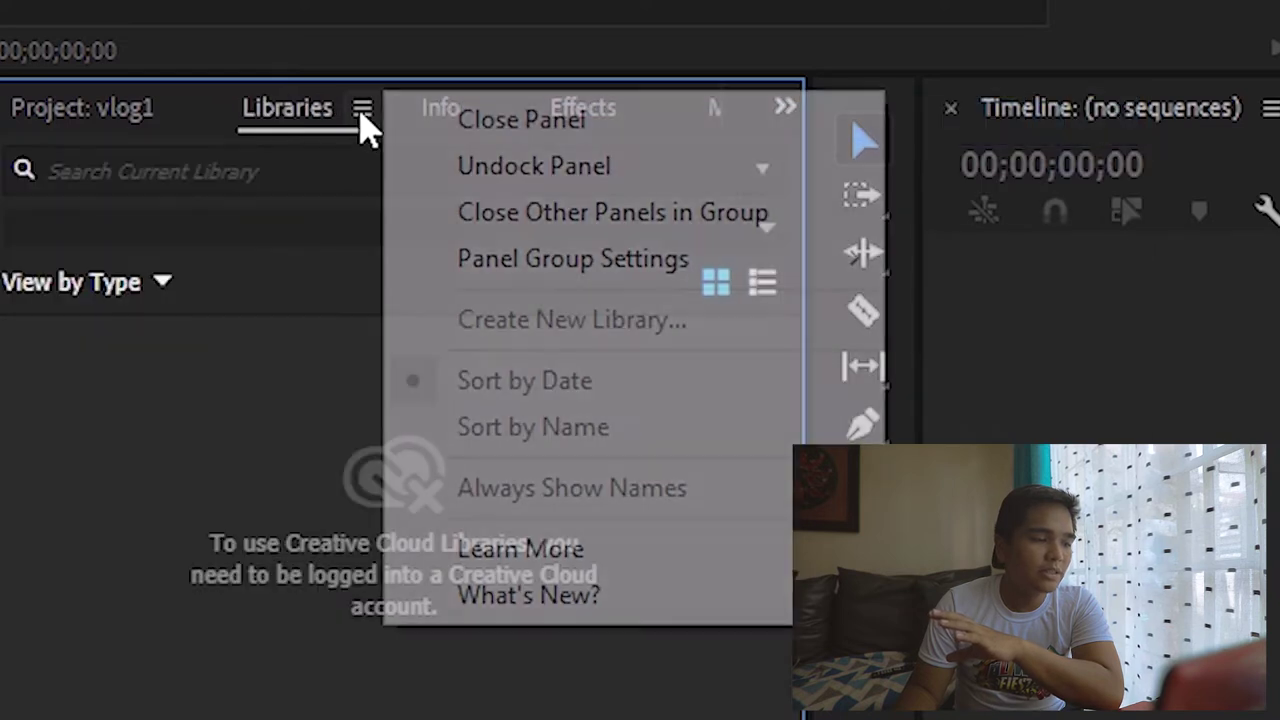
pyautogui.click(460, 122)
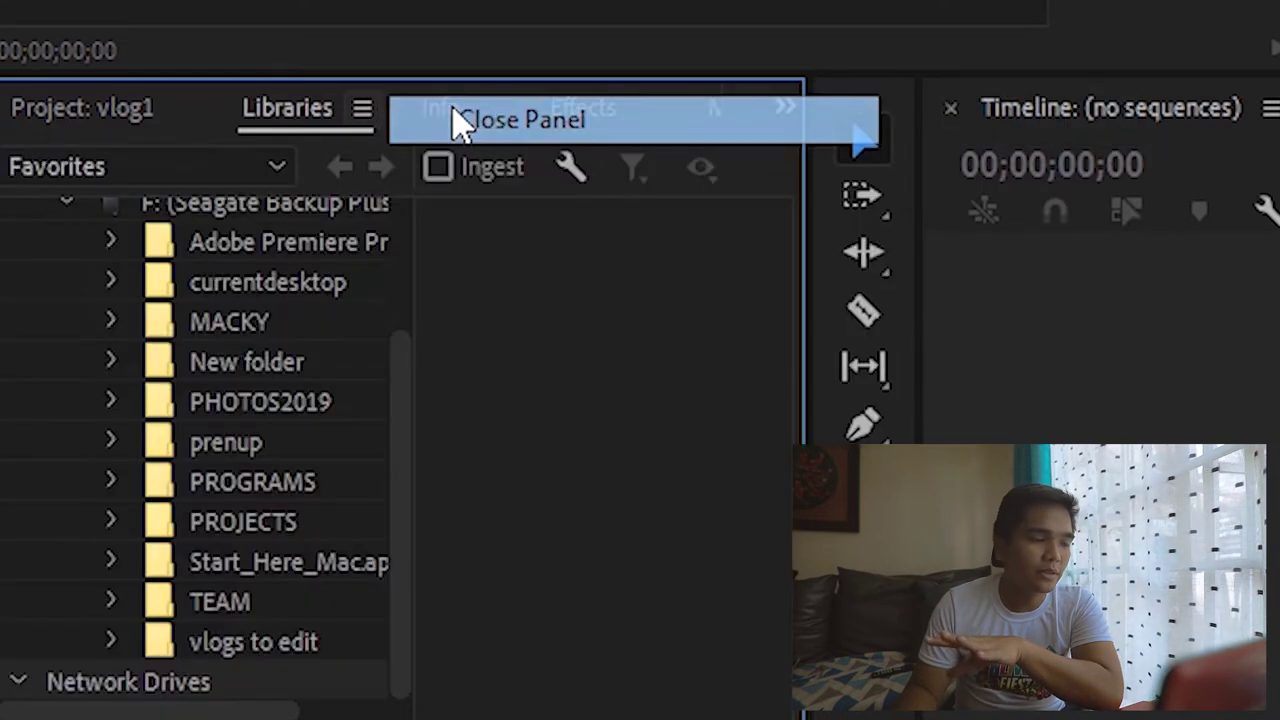
pyautogui.click(318, 110)
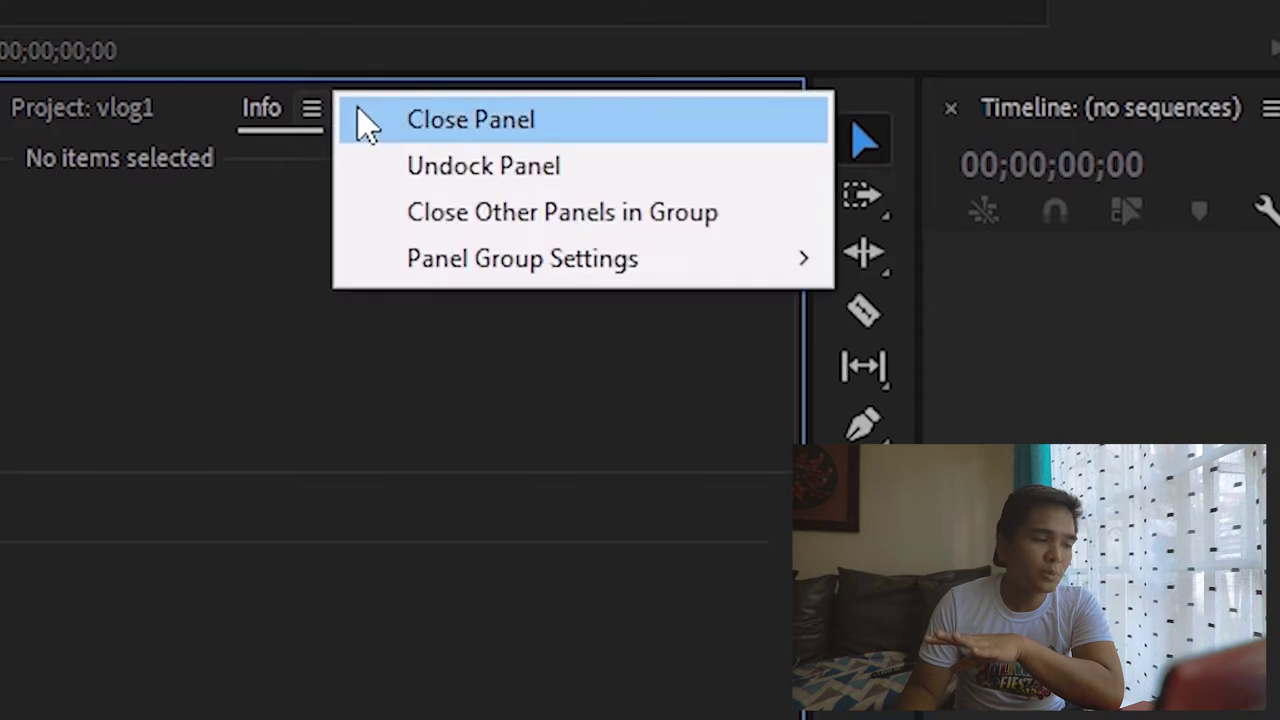
pyautogui.click(363, 120)
pyautogui.click(434, 112)
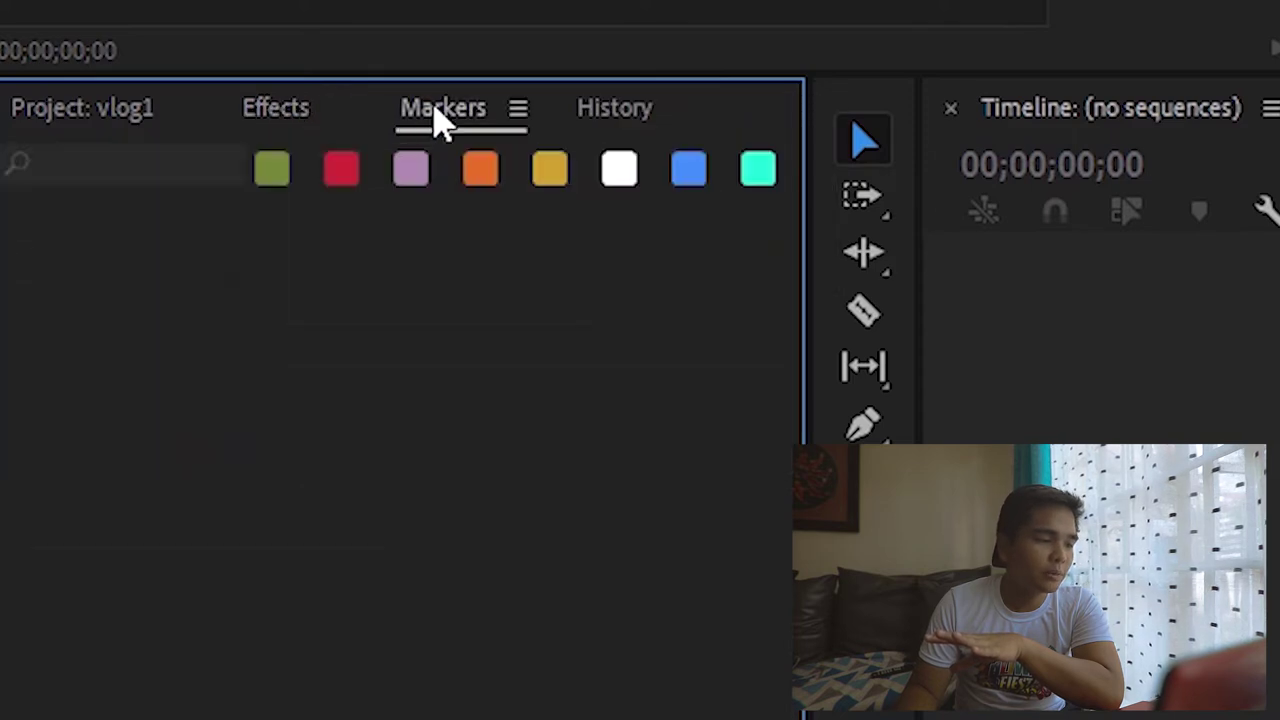
pyautogui.click(536, 118)
pyautogui.click(600, 130)
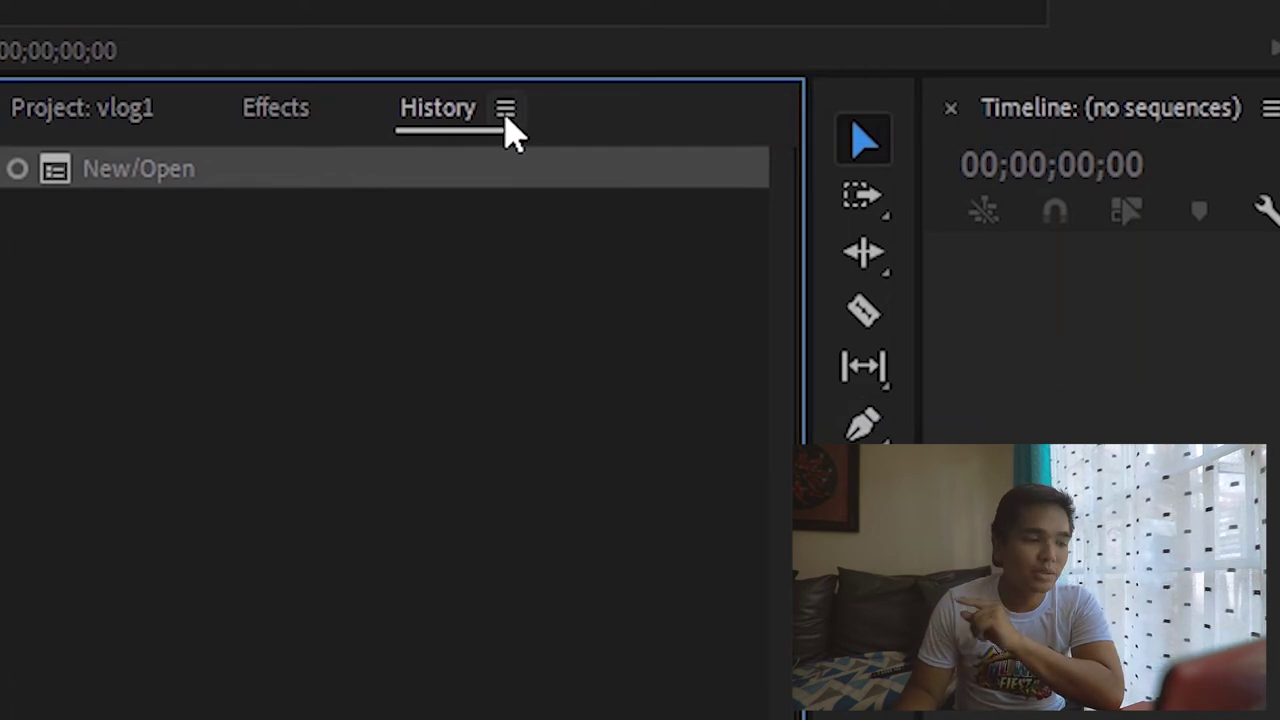
pyautogui.click(506, 112)
pyautogui.click(557, 121)
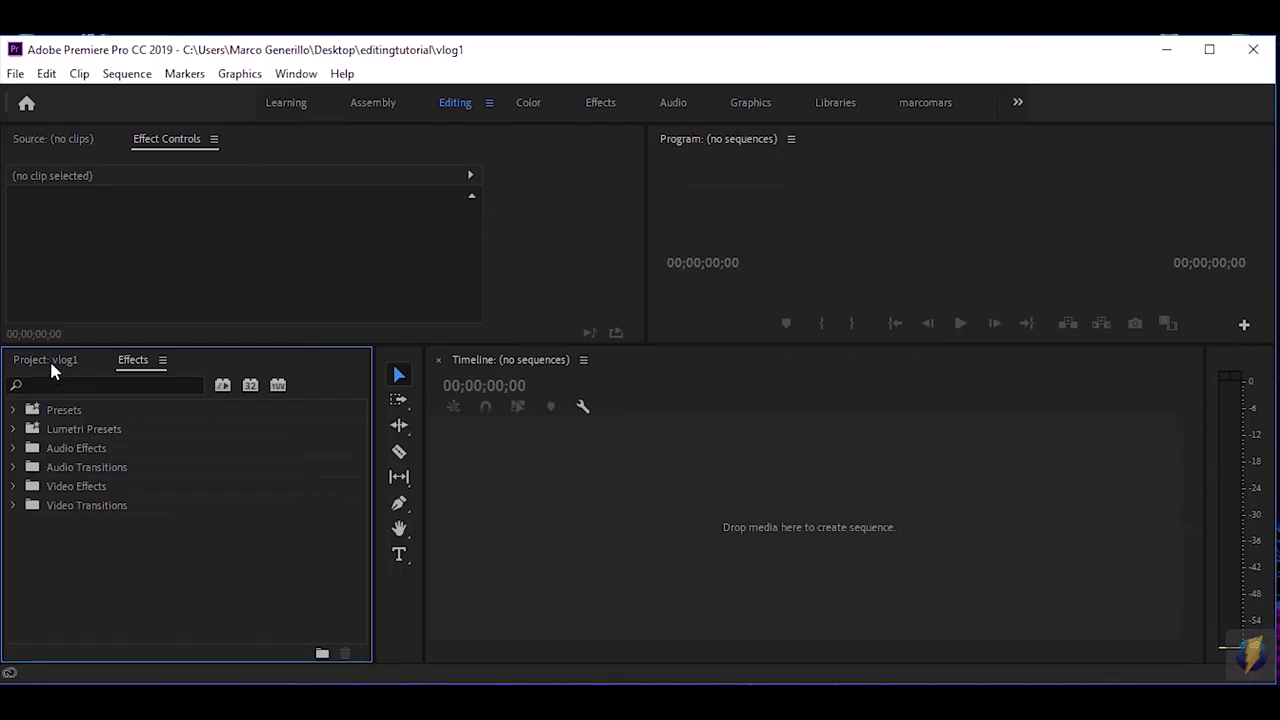
pyautogui.click(97, 107)
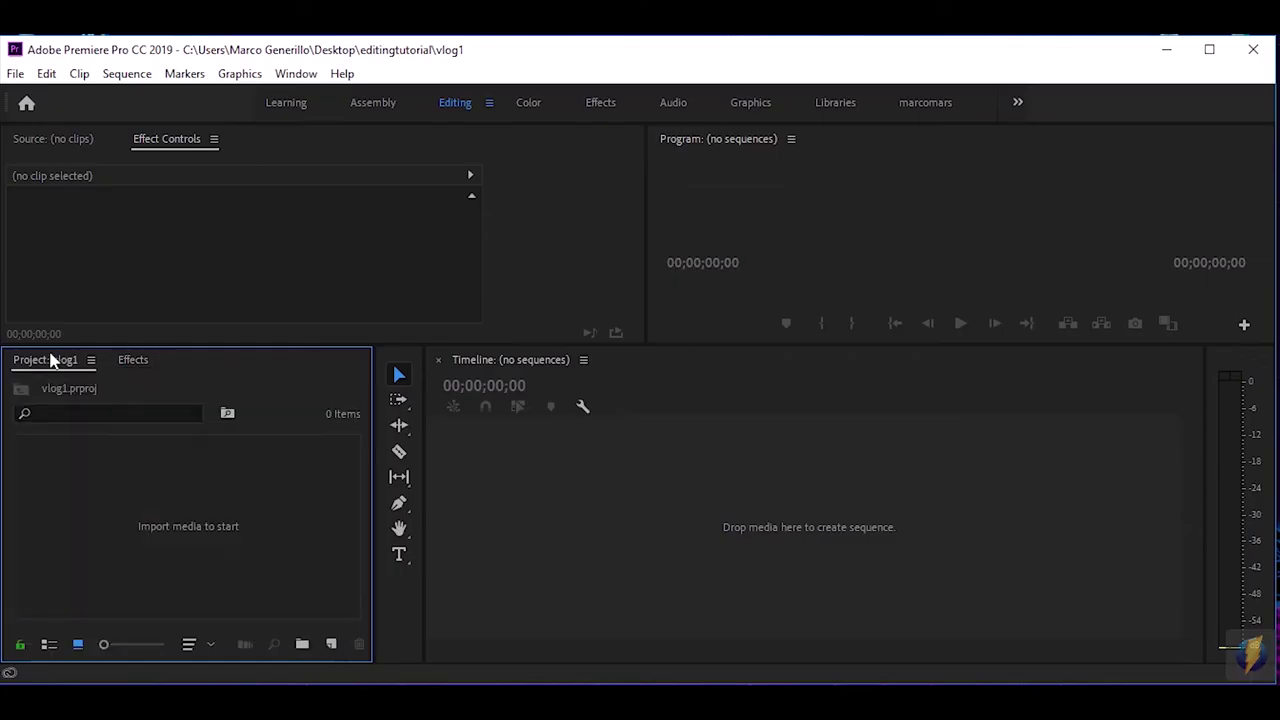
# Step: Switch to the Color workspace so Lumetri Color sits beside the Program monitor
pyautogui.click(120, 362)
pyautogui.click(55, 139)
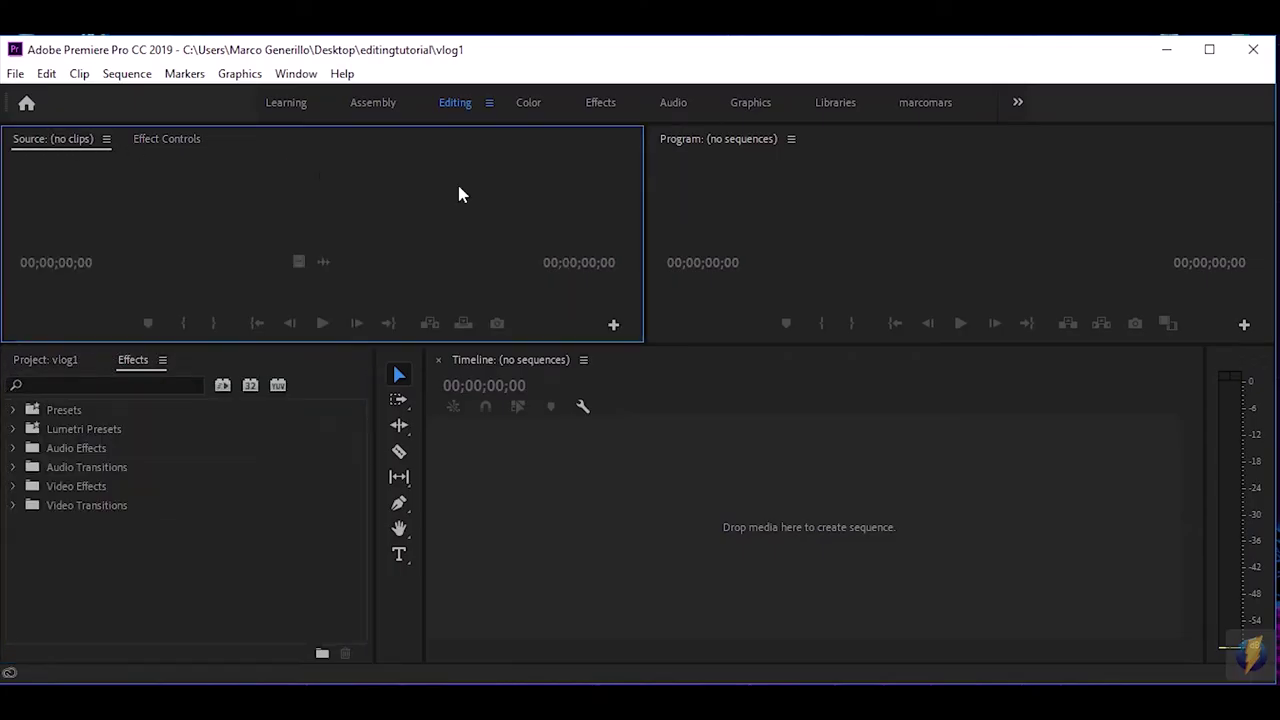
pyautogui.click(724, 148)
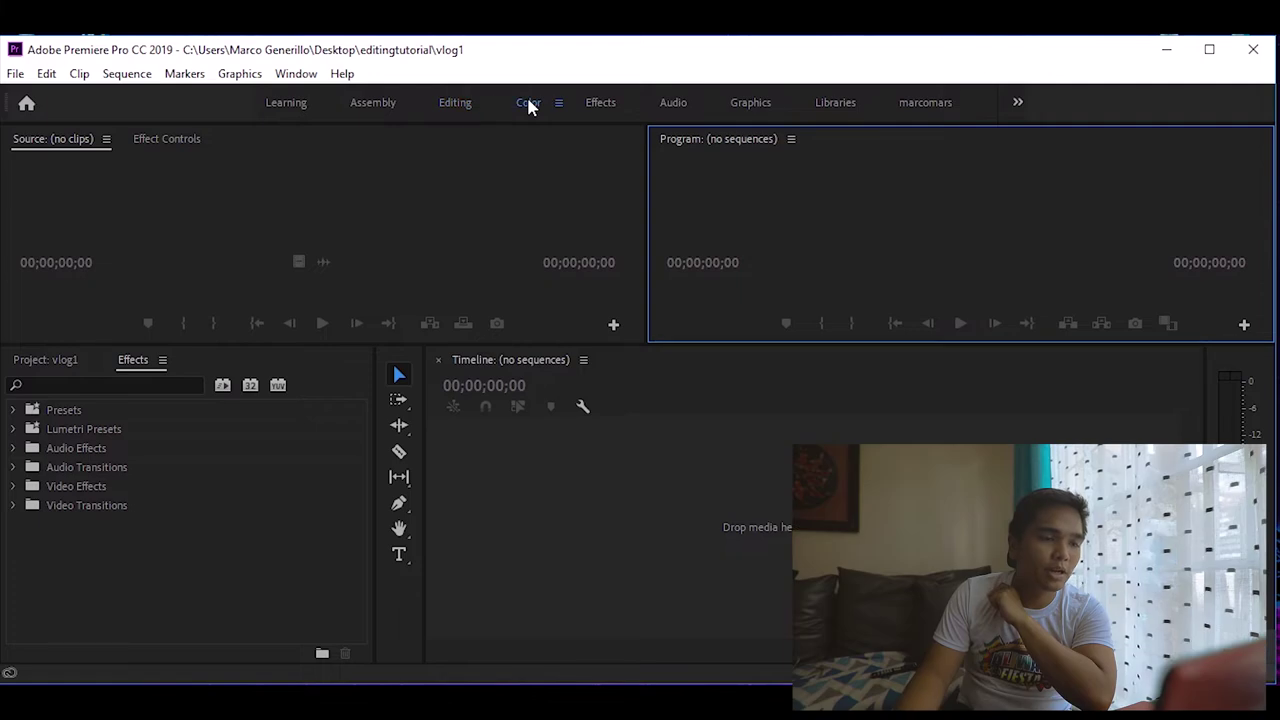
pyautogui.click(528, 104)
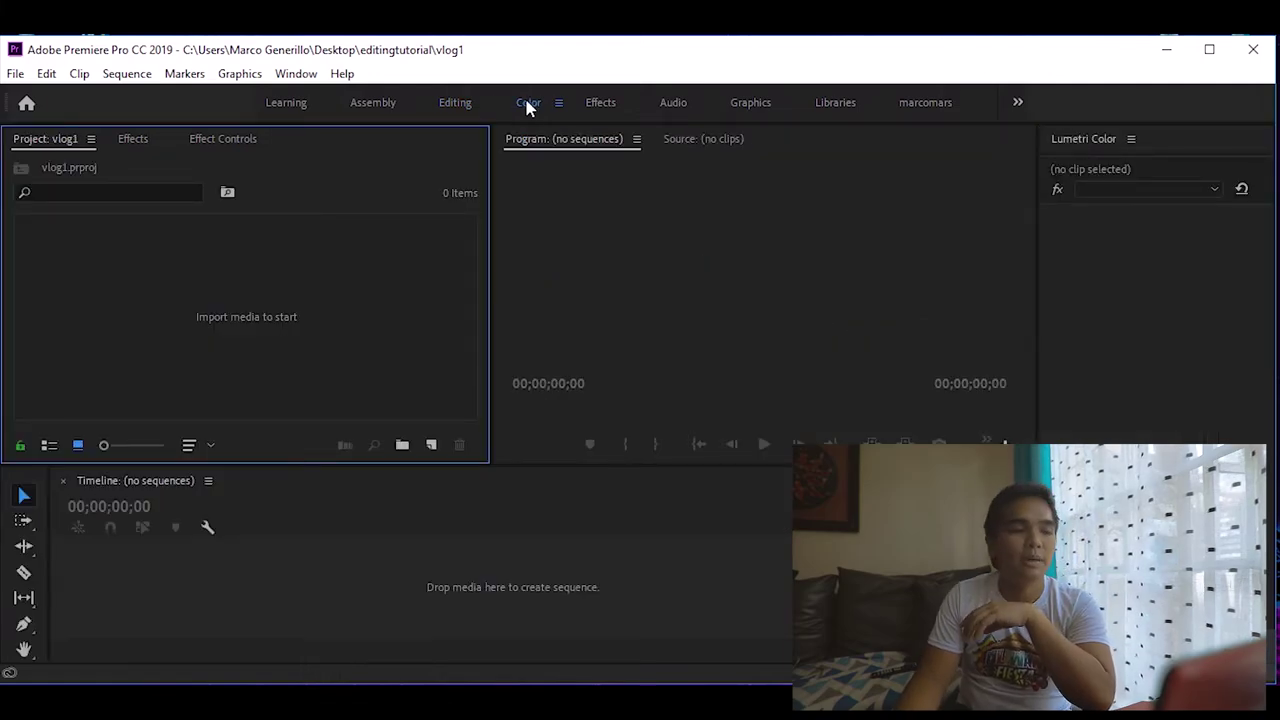
pyautogui.click(453, 104)
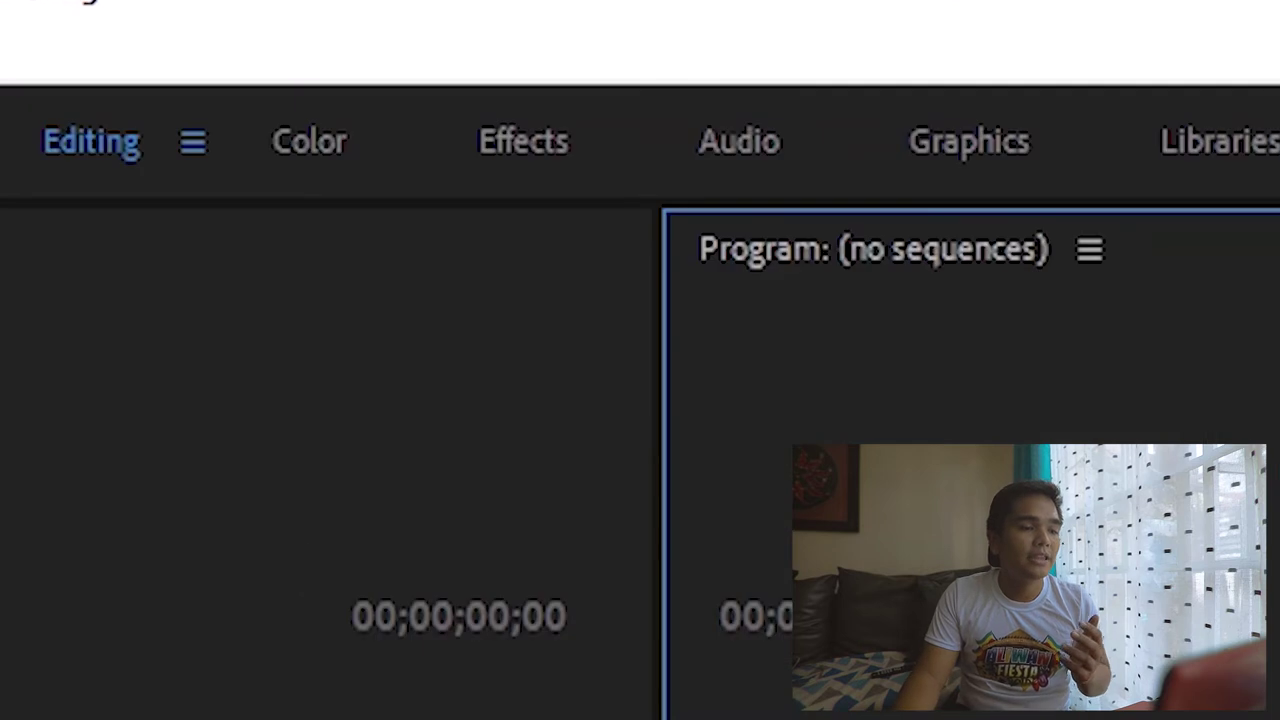
pyautogui.click(270, 162)
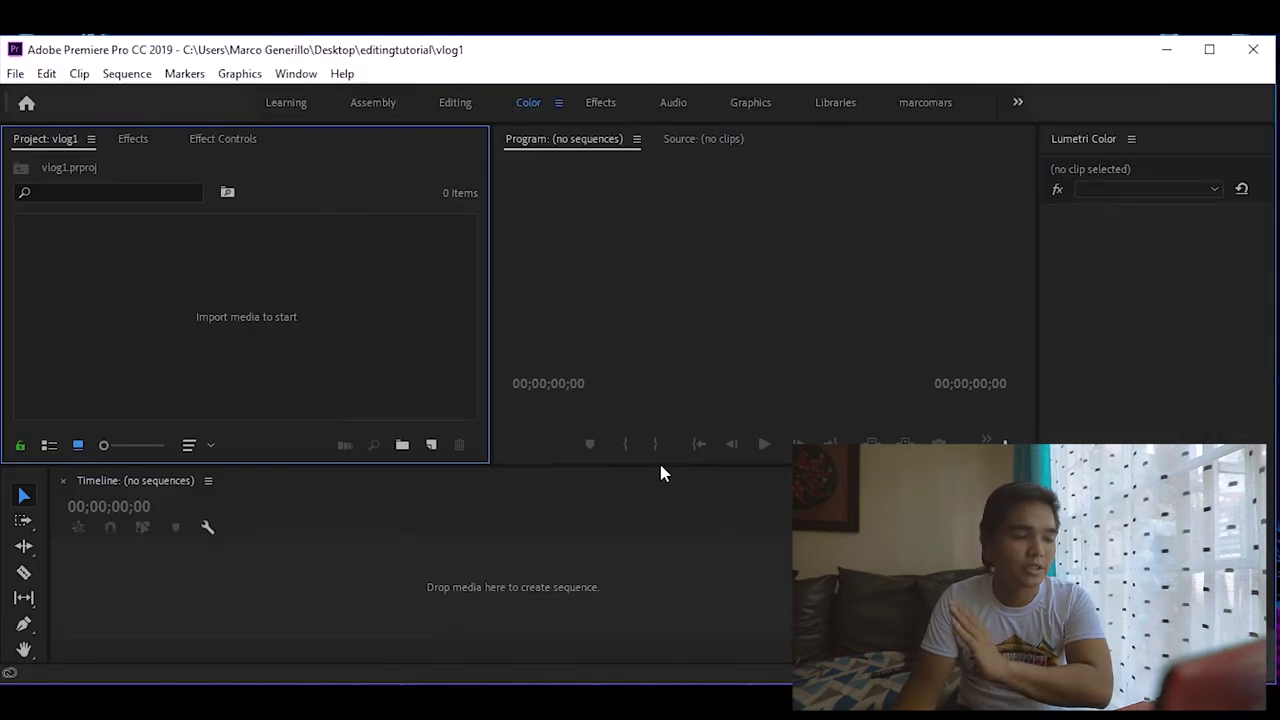
# Step: Raise the divider above the Timeline and start dragging the Project panel to the right
pyautogui.moveTo(660, 466); pyautogui.dragTo(648, 420)
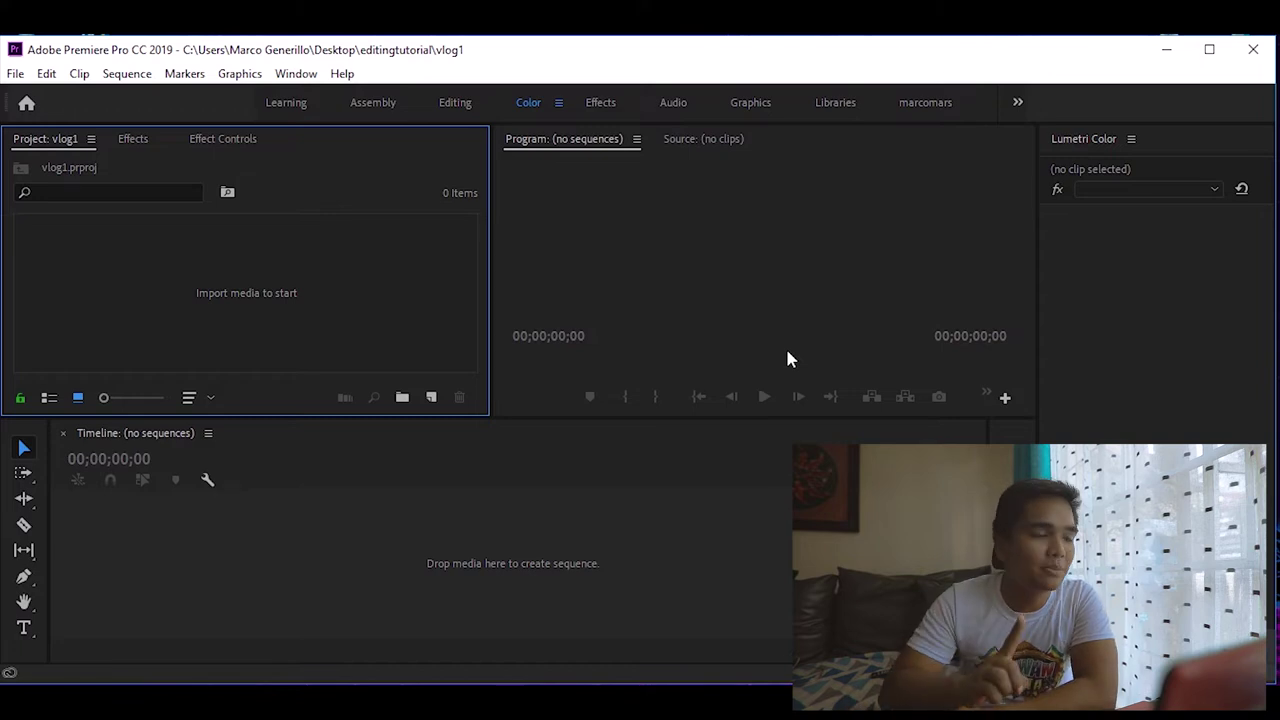
pyautogui.moveTo(45, 145); pyautogui.dragTo(1168, 140)
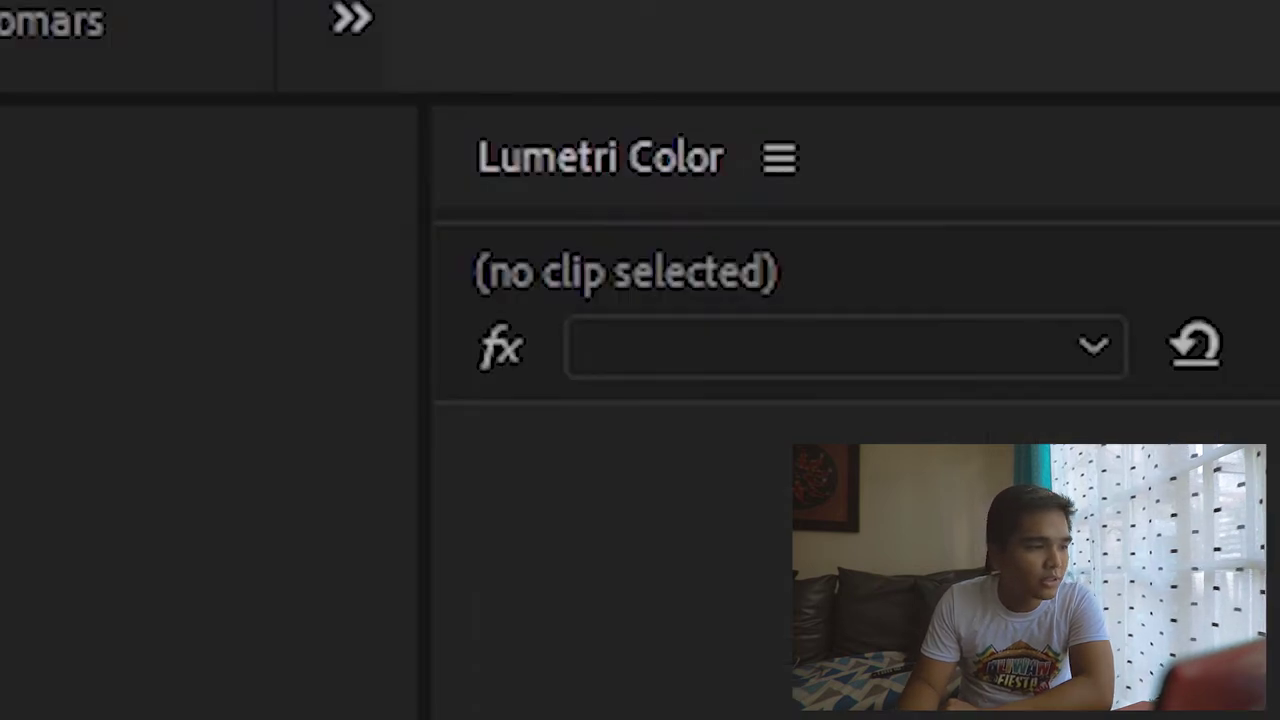
# Step: Dock Project, Effects and Effect Controls with Lumetri Color on the right, widen that group, then minimize Premiere
pyautogui.moveTo(1168, 140); pyautogui.dragTo(948, 254)
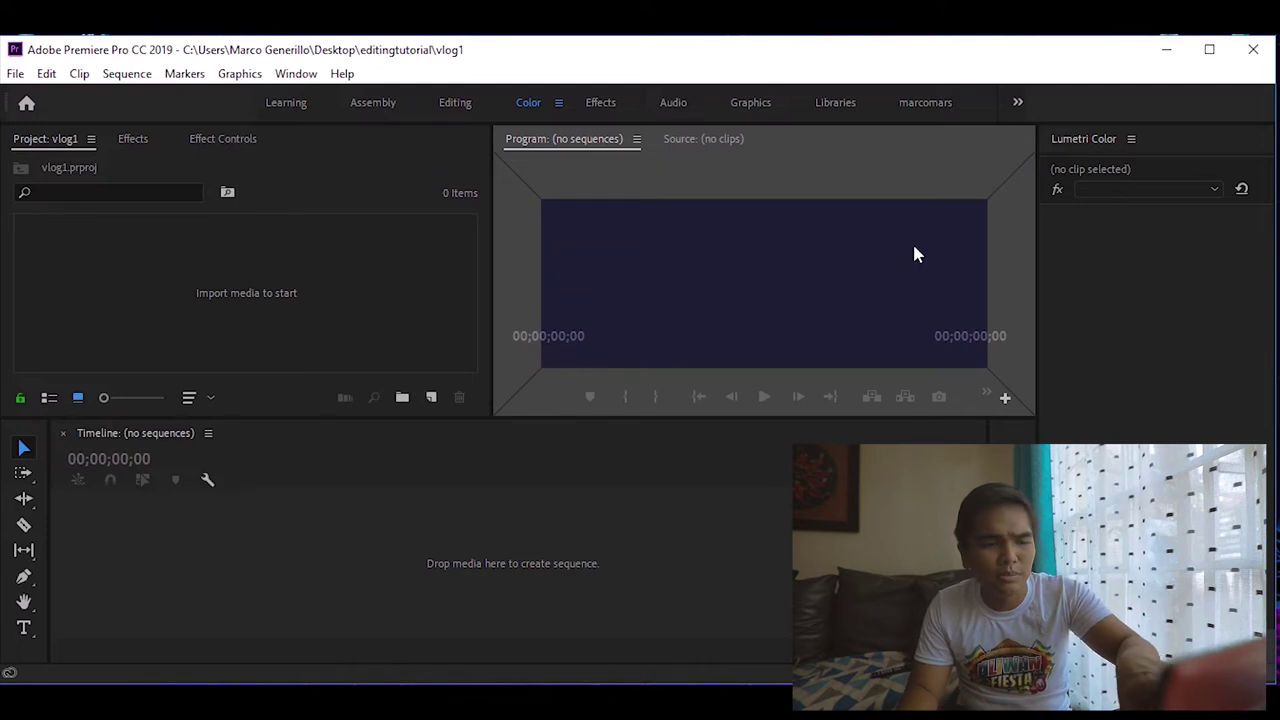
pyautogui.moveTo(914, 254); pyautogui.dragTo(1156, 137)
pyautogui.moveTo(28, 143); pyautogui.dragTo(1131, 143)
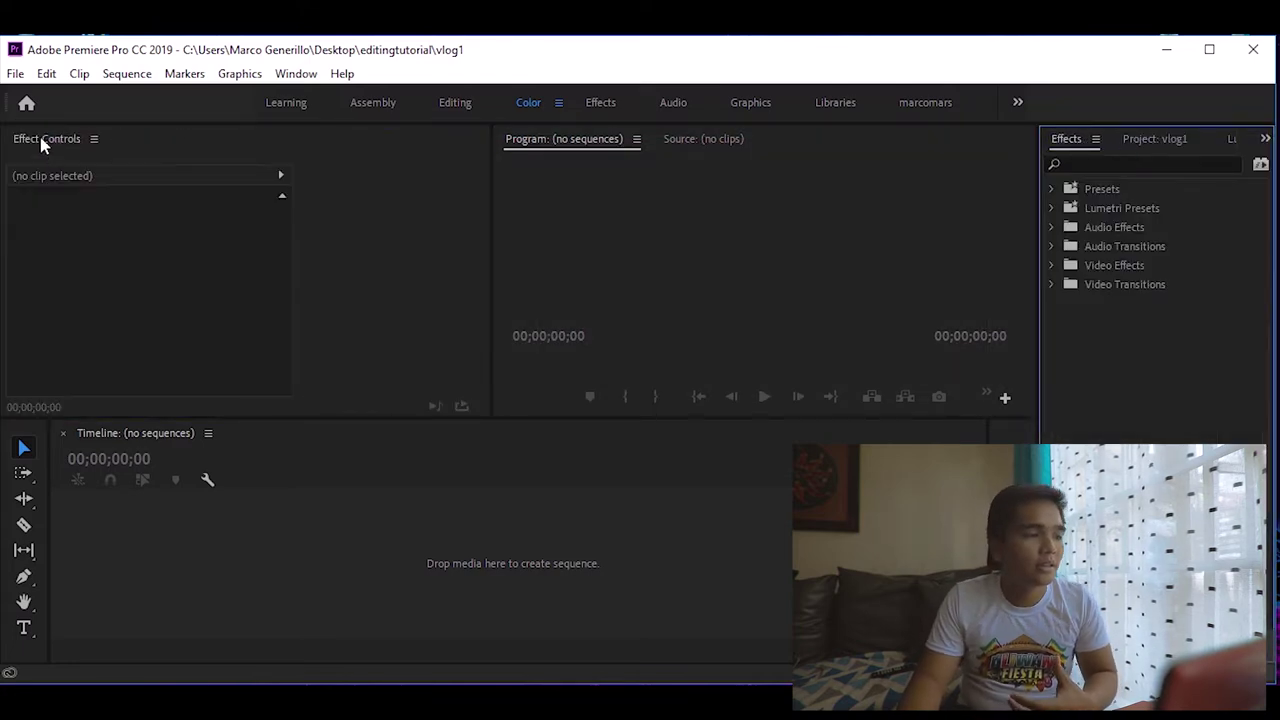
pyautogui.moveTo(42, 145); pyautogui.dragTo(1143, 150)
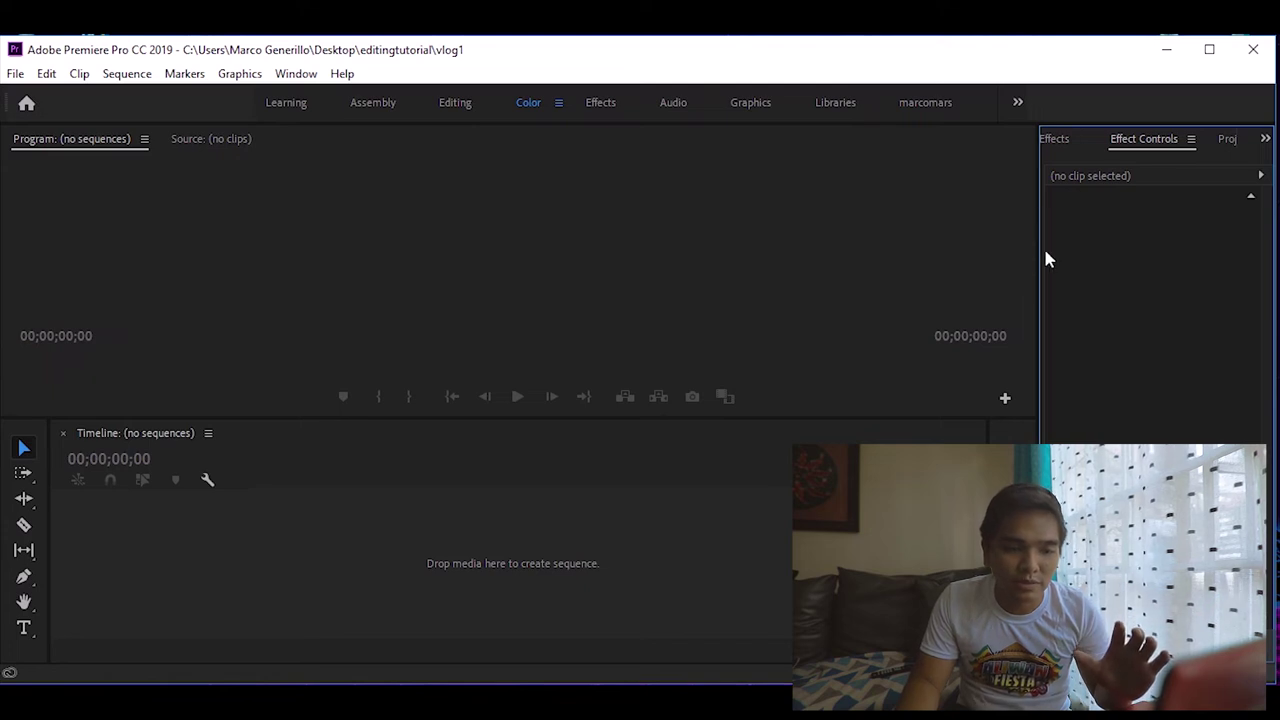
pyautogui.moveTo(1040, 209); pyautogui.dragTo(836, 421)
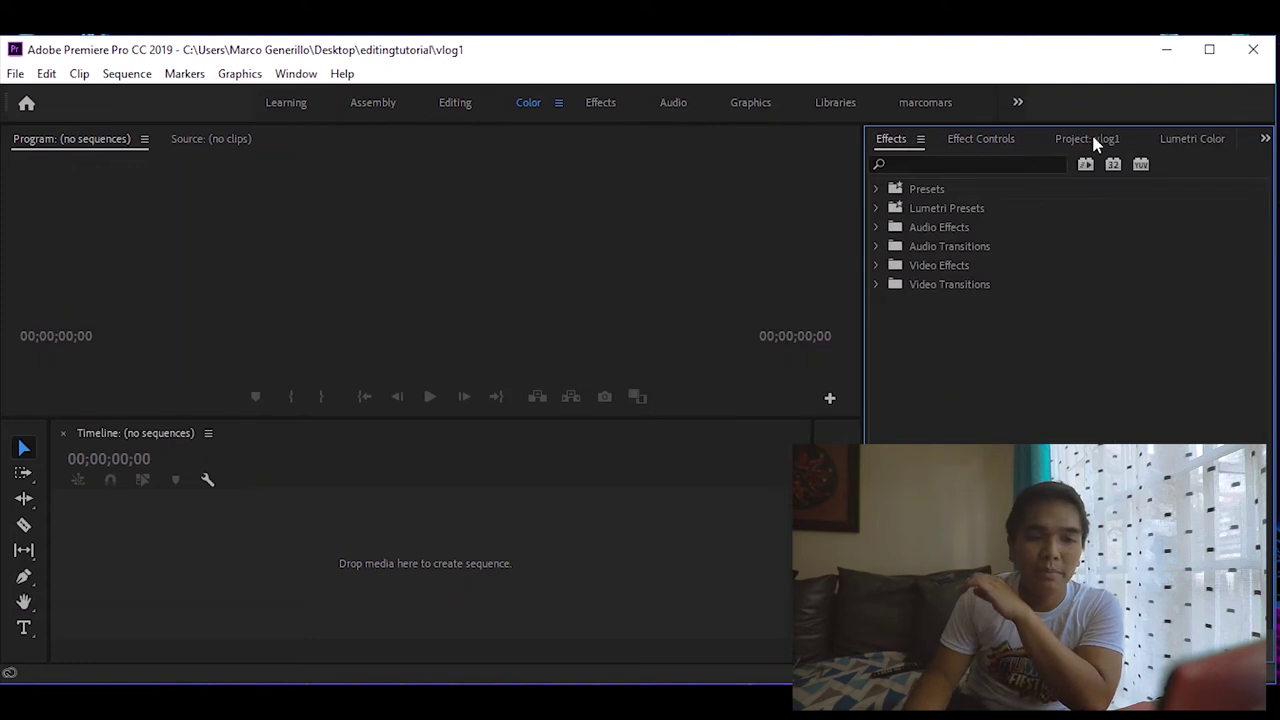
pyautogui.moveTo(1095, 145); pyautogui.dragTo(893, 160)
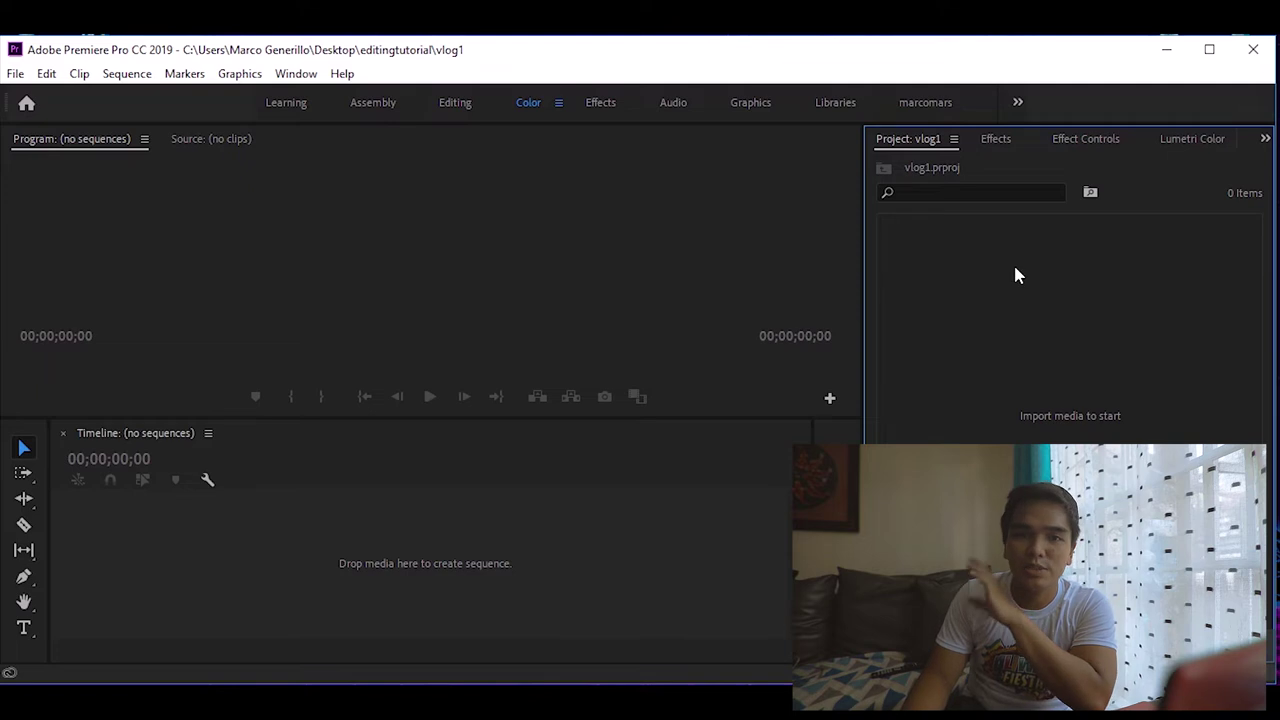
pyautogui.click(1166, 50)
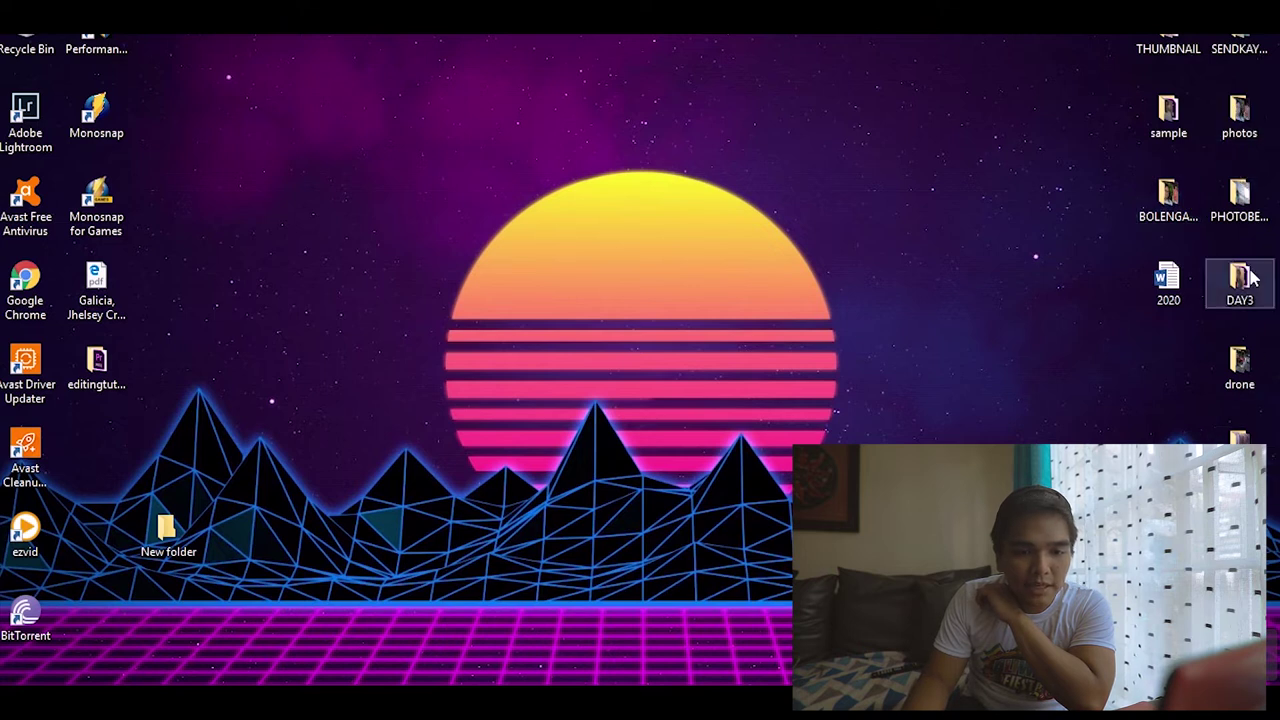
# Step: Go to MARS-DAILY > DAY2, preview a clip to 0:35, then select MVI_8215
pyautogui.doubleClick(1245, 300)
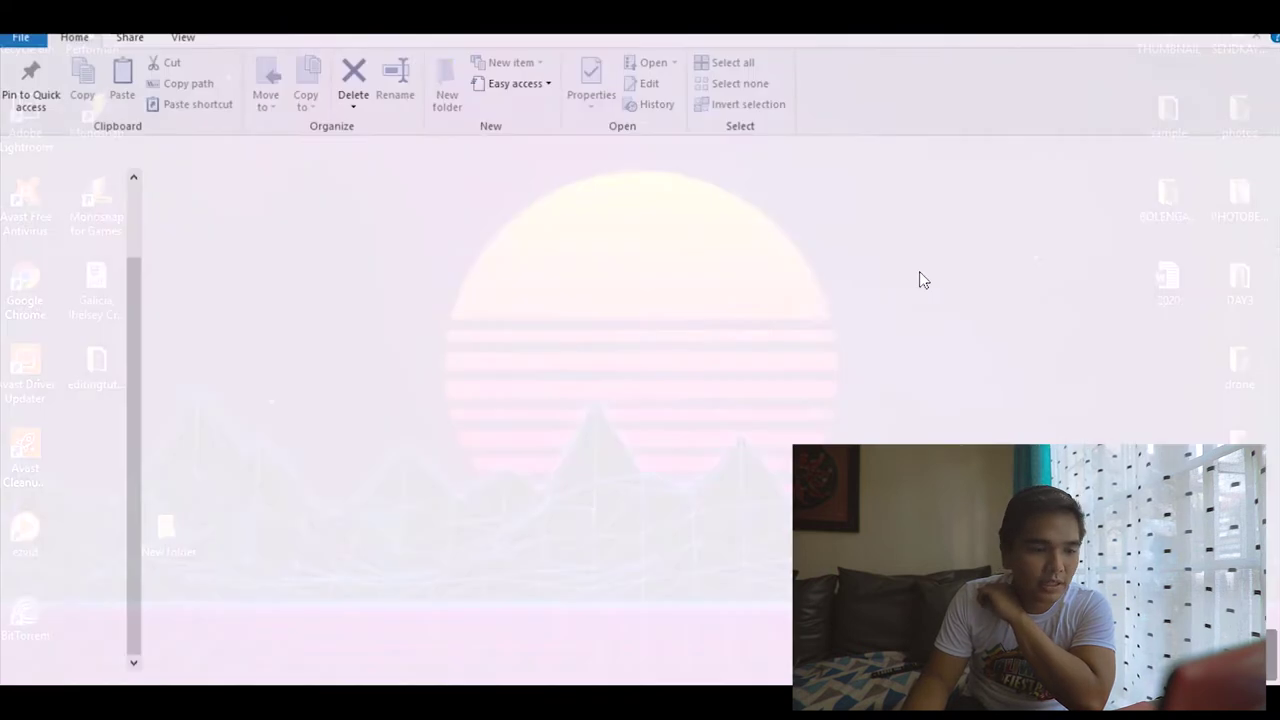
pyautogui.scroll(-2, 794, 354)
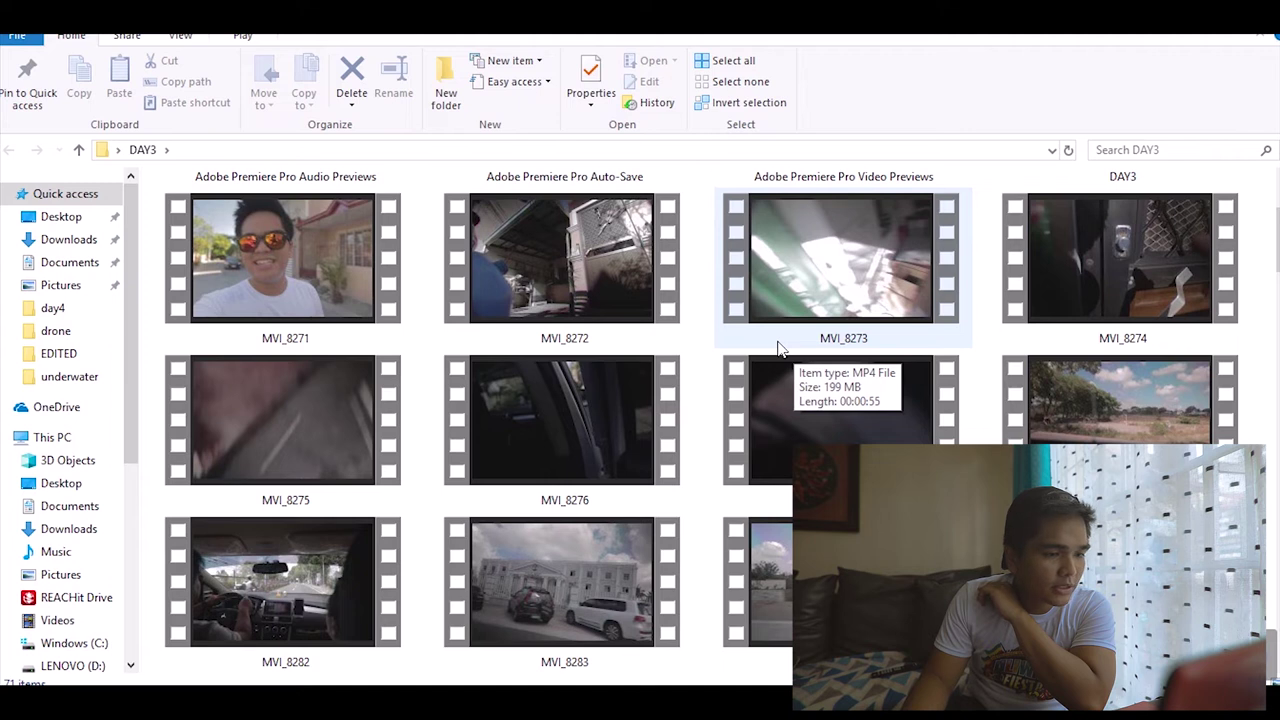
pyautogui.scroll(-20, 784, 416)
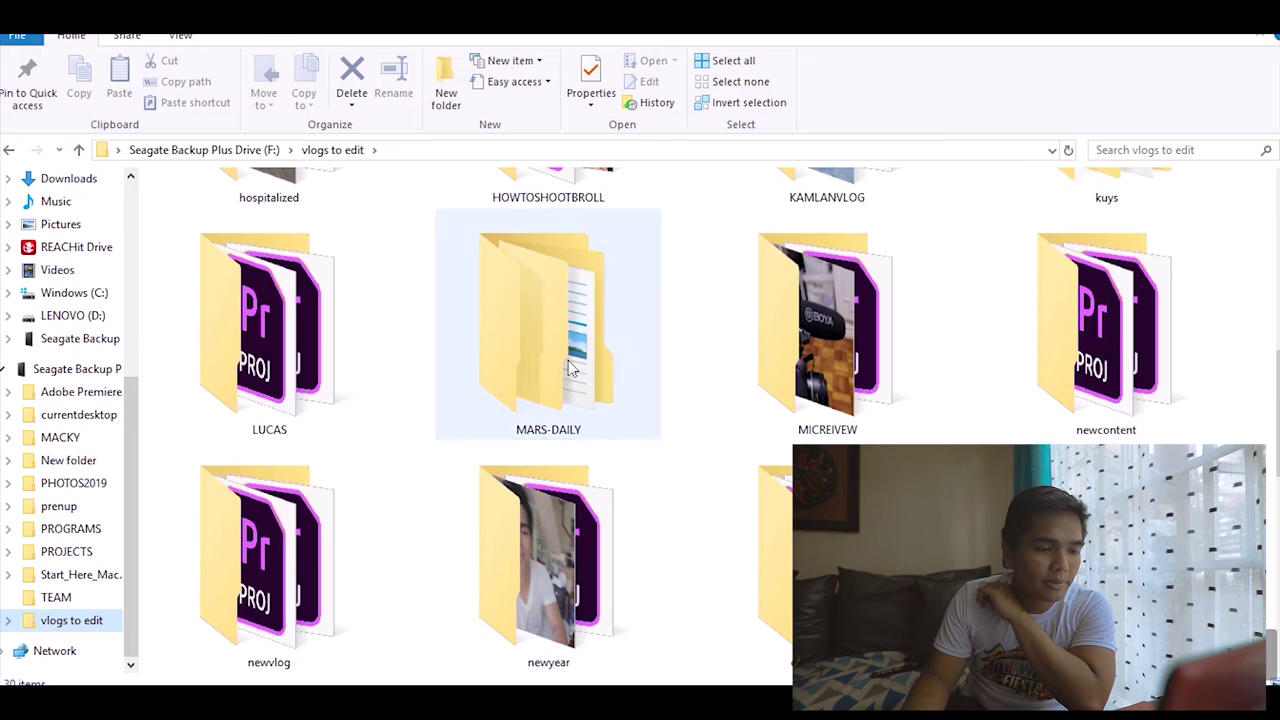
pyautogui.doubleClick(545, 290)
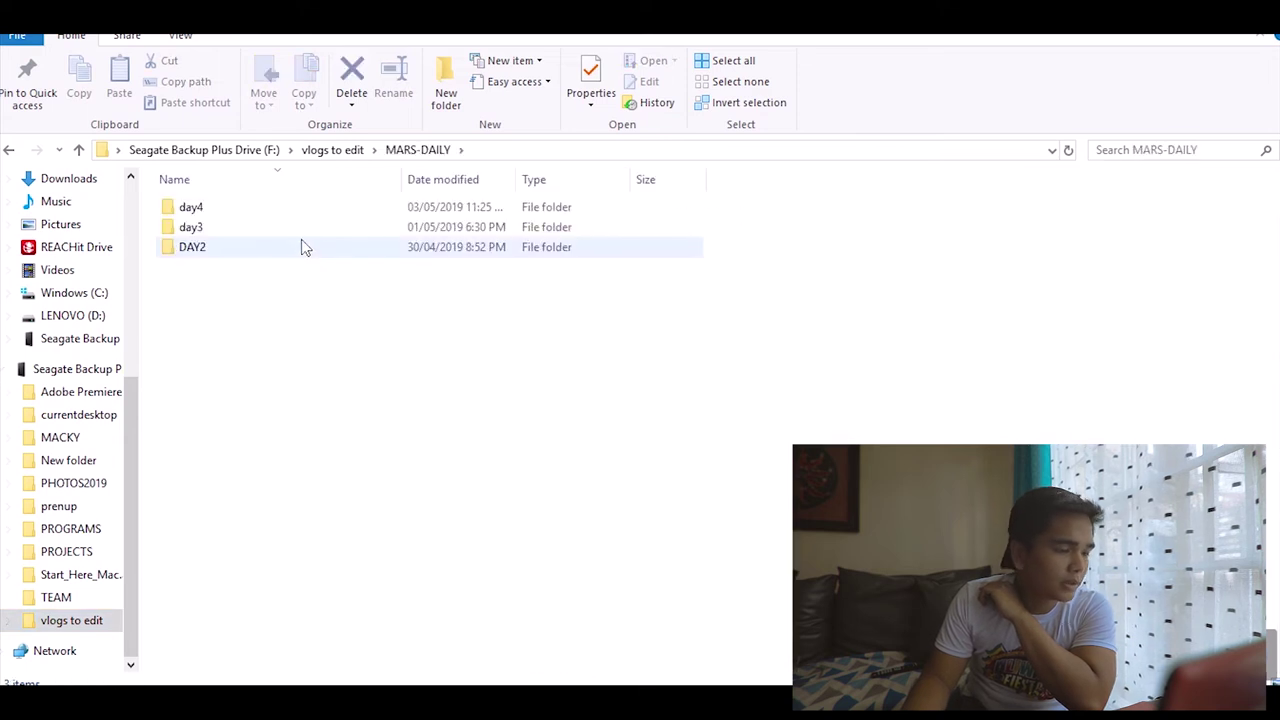
pyautogui.doubleClick(300, 246)
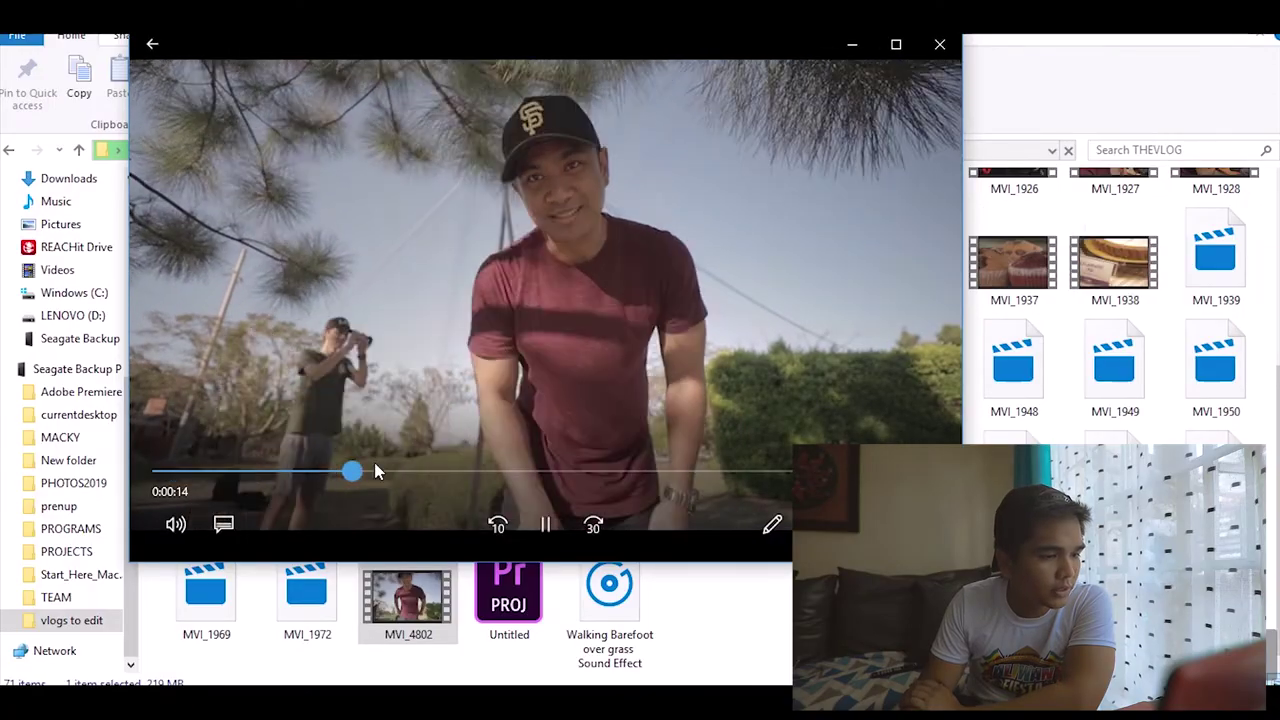
pyautogui.moveTo(374, 471); pyautogui.dragTo(709, 449)
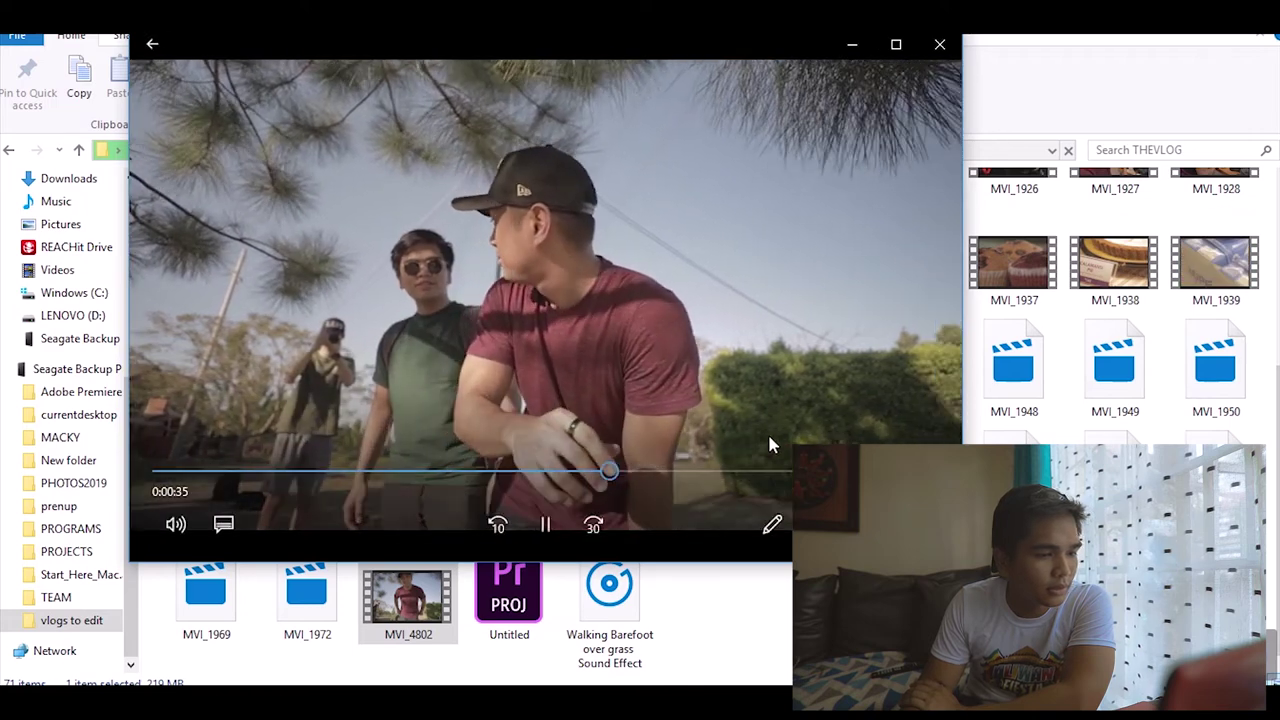
pyautogui.hotkey('alt', 'F4')
pyautogui.scroll(10, 731, 463)
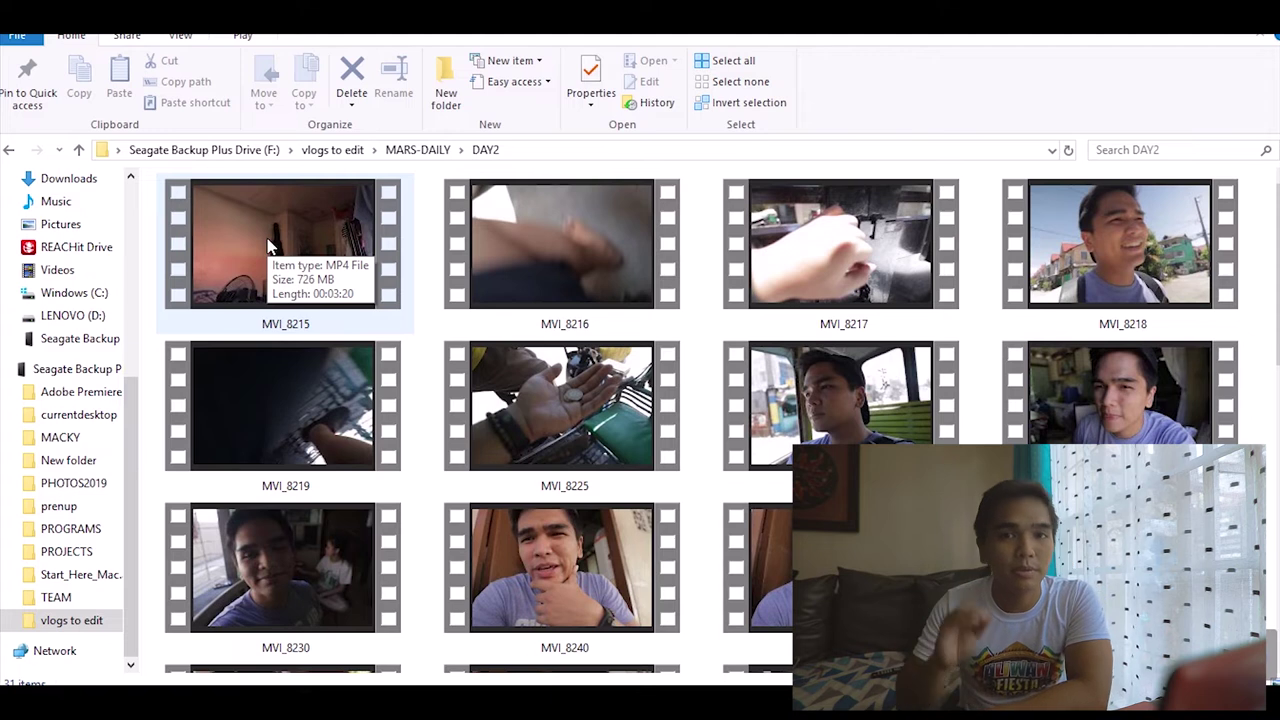
pyautogui.click(314, 326)
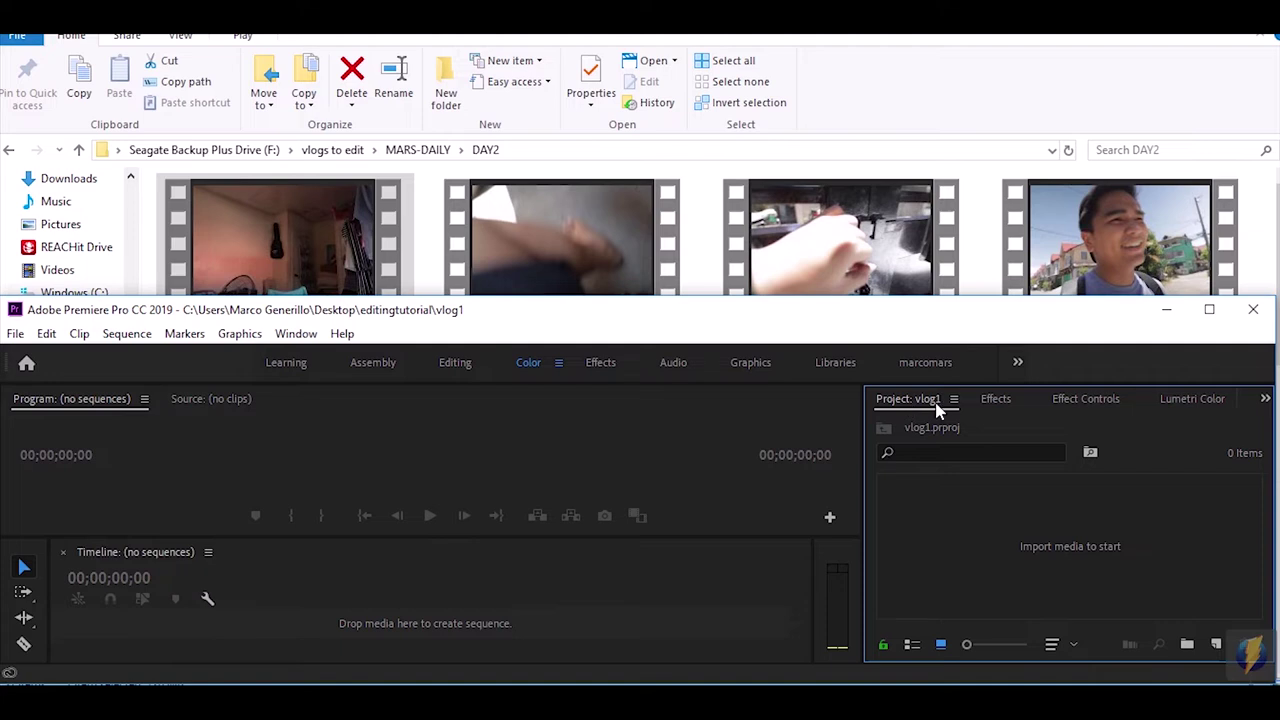
# Step: Drag MVI_8215 into Premiere's Project panel, rearrange the windows and select MVI_8216 in Explorer
pyautogui.moveTo(326, 224); pyautogui.dragTo(1027, 548)
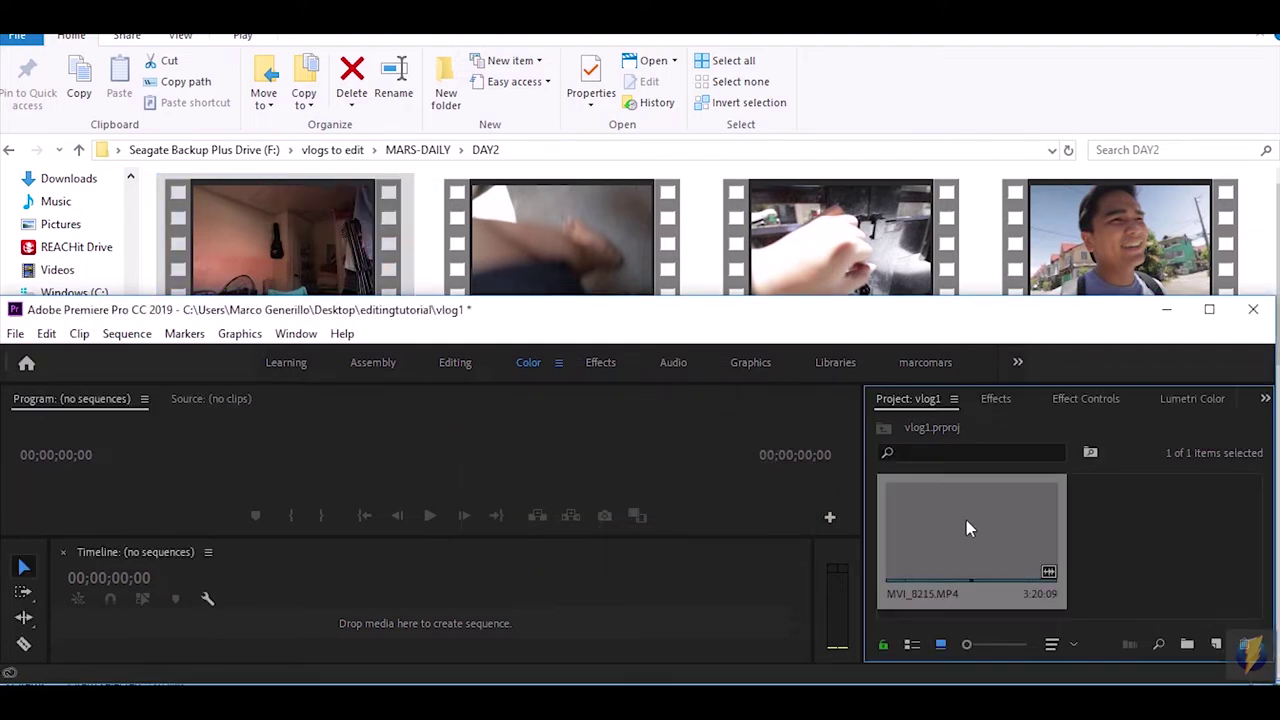
pyautogui.moveTo(845, 298); pyautogui.dragTo(865, 40)
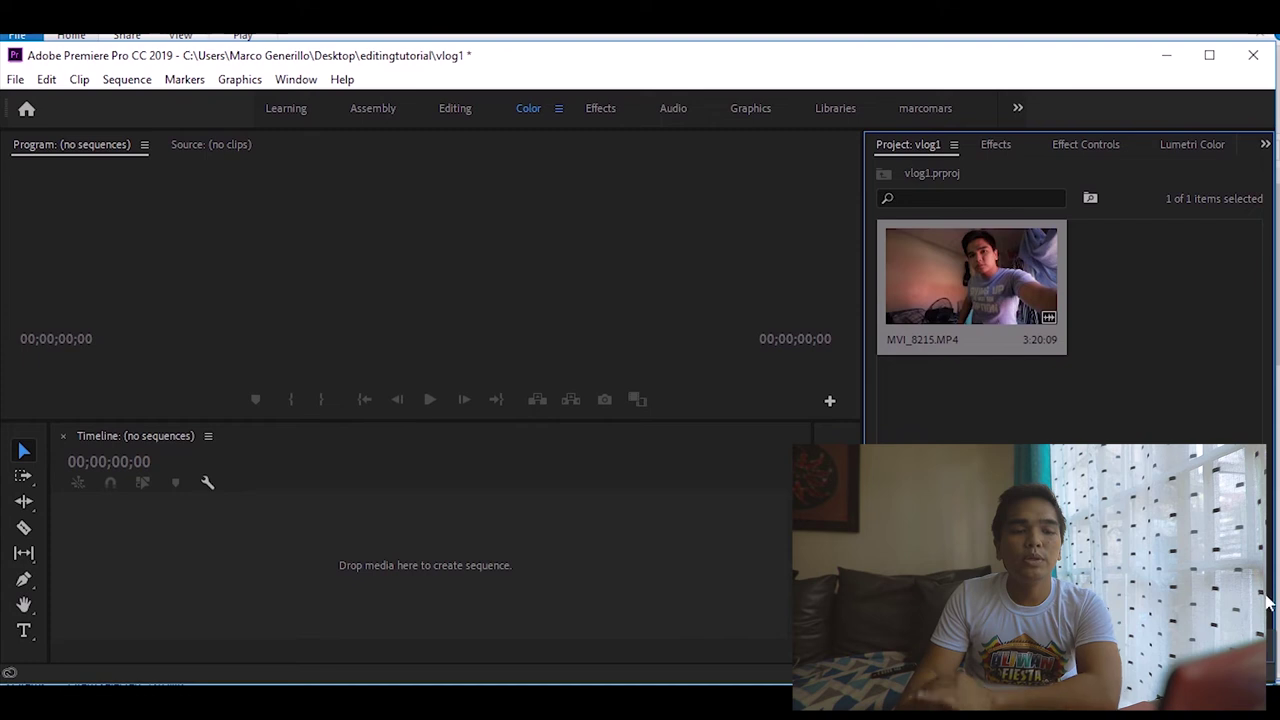
pyautogui.click(1009, 400)
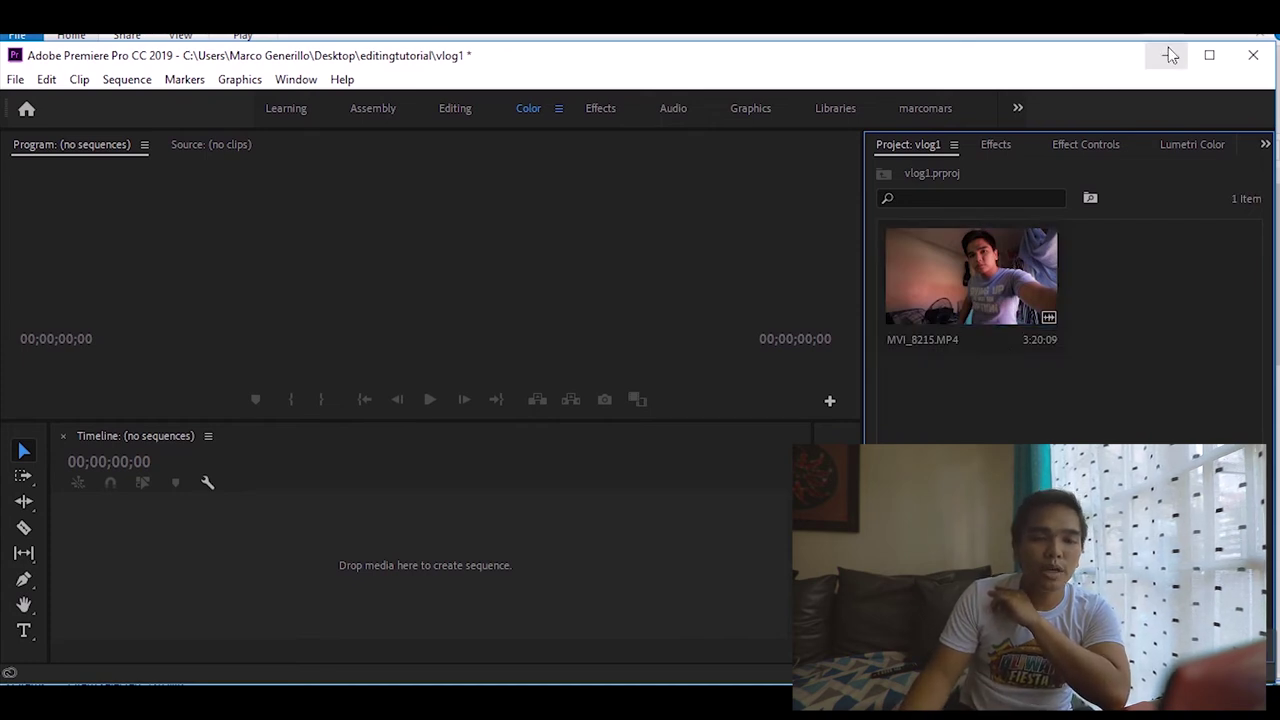
pyautogui.moveTo(1088, 107); pyautogui.dragTo(1088, 560)
pyautogui.click(586, 275)
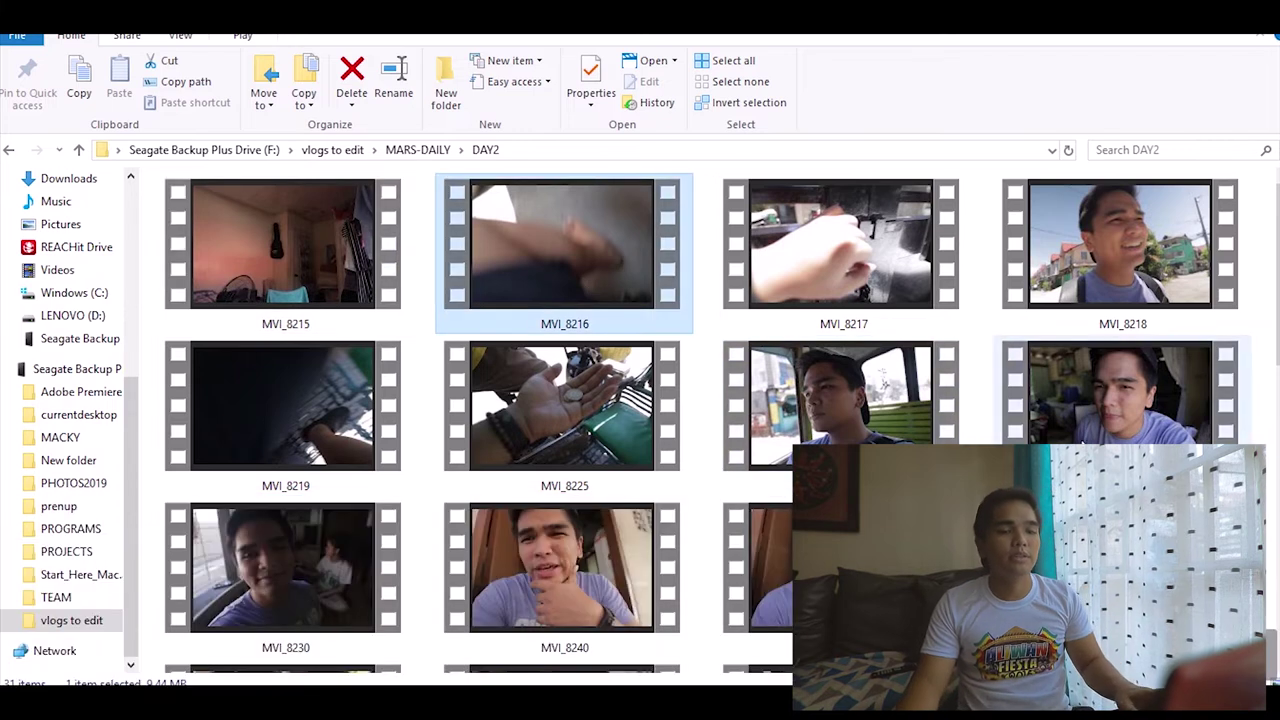
# Step: Shift-select MVI_8216 through the seventh clip and drag all seven into the Project panel
pyautogui.keyDown('shift'); pyautogui.click(1085, 413); pyautogui.keyUp('shift')
pyautogui.moveTo(493, 285); pyautogui.dragTo(1161, 550)
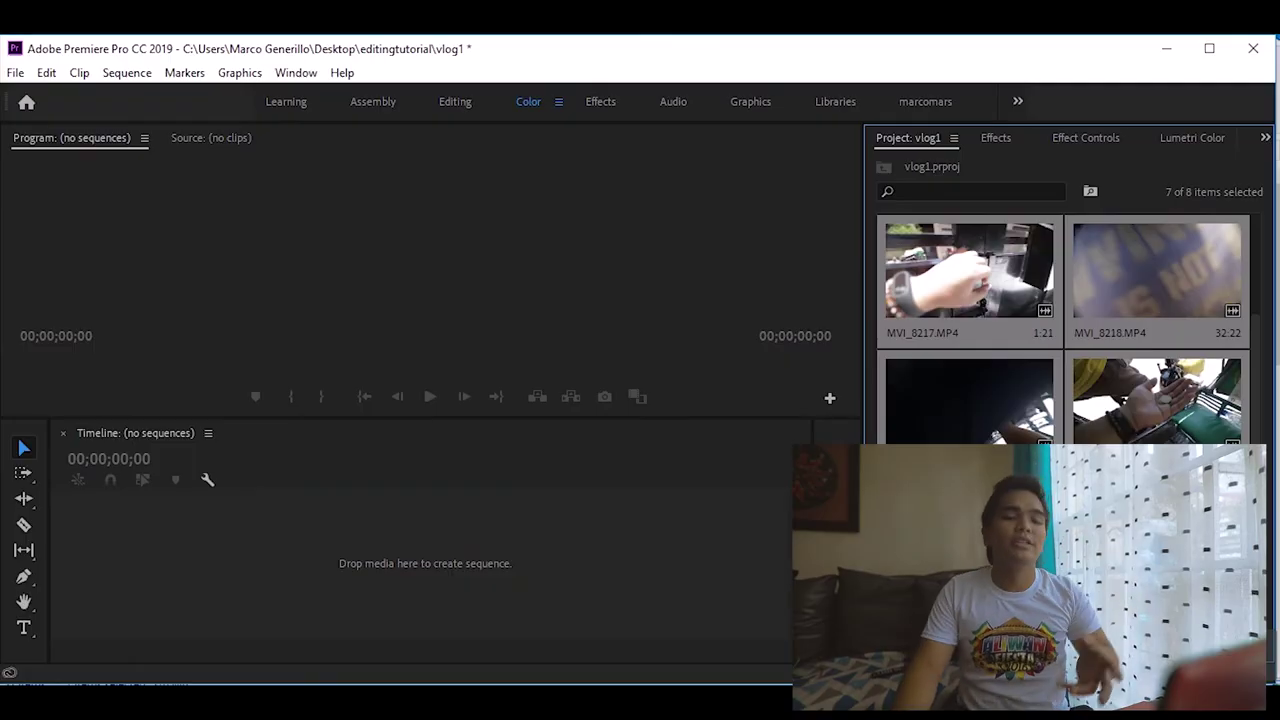
pyautogui.scroll(2, 1055, 160)
# Step: Build a sequence from MVI_8215 and enlarge the timeline panel
pyautogui.click(1008, 318)
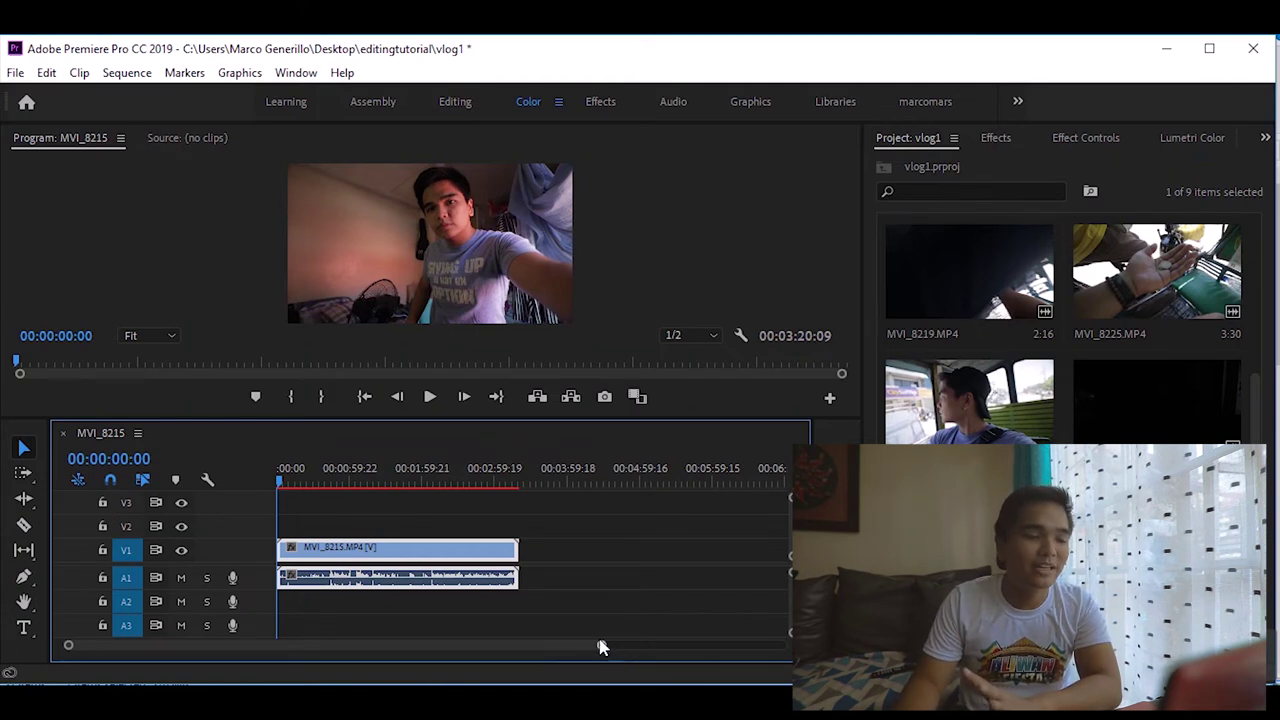
pyautogui.moveTo(603, 648); pyautogui.dragTo(251, 648)
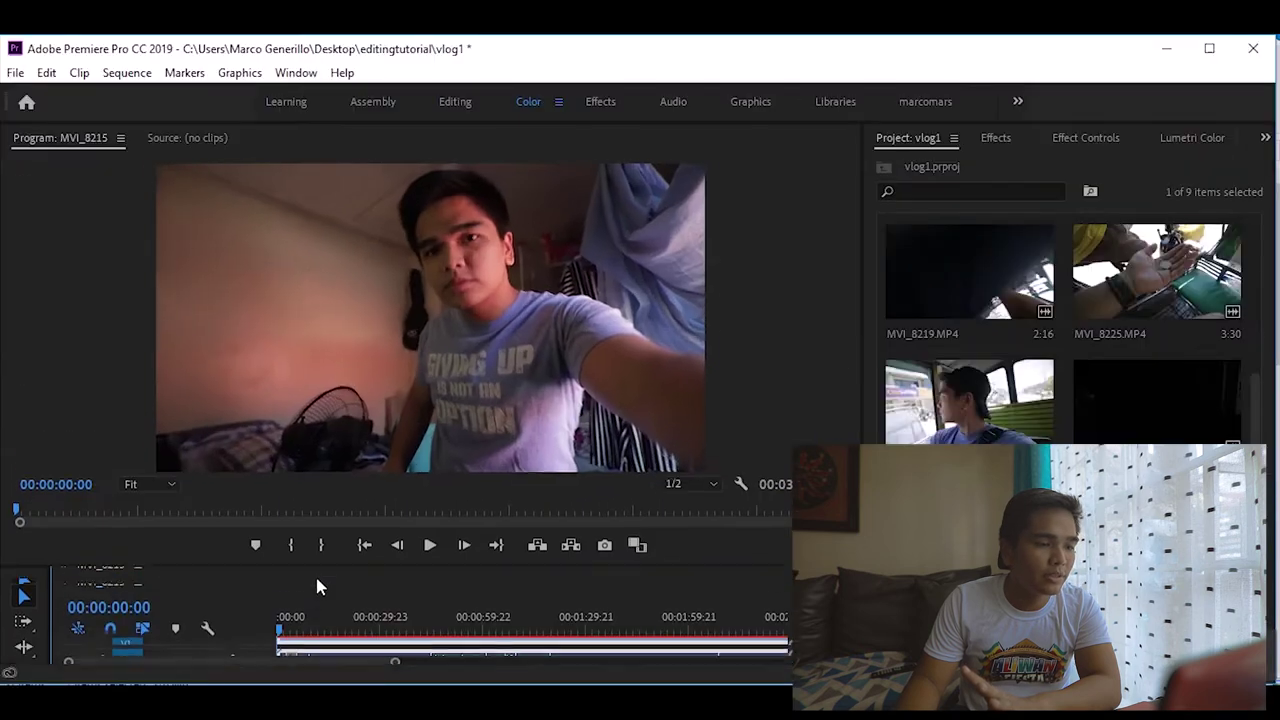
pyautogui.moveTo(315, 586); pyautogui.dragTo(297, 392)
# Step: Play the sequence with volume raised, replay from about 27 s, then enlarge the Program monitor
pyautogui.press('space')
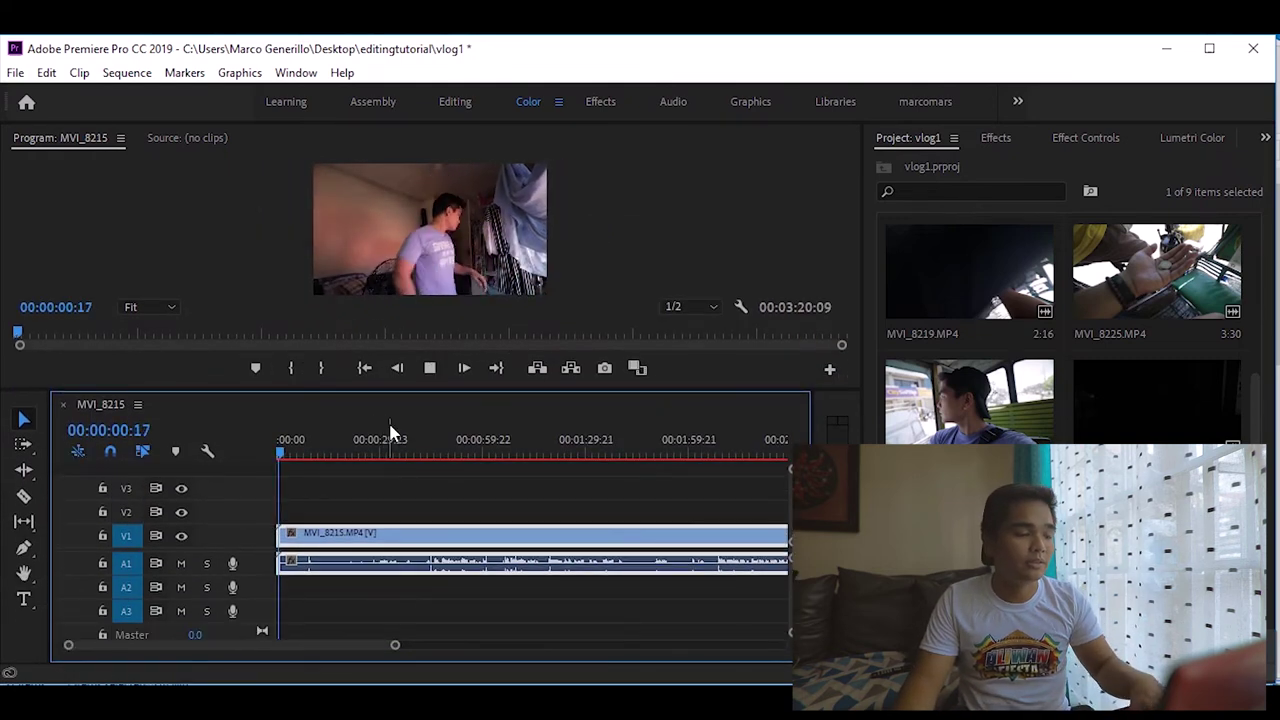
pyautogui.press('XF86AudioRaiseVolume')
pyautogui.press('XF86AudioRaiseVolume')
pyautogui.press('XF86AudioRaiseVolume')
pyautogui.press('XF86AudioRaiseVolume')
pyautogui.press('XF86AudioRaiseVolume')
pyautogui.press('XF86AudioRaiseVolume')
pyautogui.press('XF86AudioRaiseVolume')
pyautogui.press('XF86AudioRaiseVolume')
pyautogui.press('XF86AudioRaiseVolume')
pyautogui.press('XF86AudioRaiseVolume')
pyautogui.press('XF86AudioRaiseVolume')
pyautogui.press('XF86AudioRaiseVolume')
pyautogui.press('XF86AudioRaiseVolume')
pyautogui.press('XF86AudioRaiseVolume')
pyautogui.press('XF86AudioRaiseVolume')
pyautogui.press('XF86AudioRaiseVolume')
pyautogui.press('XF86AudioRaiseVolume')
pyautogui.press('XF86AudioRaiseVolume')
pyautogui.press('XF86AudioRaiseVolume')
pyautogui.press('XF86AudioRaiseVolume')
pyautogui.press('XF86AudioRaiseVolume')
pyautogui.press('XF86AudioRaiseVolume')
pyautogui.press('XF86AudioRaiseVolume')
pyautogui.press('XF86AudioRaiseVolume')
pyautogui.press('XF86AudioRaiseVolume')
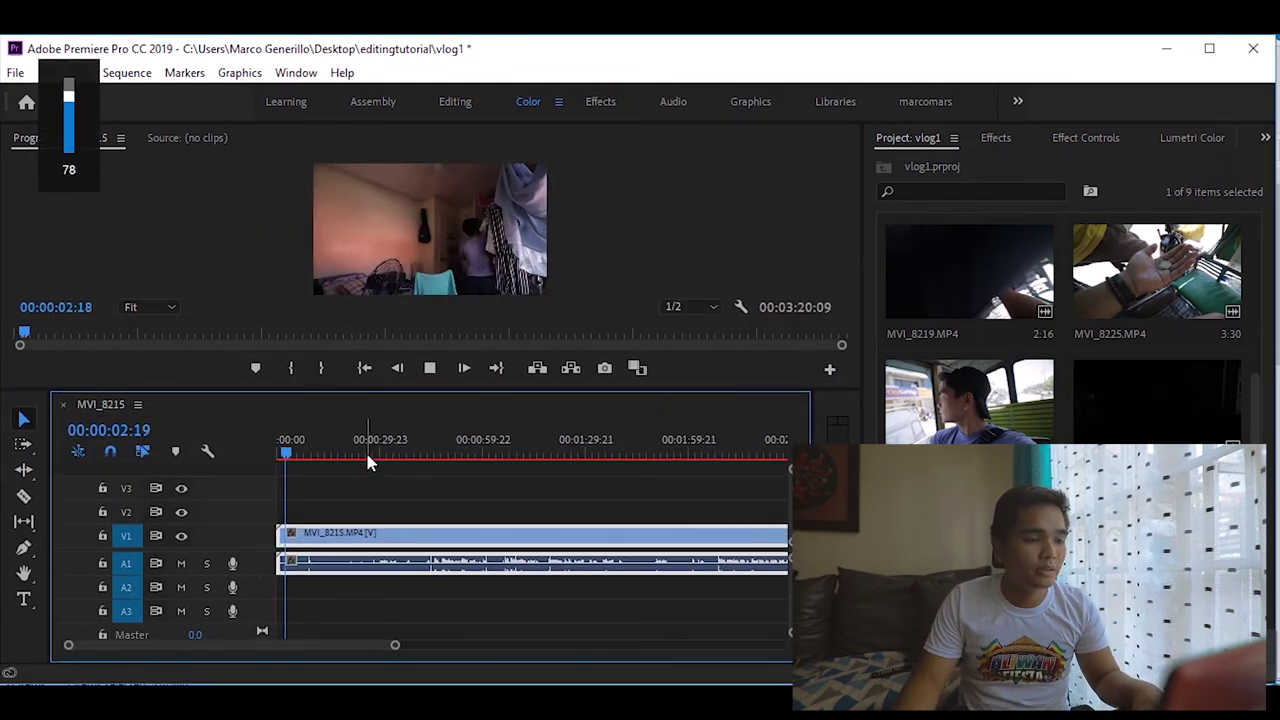
pyautogui.click(373, 455)
pyautogui.press('space')
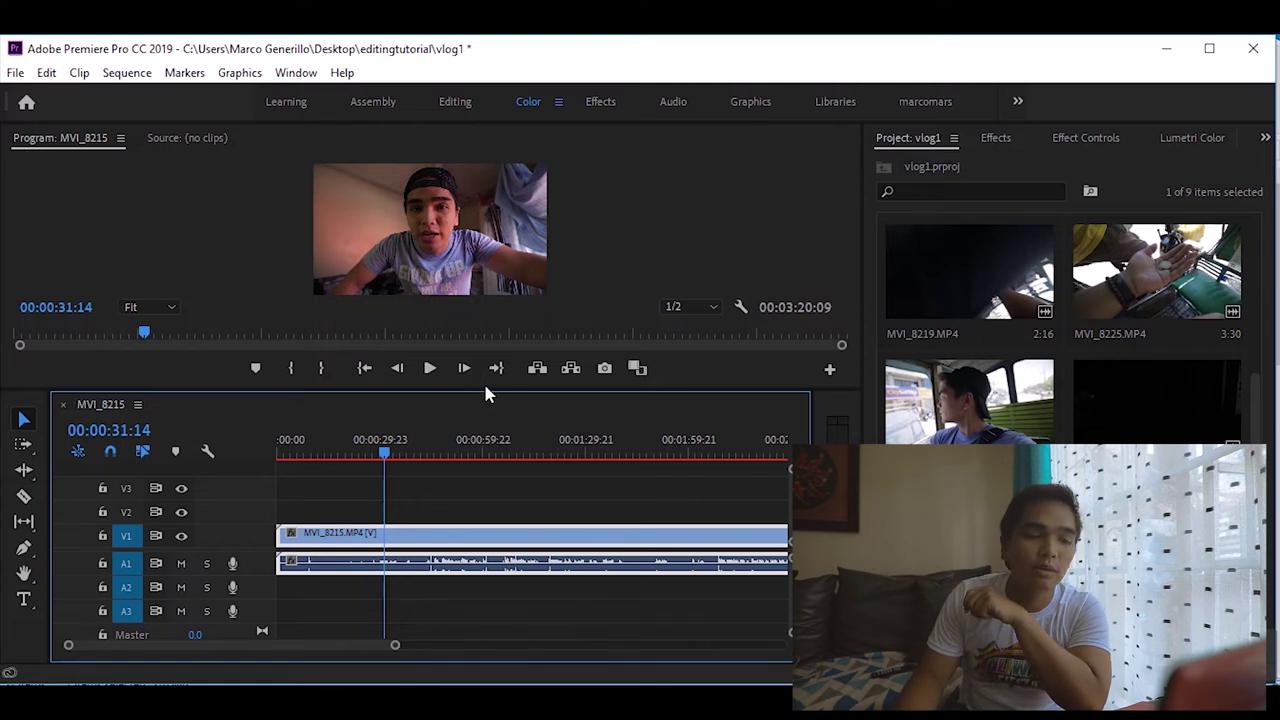
pyautogui.moveTo(490, 396); pyautogui.dragTo(505, 534)
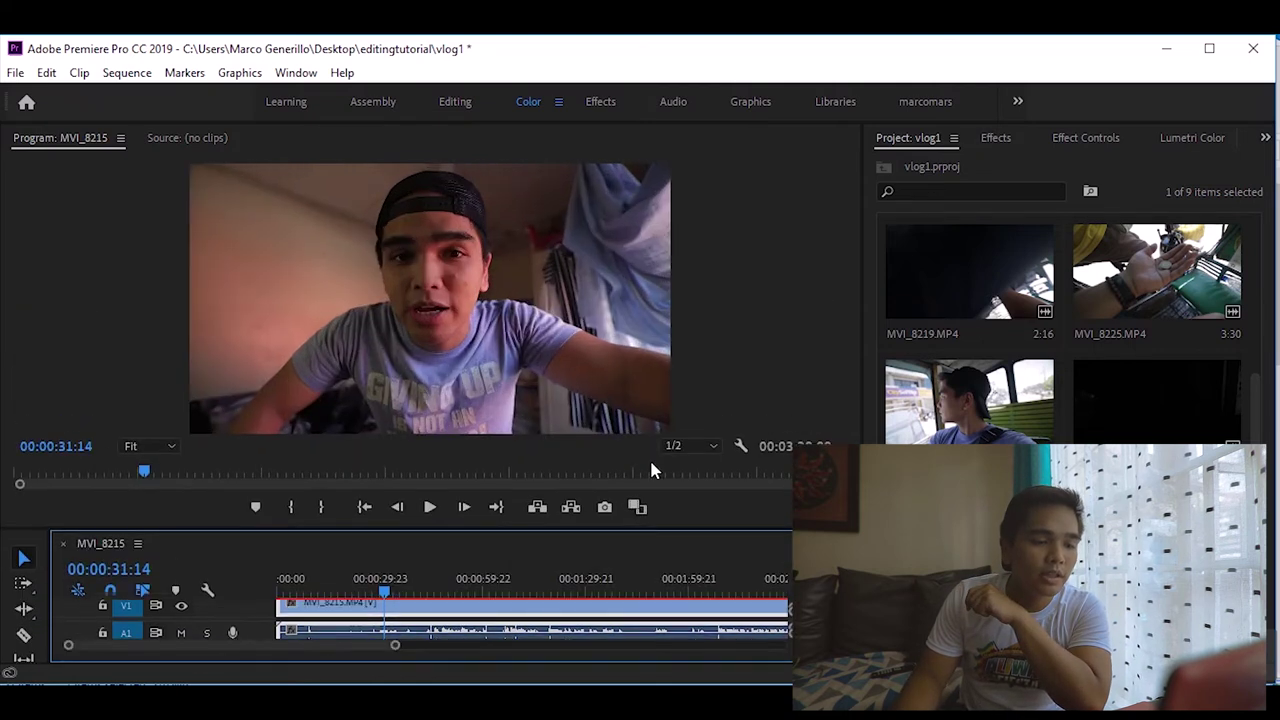
pyautogui.click(700, 447)
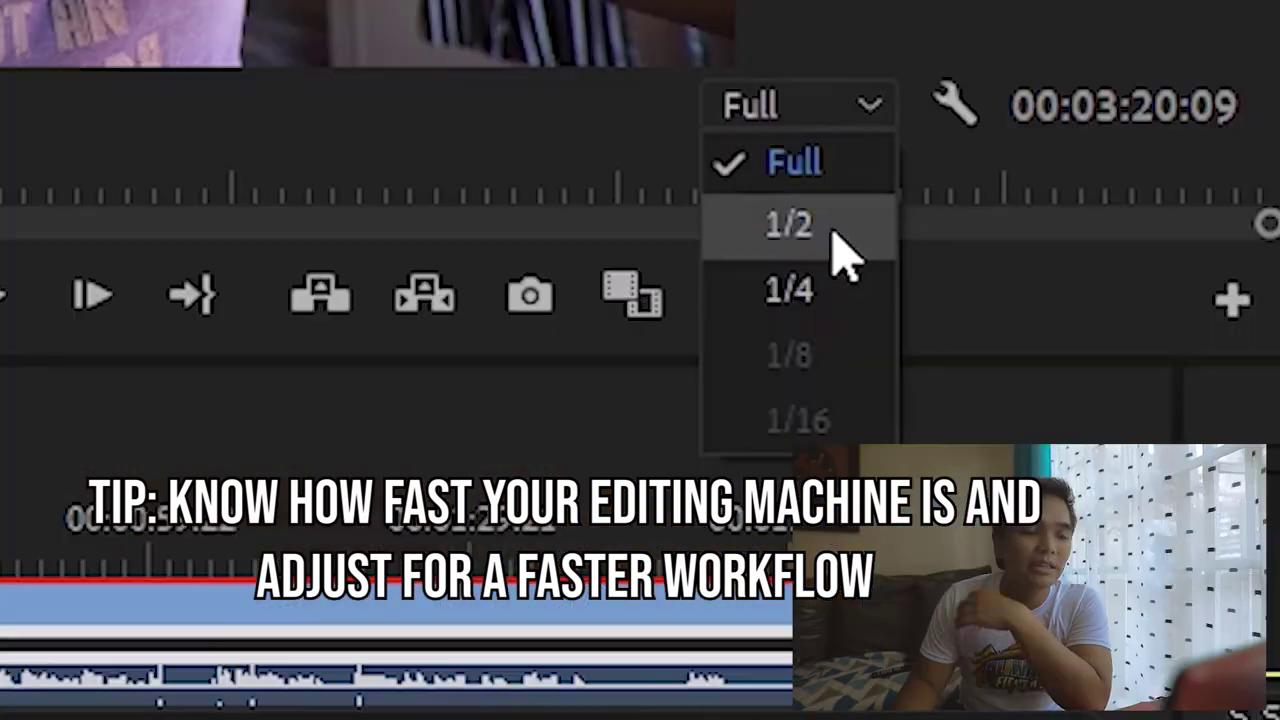
# Step: Try Full and 1/4 Program monitor playback resolutions, settling on 1/2
pyautogui.click(832, 240)
pyautogui.click(846, 122)
pyautogui.click(792, 162)
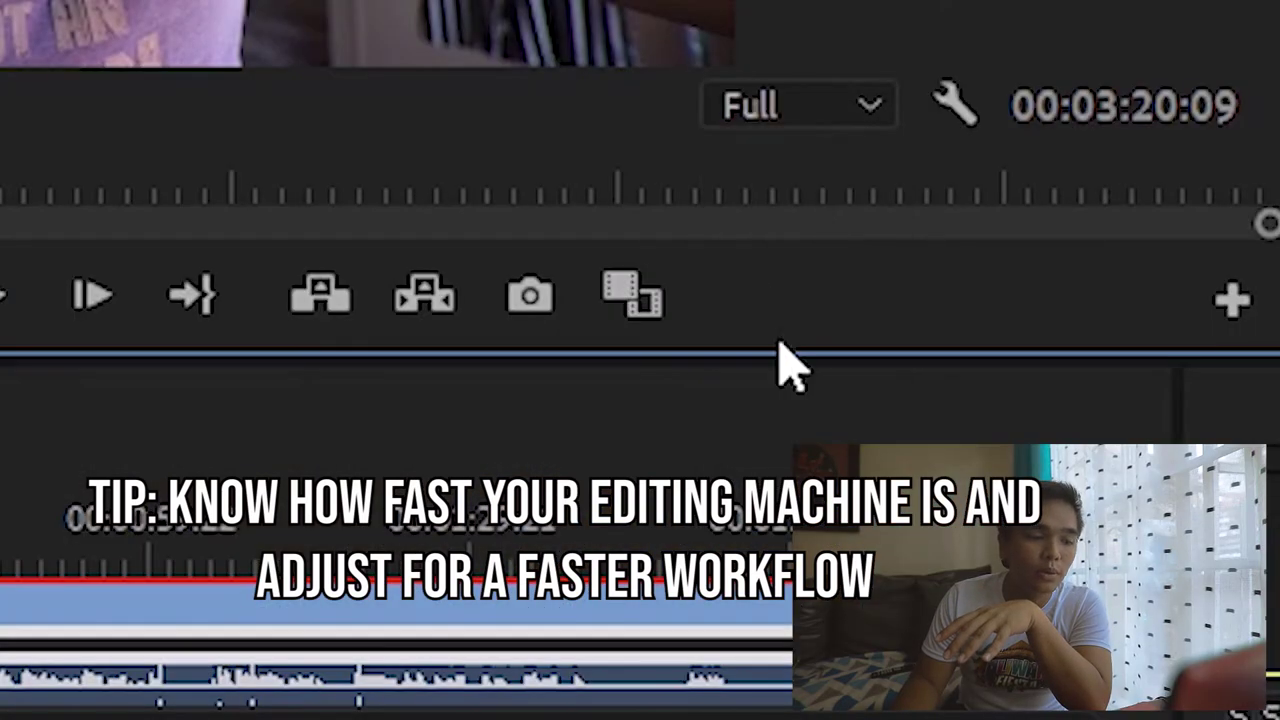
pyautogui.click(864, 112)
pyautogui.click(818, 300)
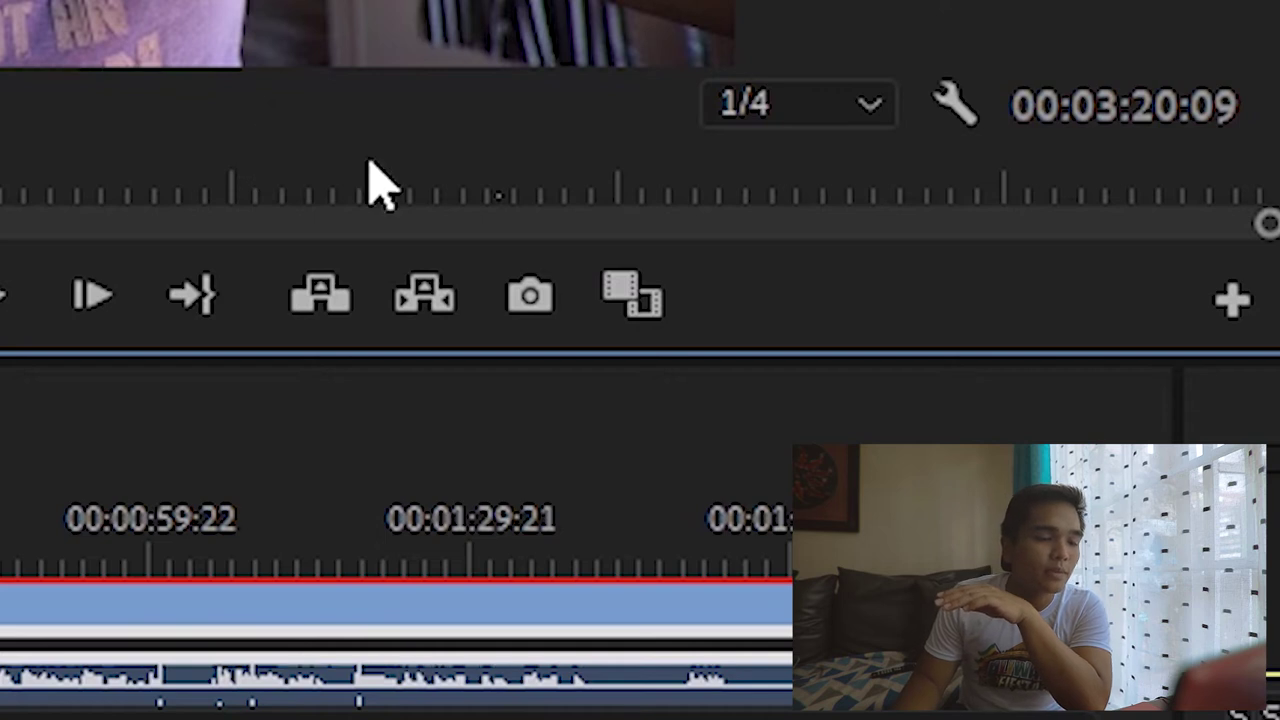
pyautogui.click(800, 109)
pyautogui.click(800, 109)
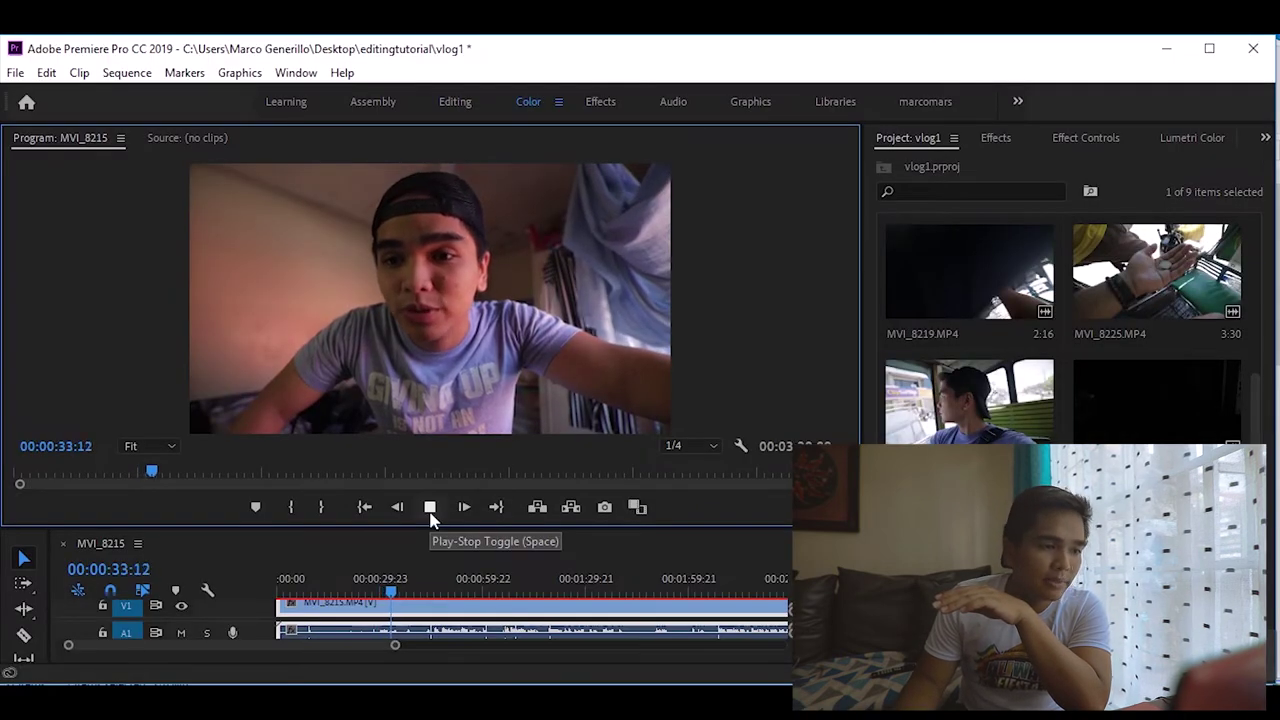
pyautogui.click(715, 448)
pyautogui.click(693, 458)
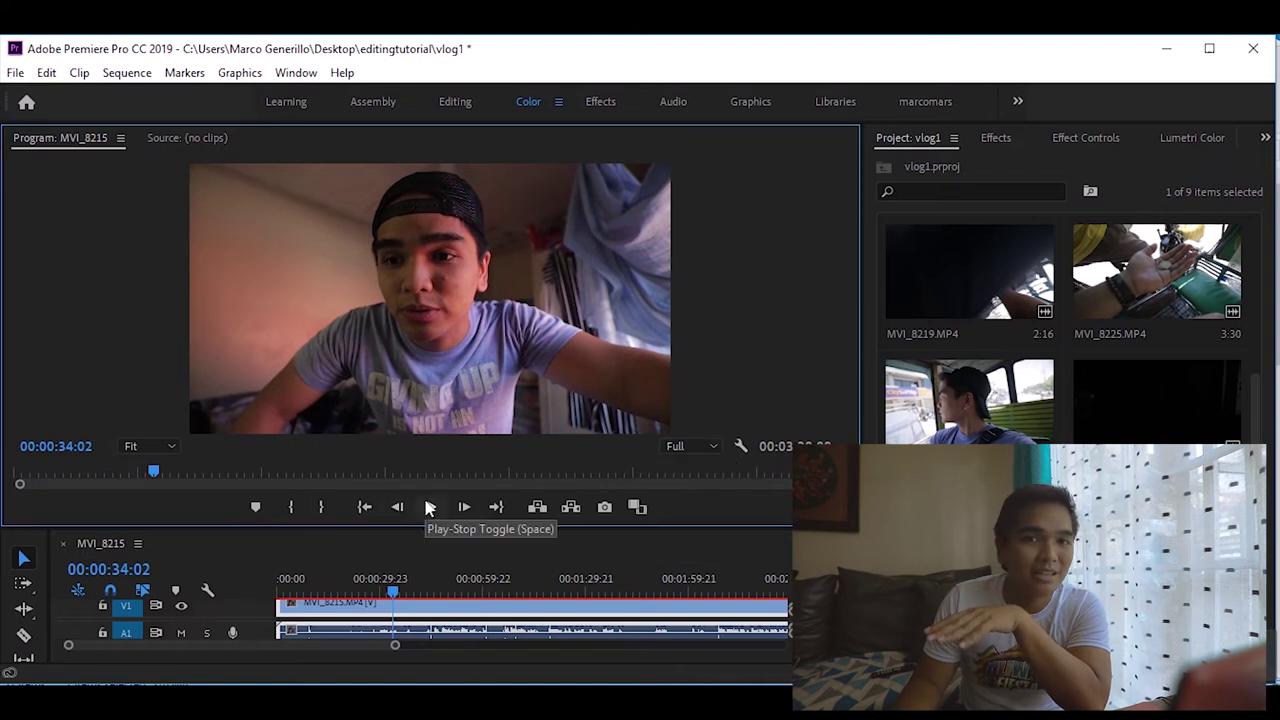
pyautogui.click(702, 447)
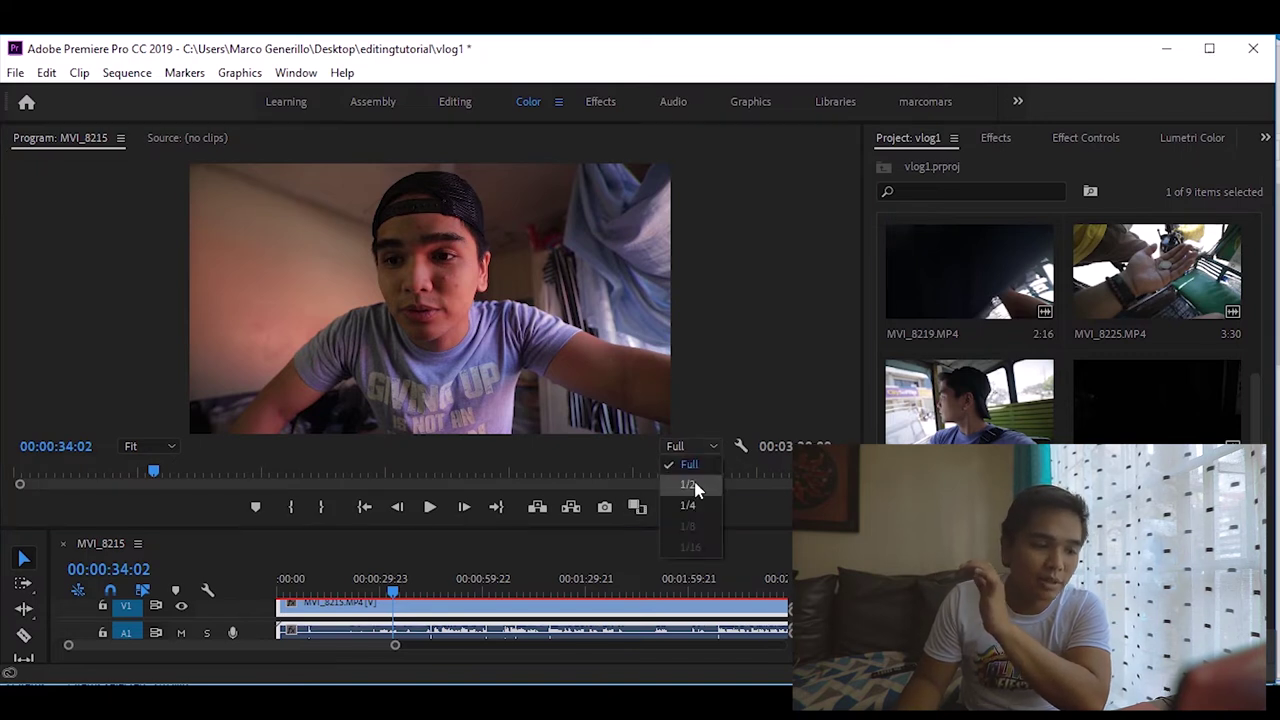
pyautogui.click(690, 485)
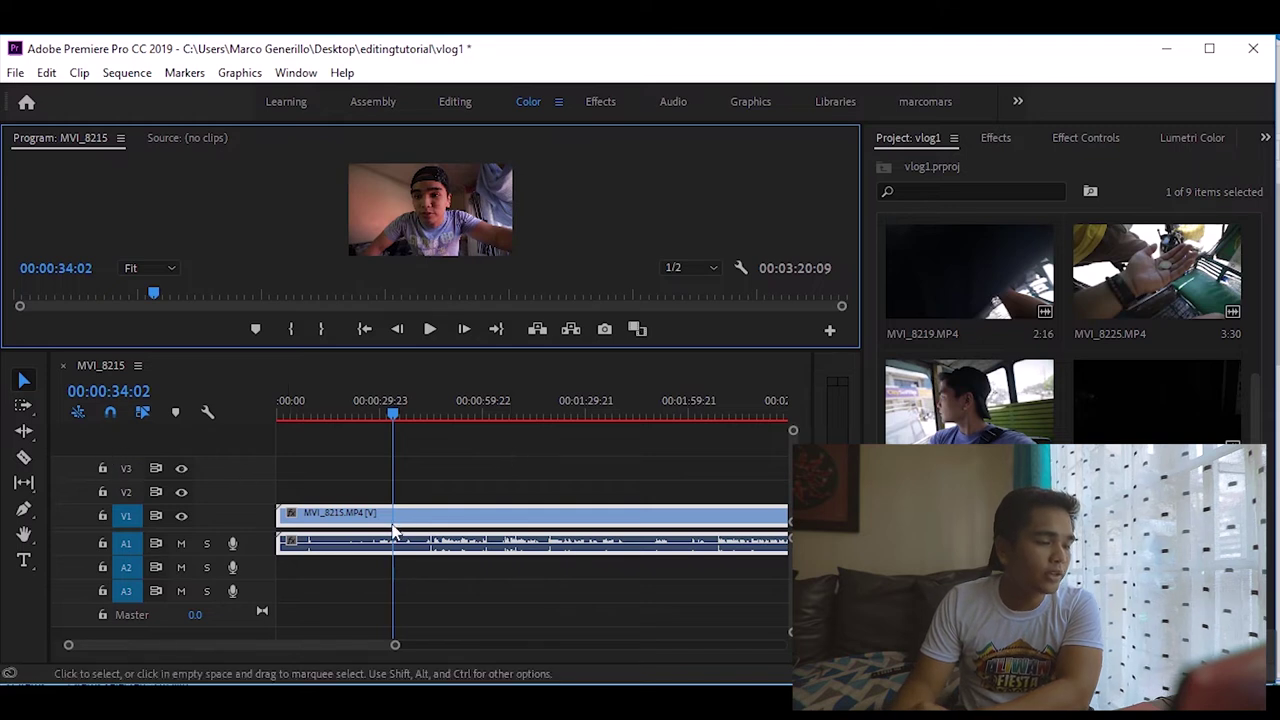
# Step: Zoom the timeline in on the clip and make the A1 audio track taller
pyautogui.moveTo(402, 645); pyautogui.dragTo(287, 646)
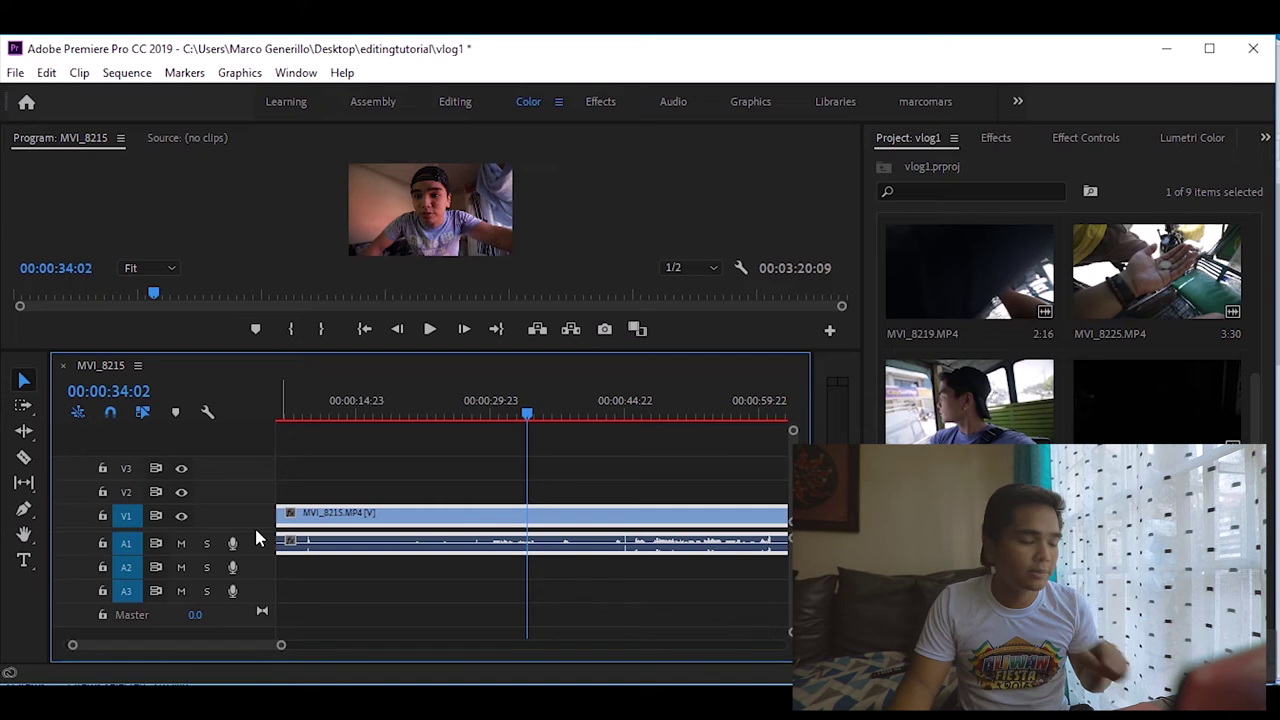
pyautogui.doubleClick(257, 545)
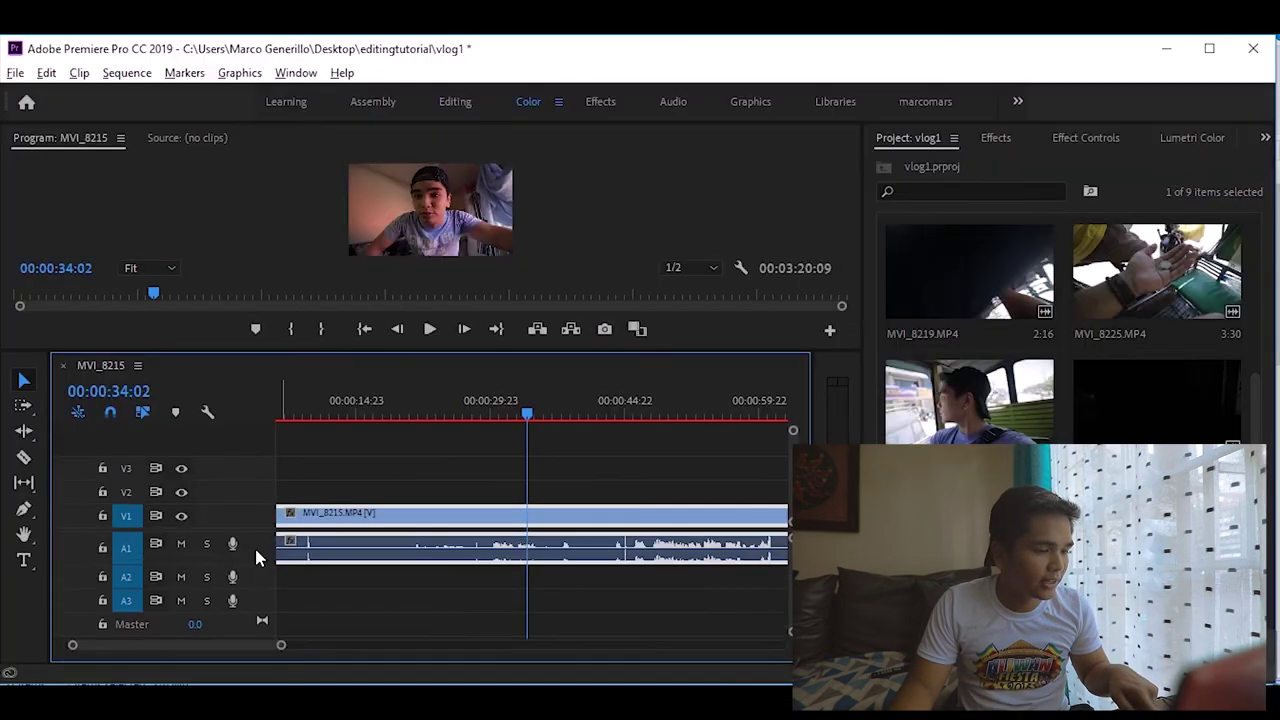
pyautogui.doubleClick(562, 418)
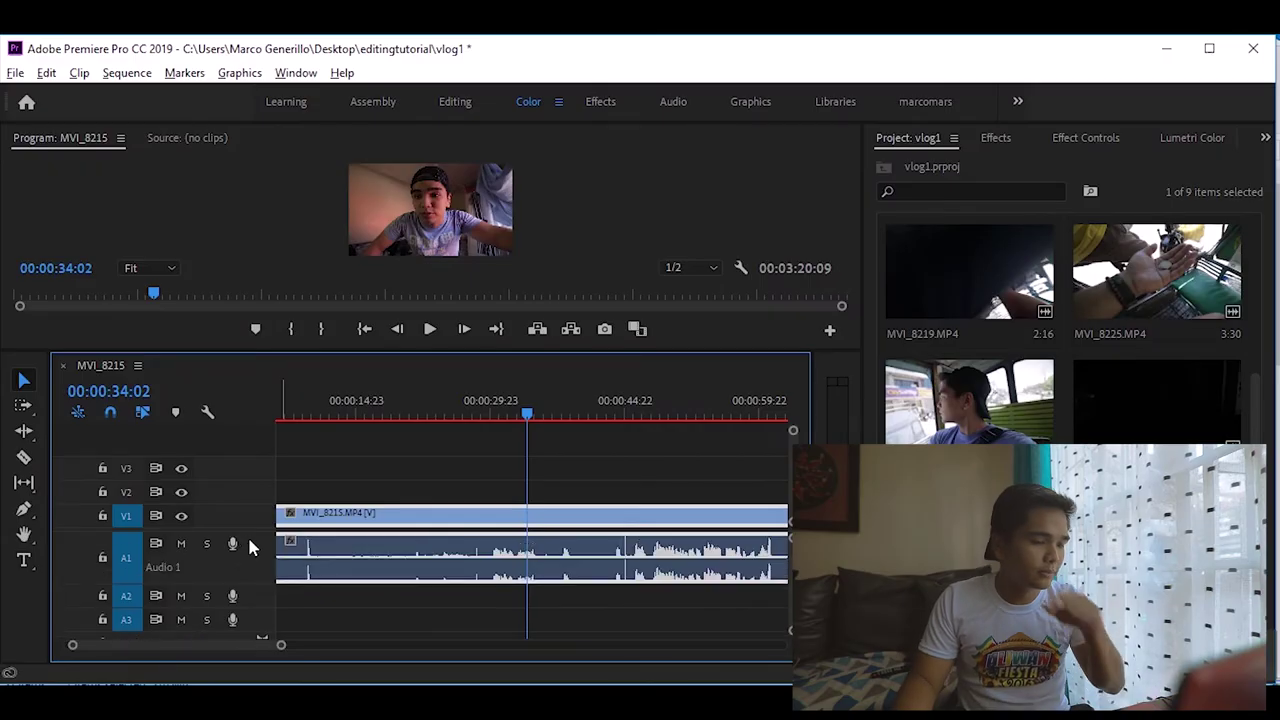
# Step: Play the clip from 00:00:31:04 and 00:00:24:20, then park the playhead at 00:00:28:11
pyautogui.click(503, 416)
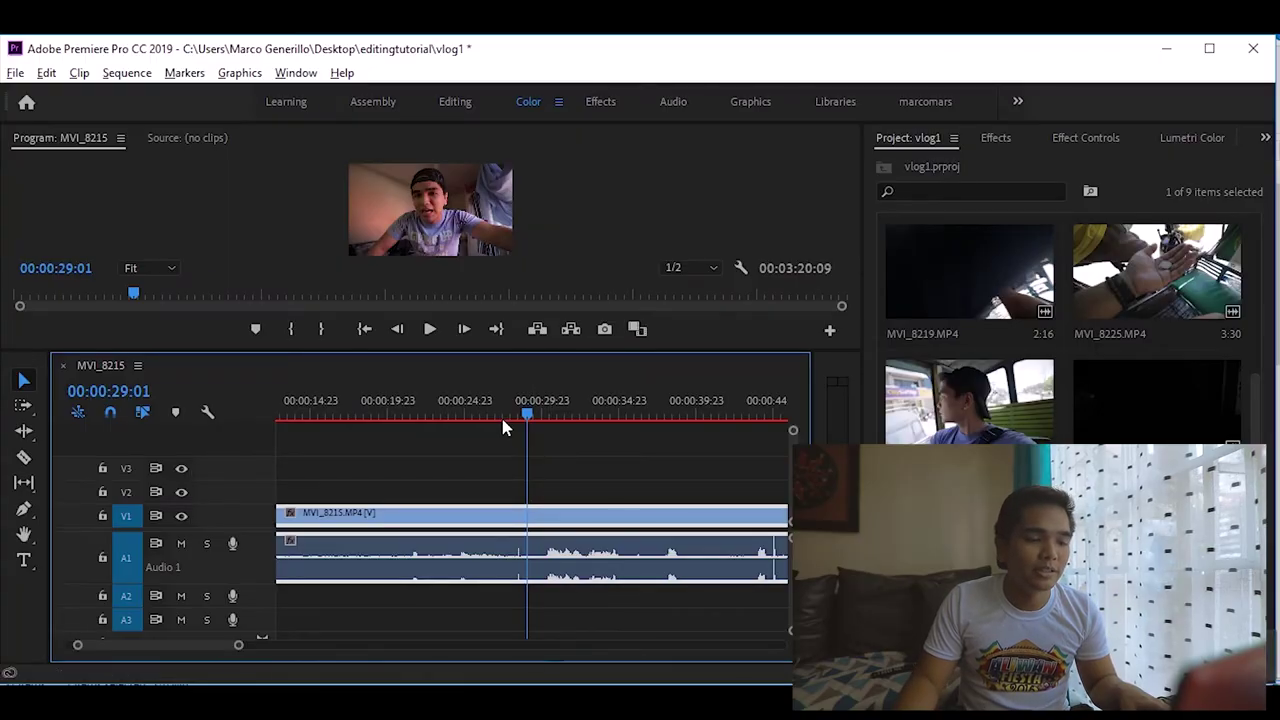
pyautogui.press('space')
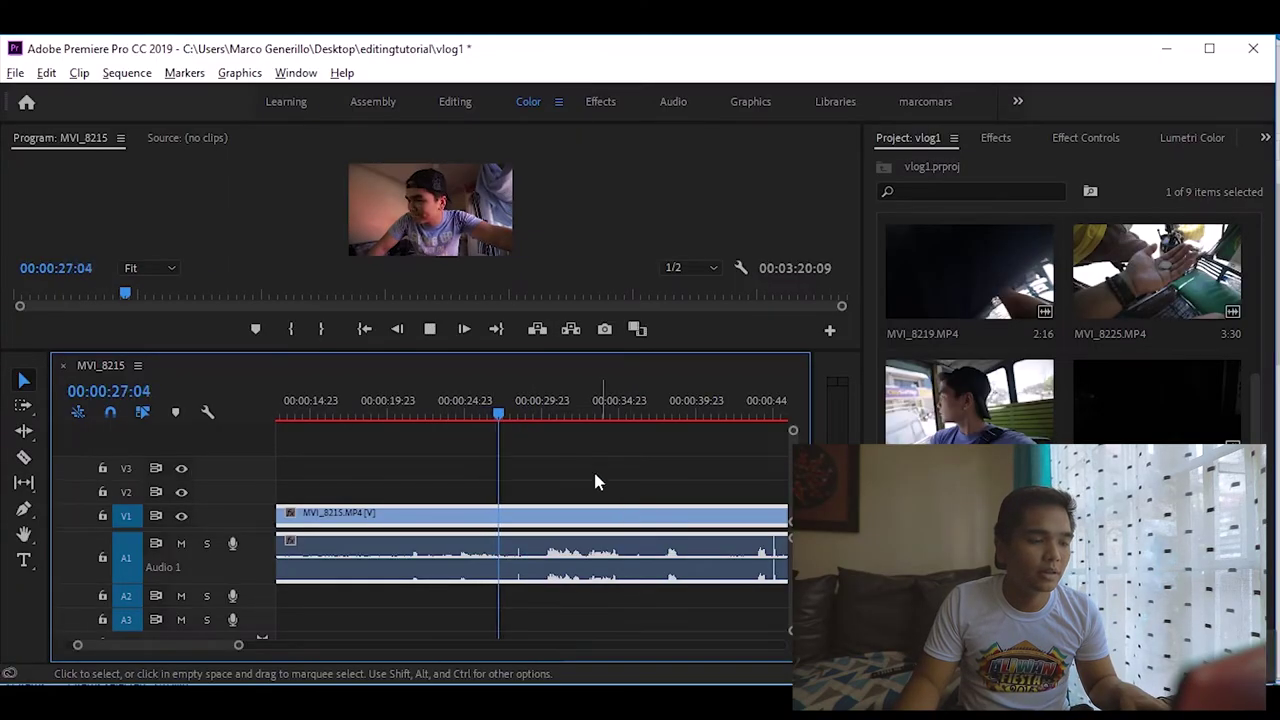
pyautogui.click(463, 414)
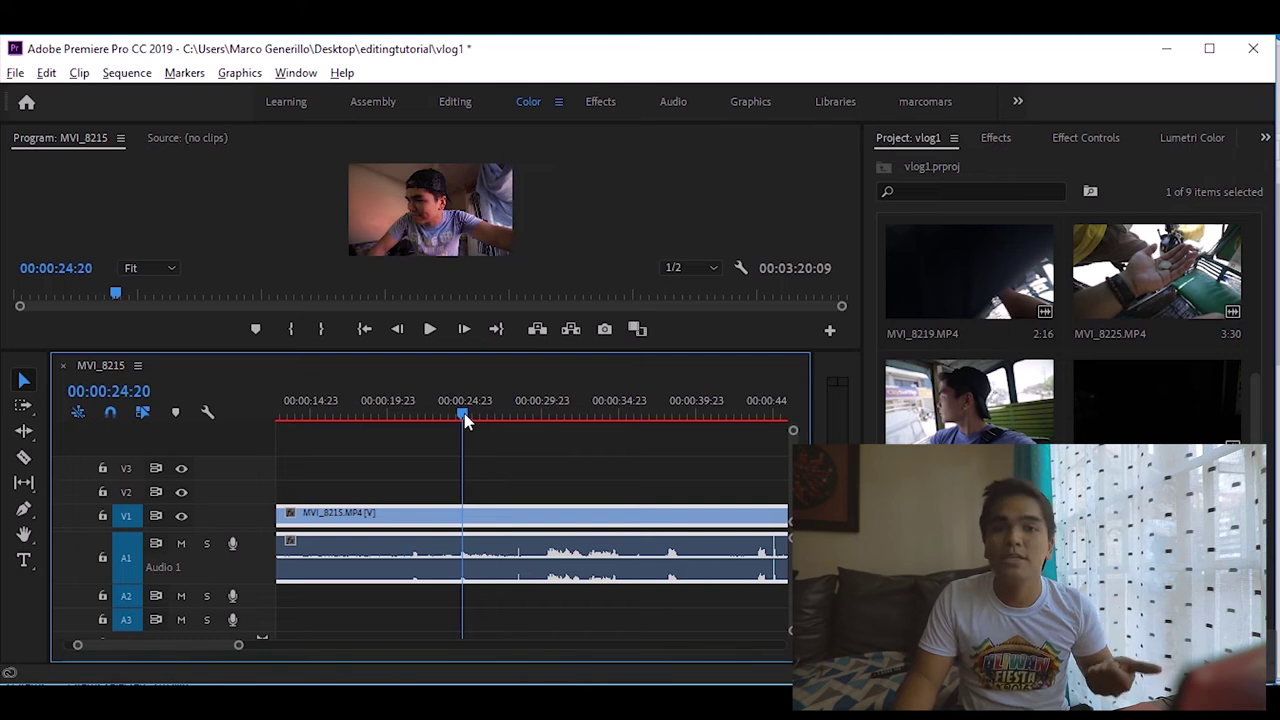
pyautogui.press('space')
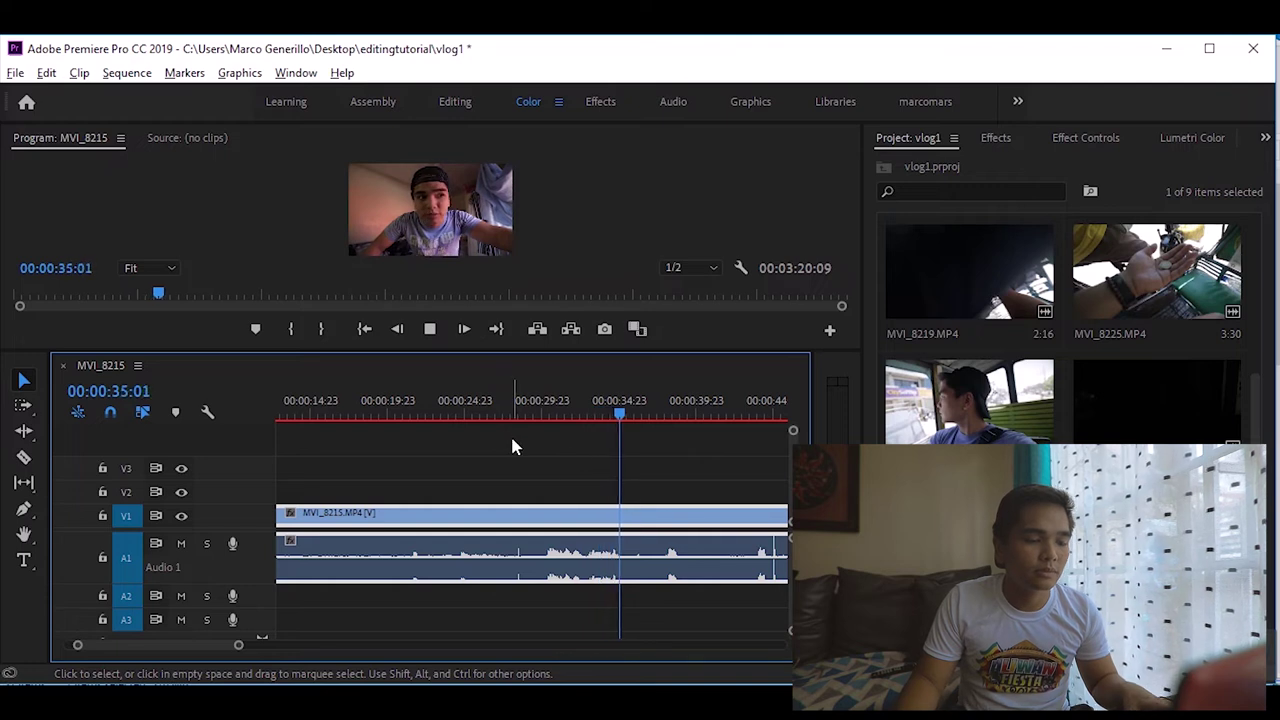
pyautogui.press('space')
pyautogui.click(519, 416)
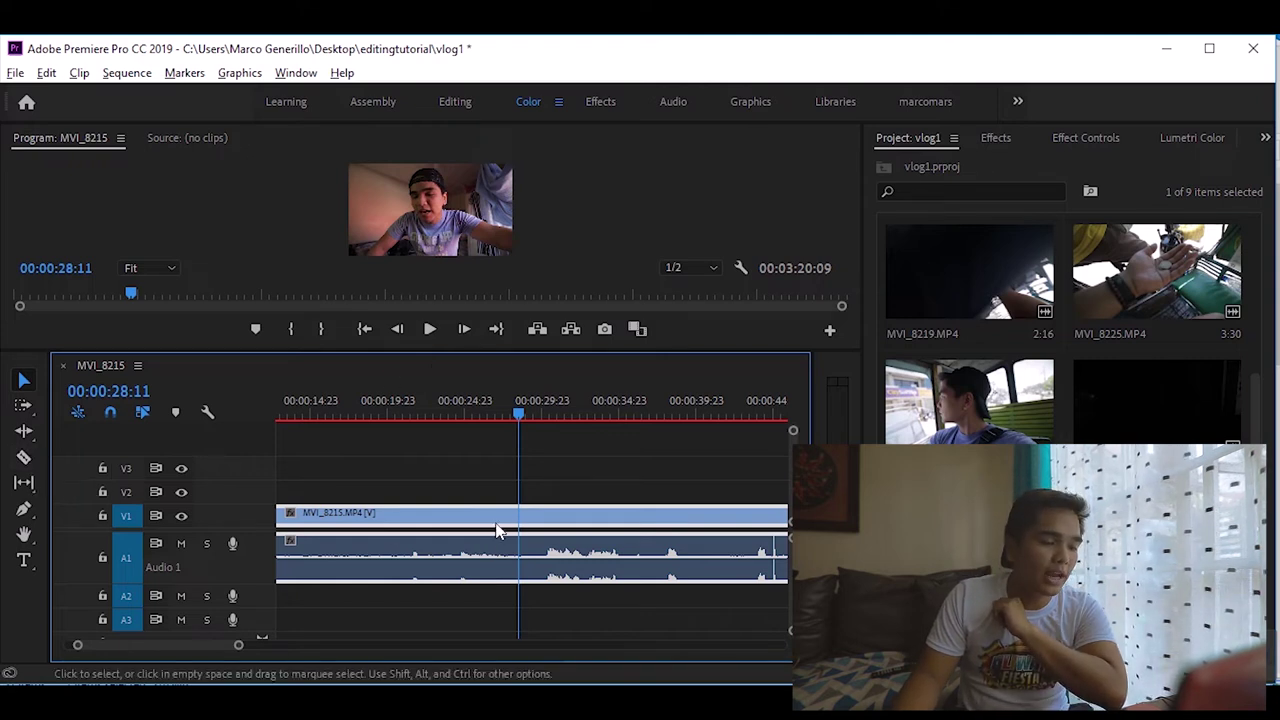
# Step: Scrub the playhead on the ruler back to around 00:00:28:12
pyautogui.moveTo(478, 410); pyautogui.dragTo(517, 416)
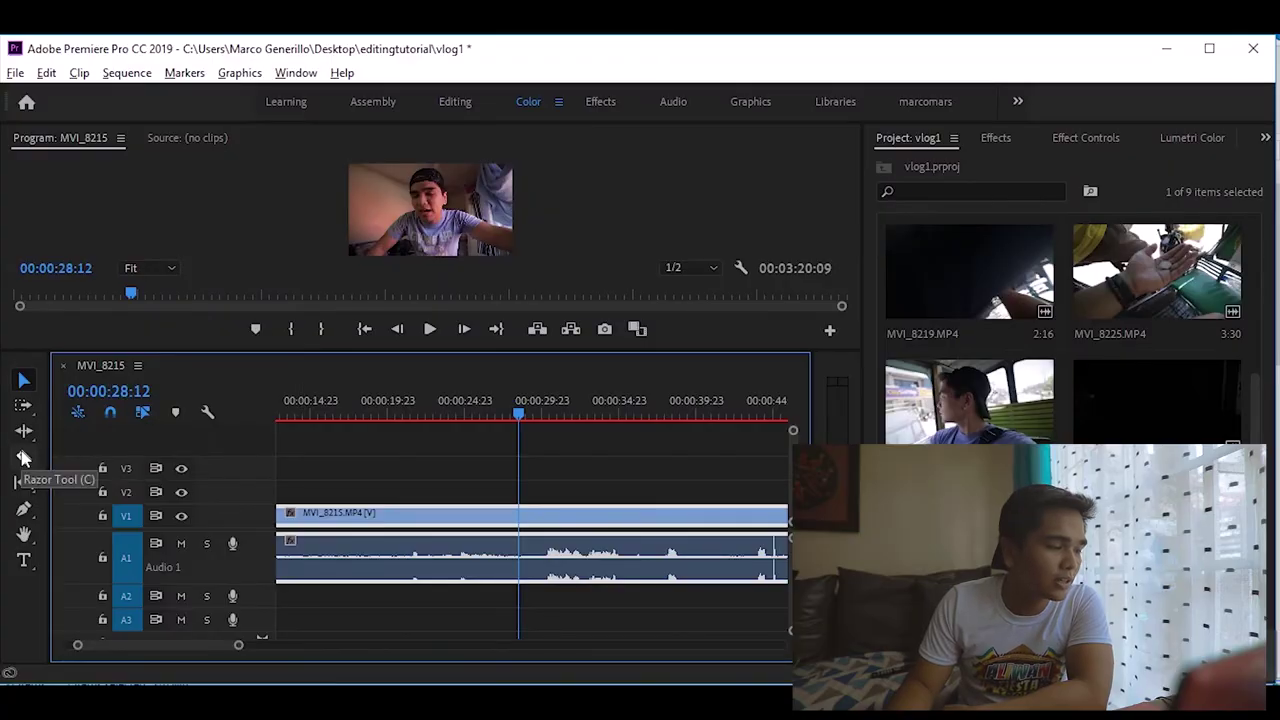
# Step: Switch to the Razor tool and play ahead to find where speech stops
pyautogui.click(24, 458)
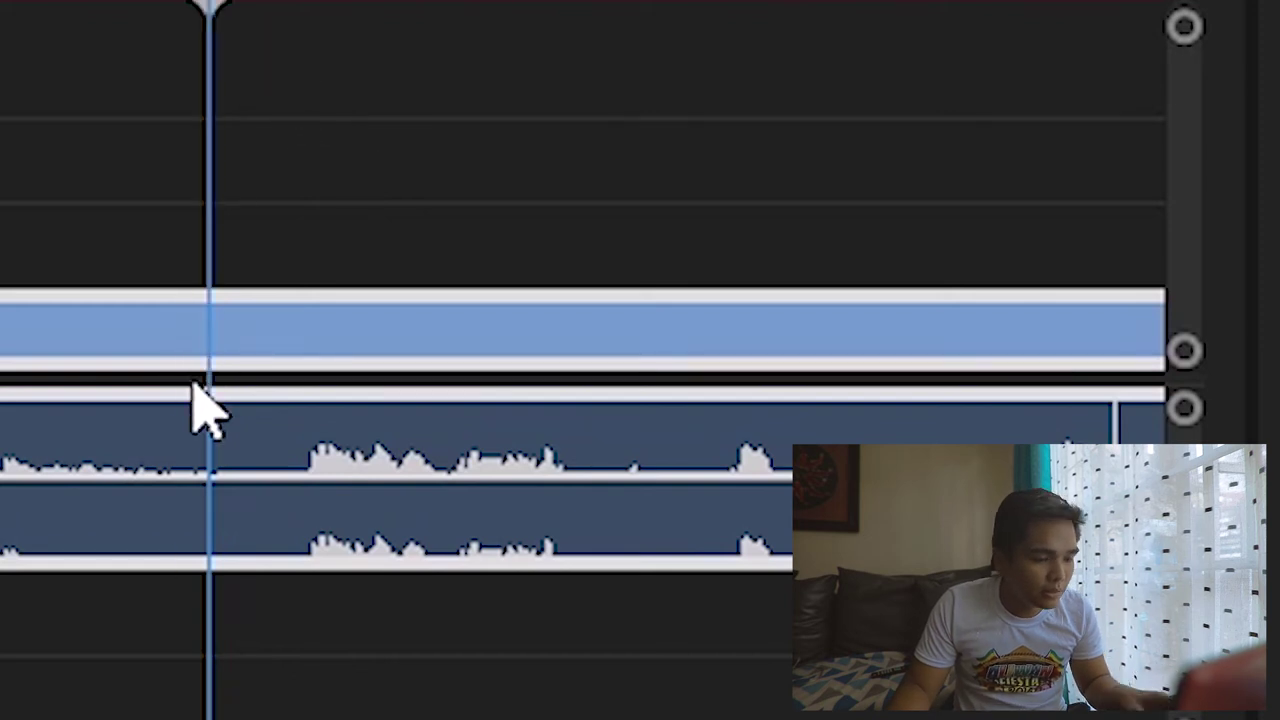
pyautogui.hotkey('ctrl', 'z')
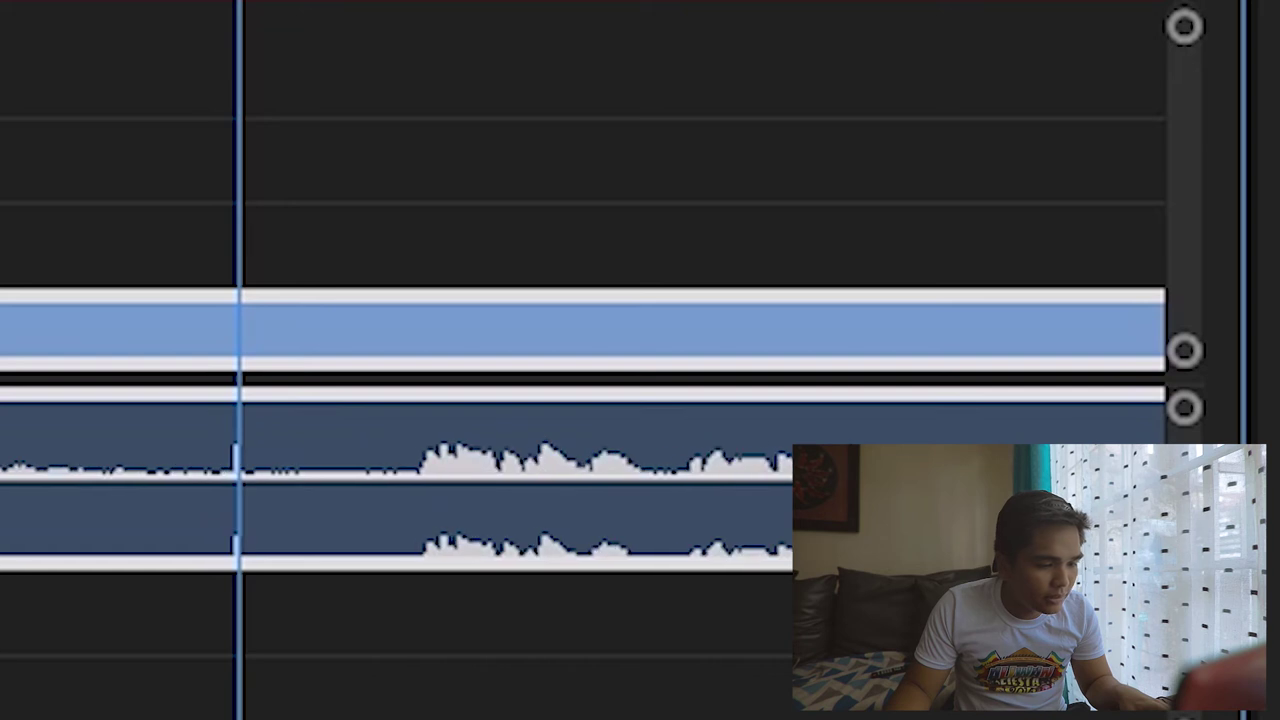
pyautogui.press('space')
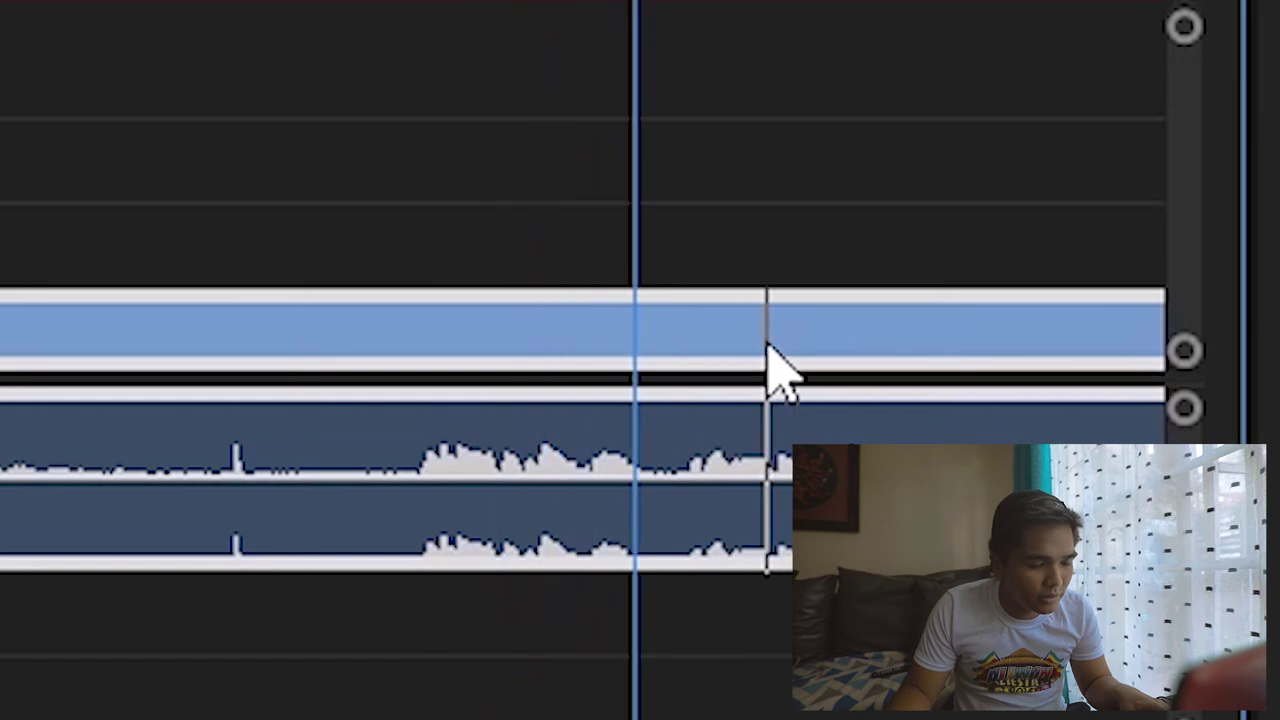
pyautogui.press('space')
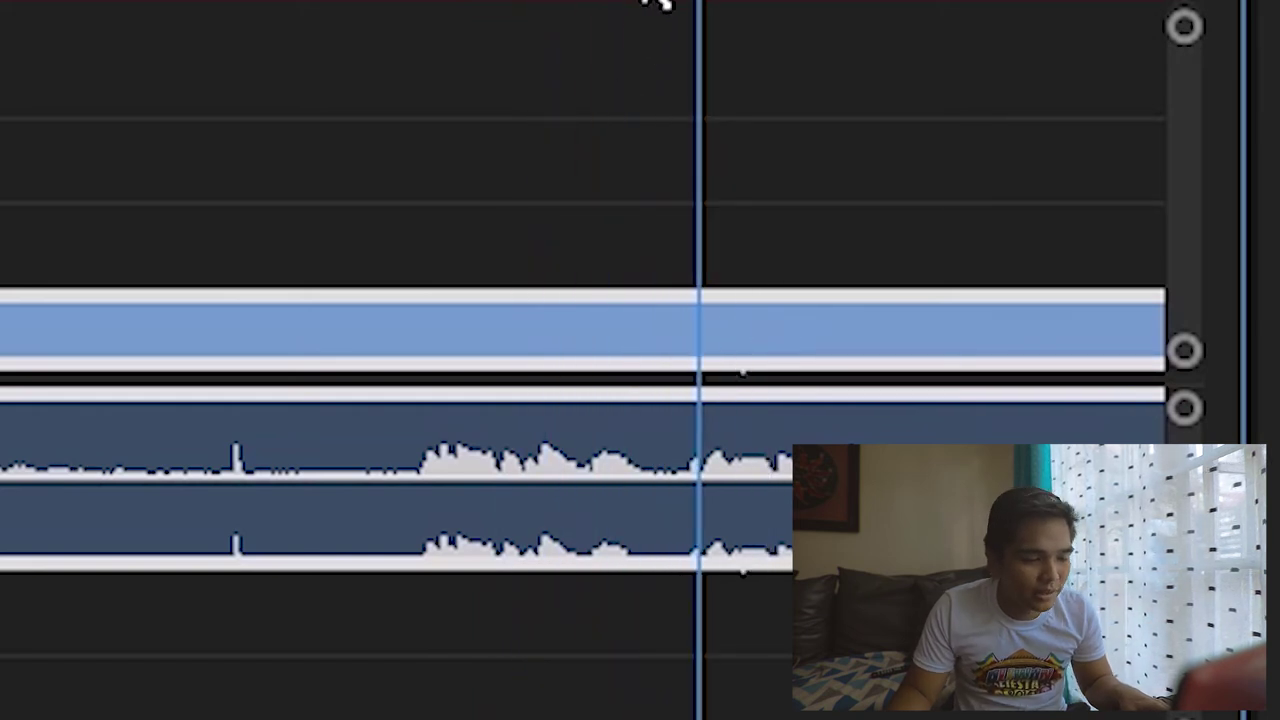
pyautogui.moveTo(640, 0); pyautogui.dragTo(637, 0)
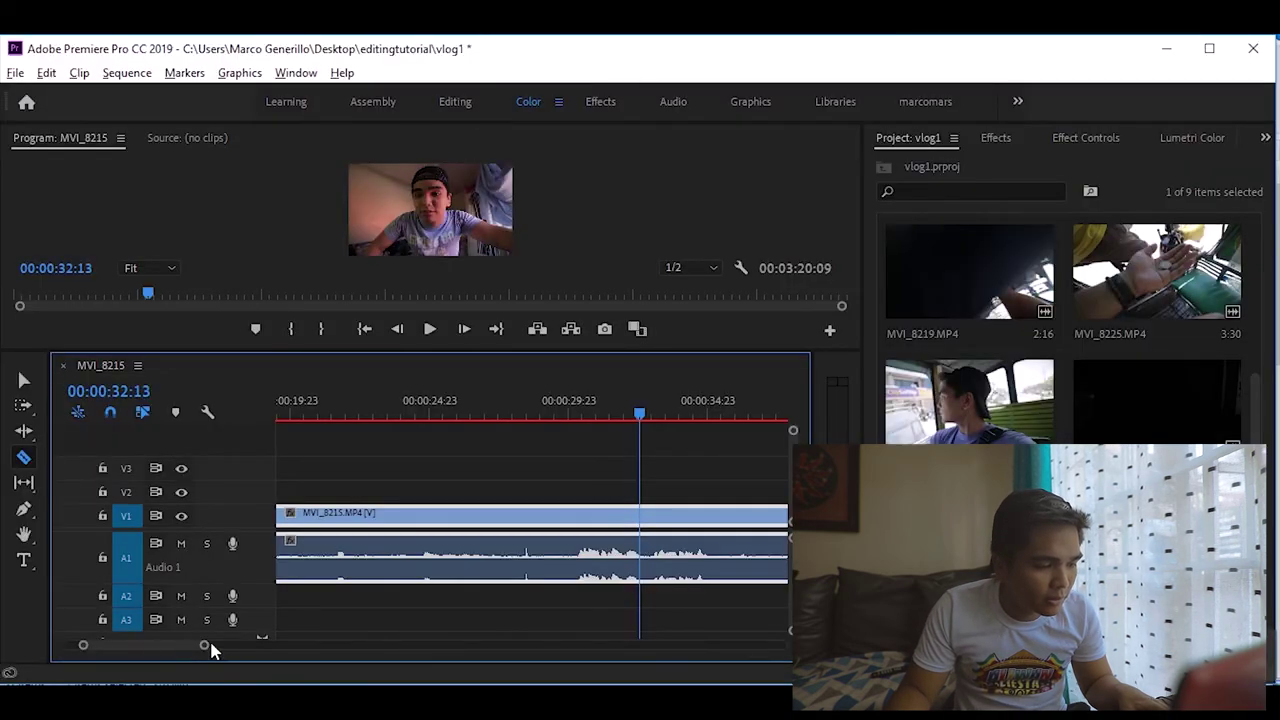
# Step: Split video and audio with Ctrl+K at the playhead and again just after 32:22
pyautogui.moveTo(202, 645); pyautogui.dragTo(175, 646)
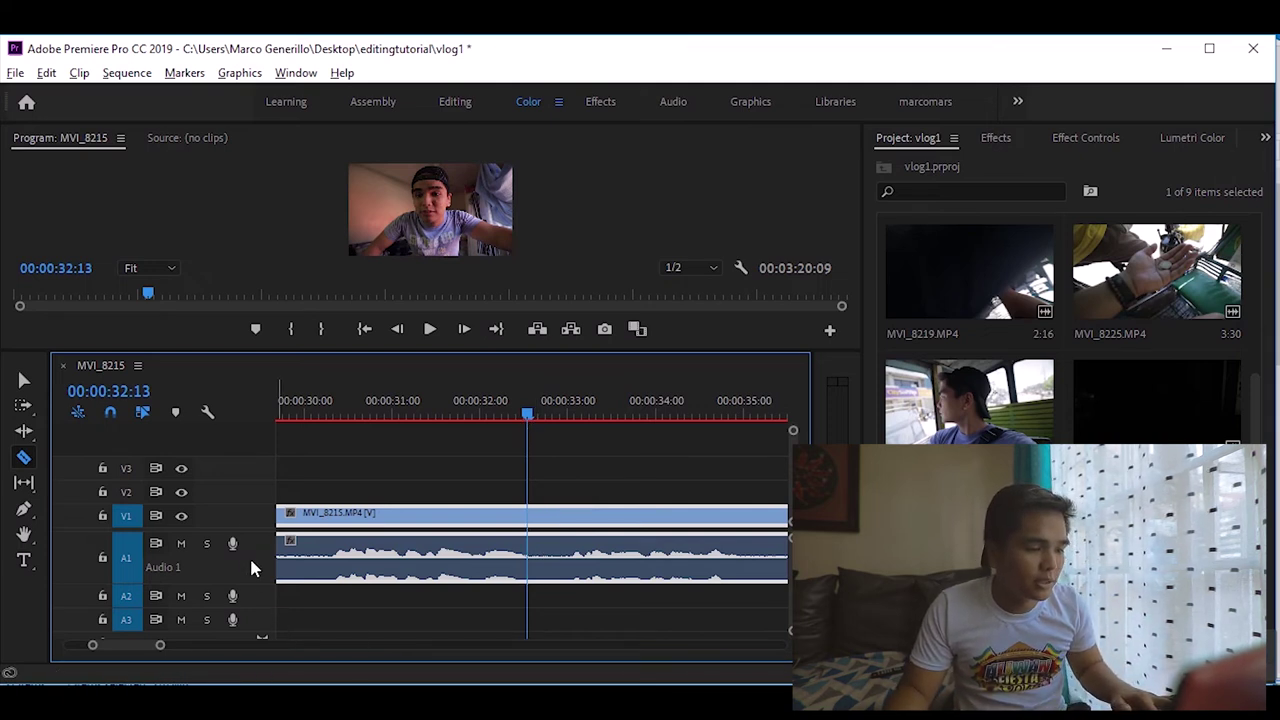
pyautogui.keyDown('alt'); pyautogui.scroll(1, 251, 568); pyautogui.keyUp('alt')
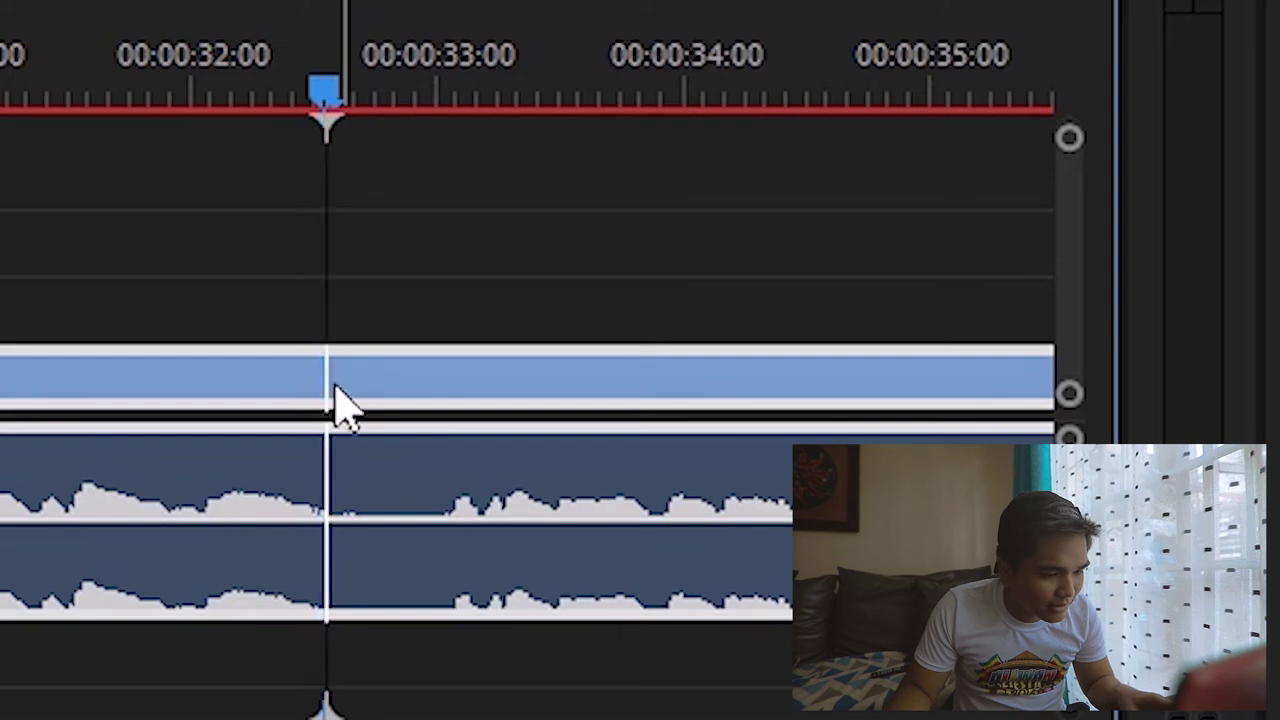
pyautogui.hotkey('ctrl', 'k')
pyautogui.moveTo(229, 65); pyautogui.dragTo(432, 365)
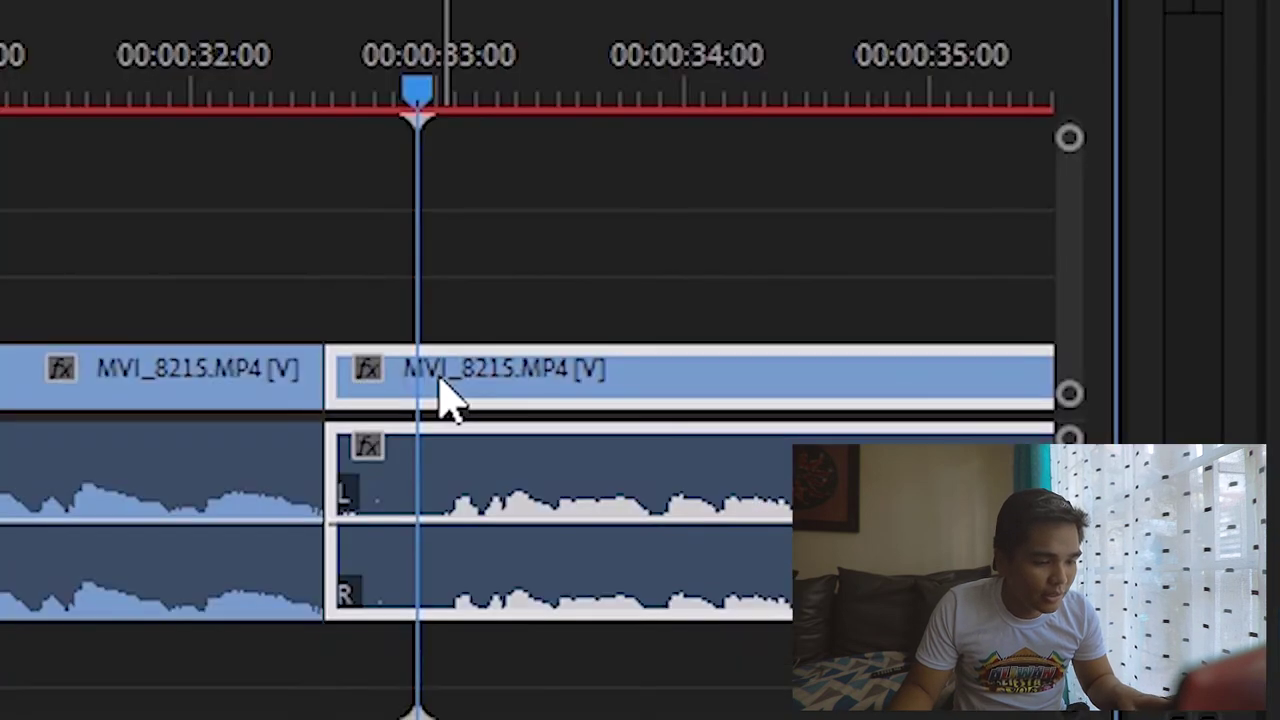
pyautogui.click(440, 382)
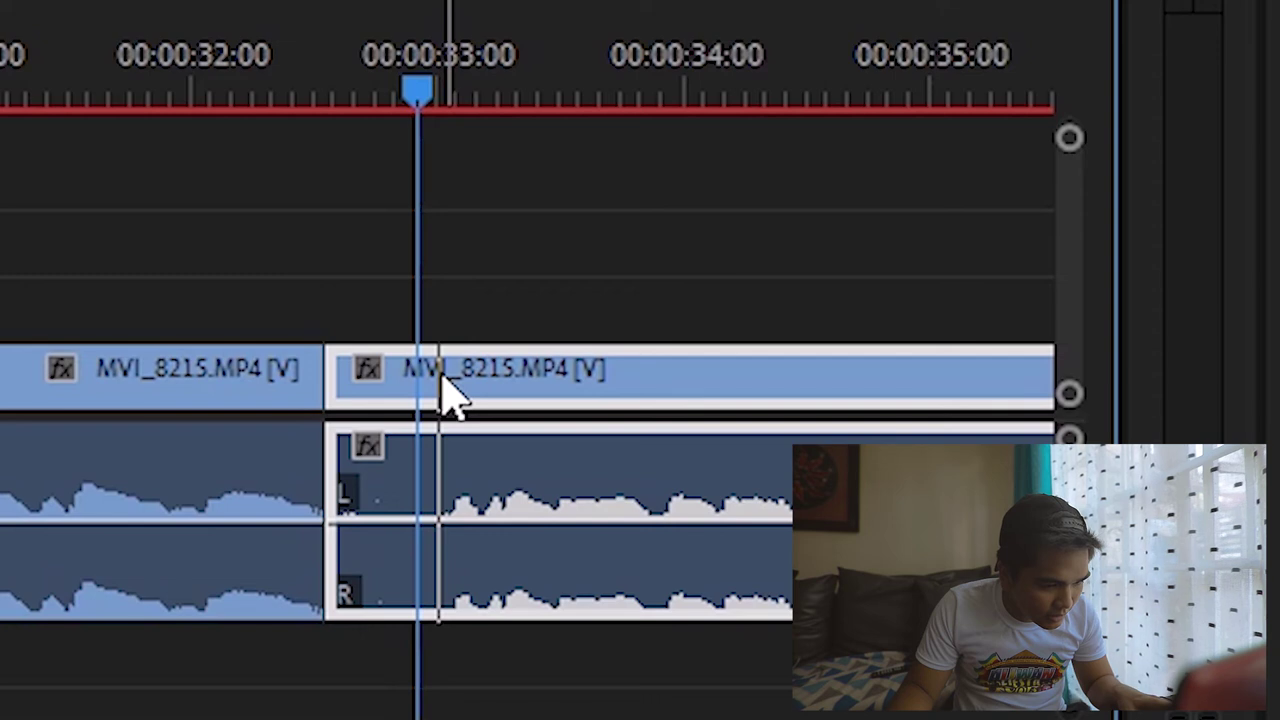
pyautogui.click(440, 386)
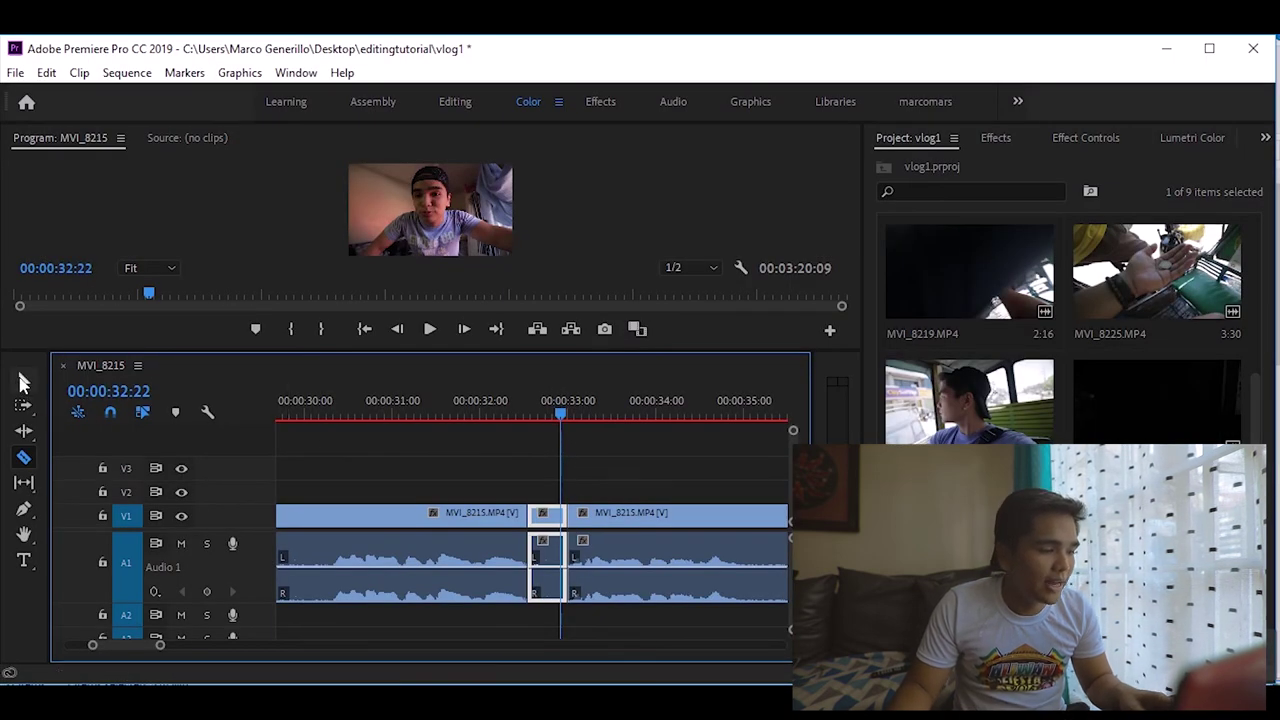
# Step: With the Selection tool, ripple delete the short dead-air clip at 00:00:32:14
pyautogui.click(24, 381)
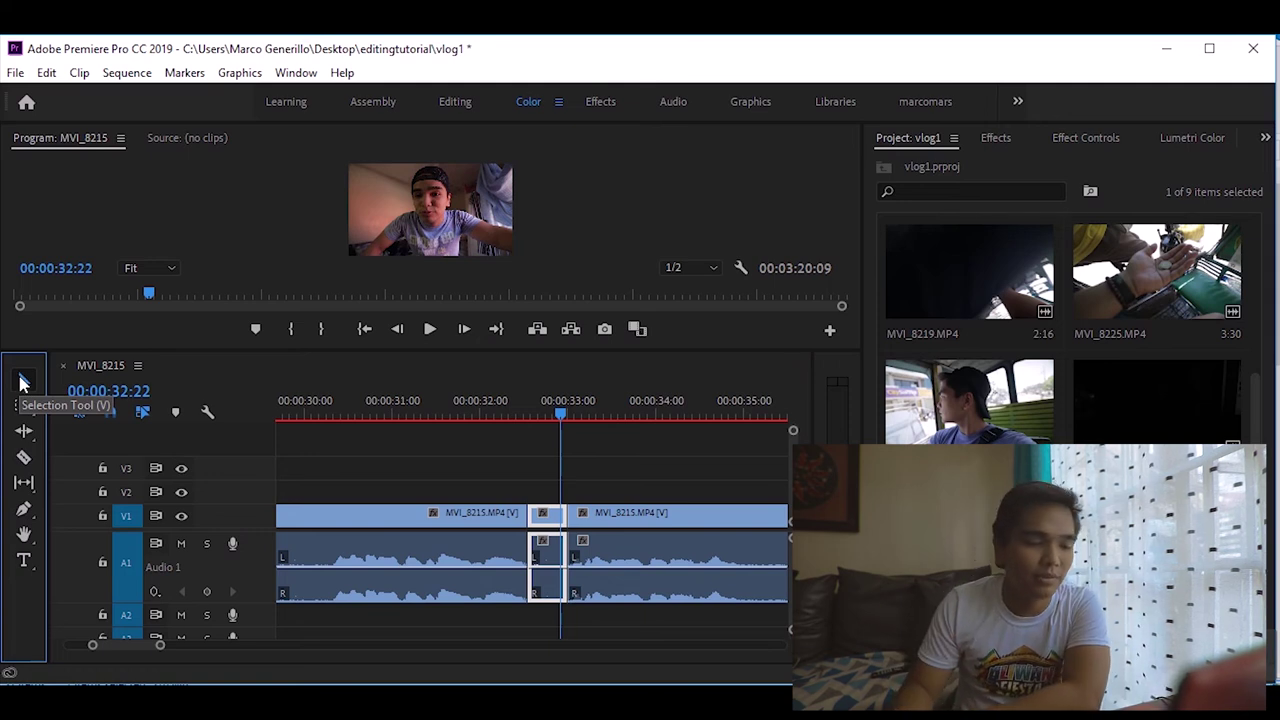
pyautogui.moveTo(563, 414); pyautogui.dragTo(490, 468)
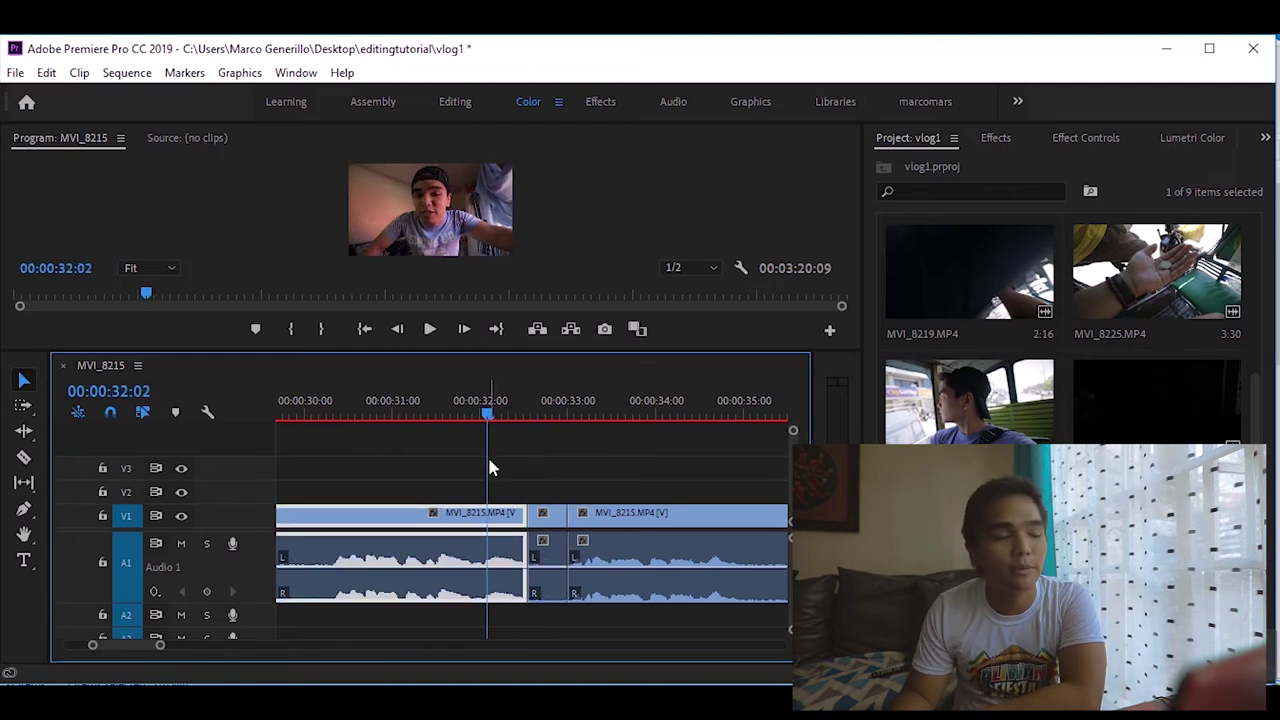
pyautogui.click(547, 514)
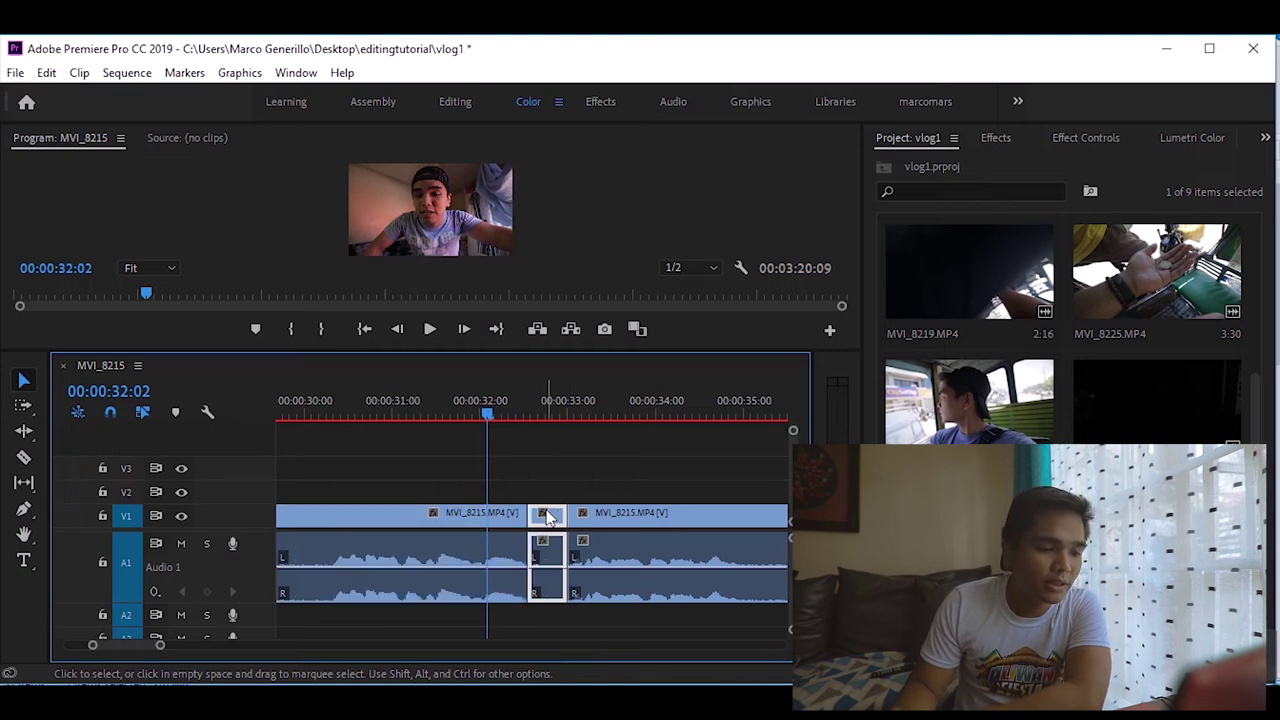
pyautogui.scroll(2, 546, 509)
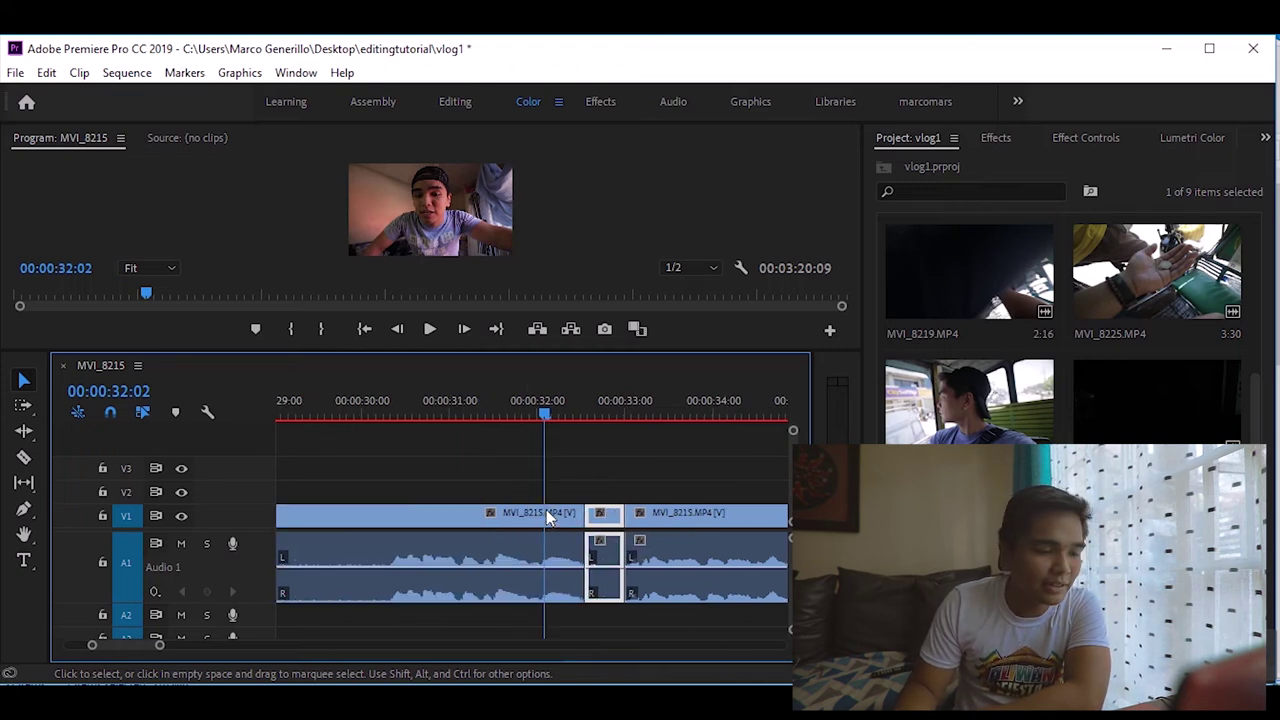
pyautogui.rightClick(603, 516)
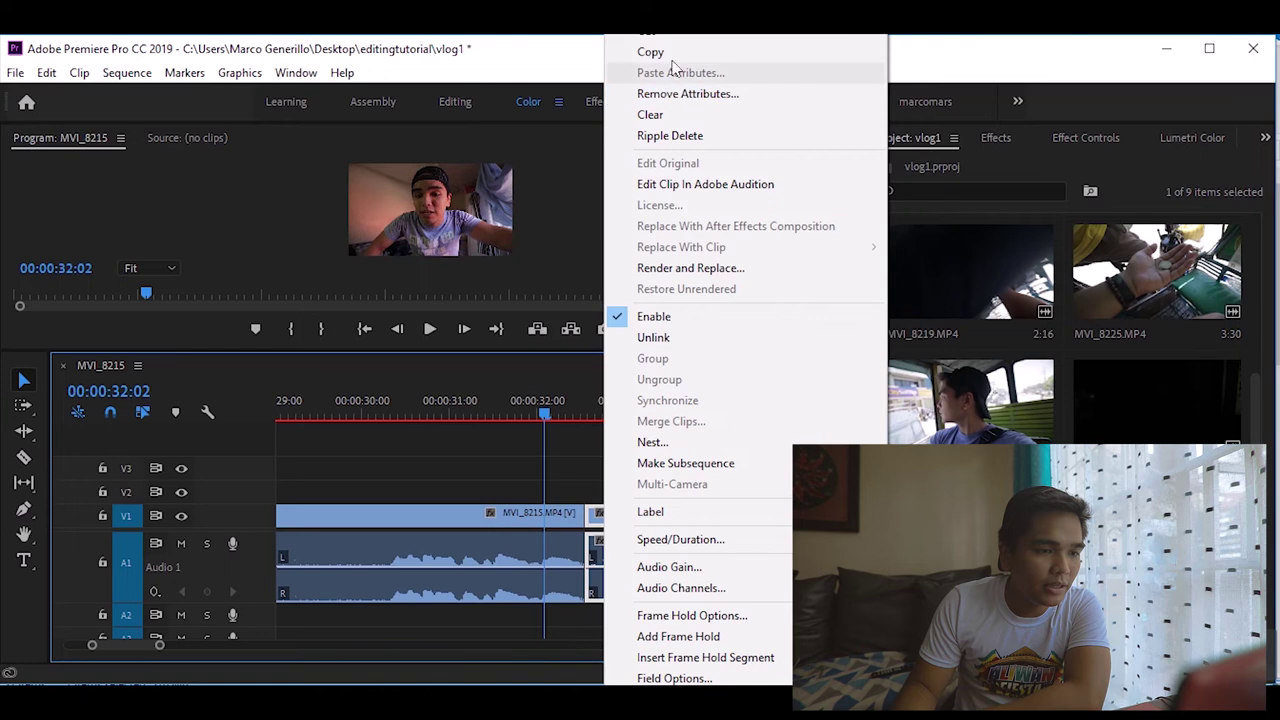
pyautogui.scroll(-2, 668, 115)
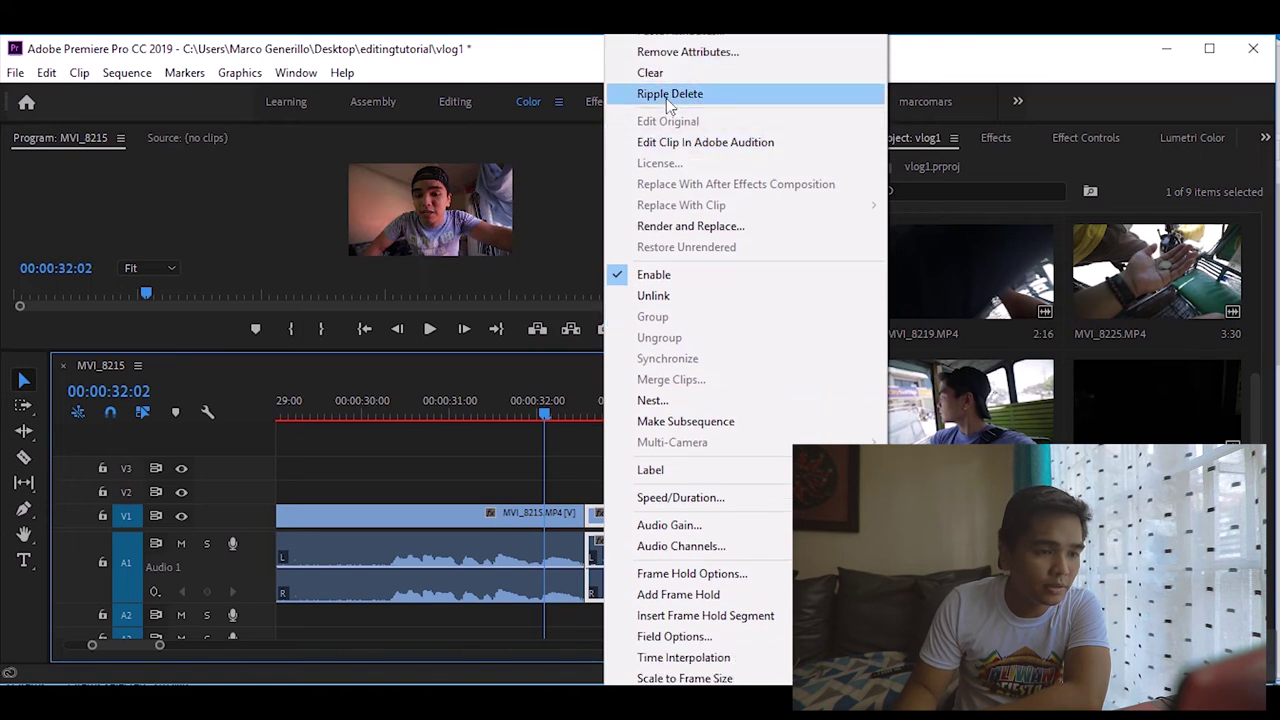
pyautogui.click(666, 98)
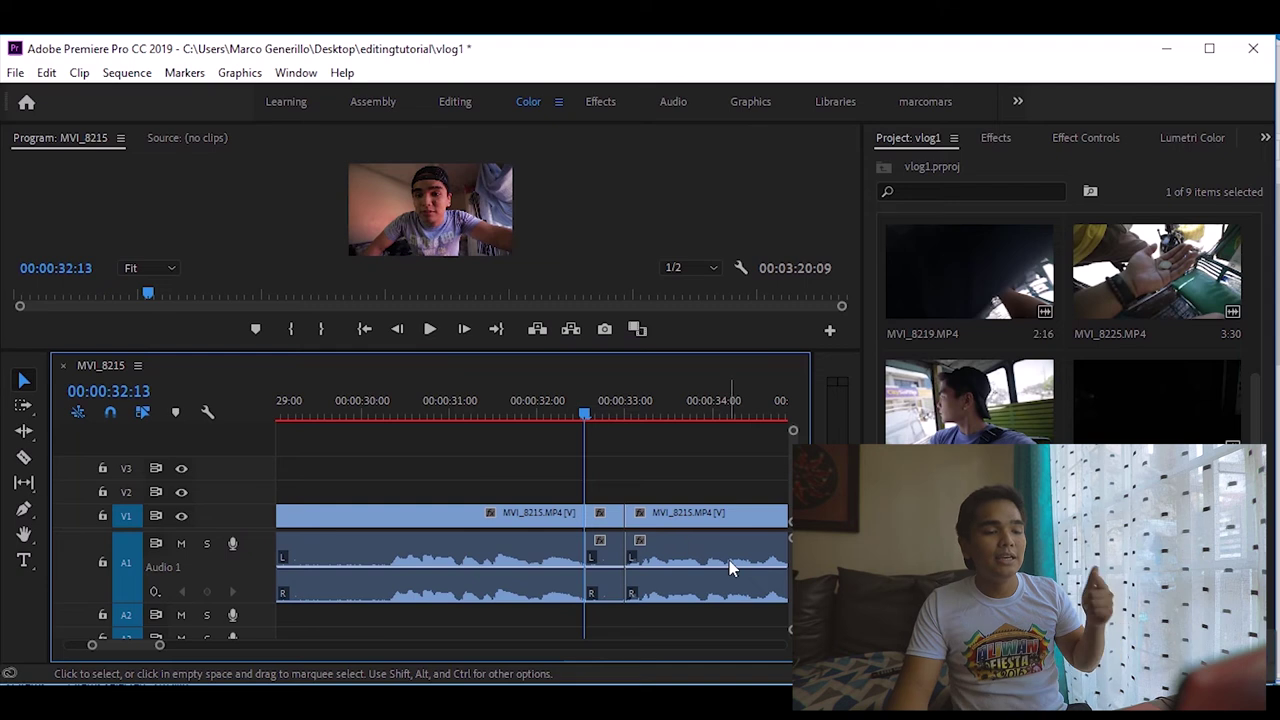
# Step: Delete the short pause piece and its gap, then replay the join
pyautogui.click(613, 522)
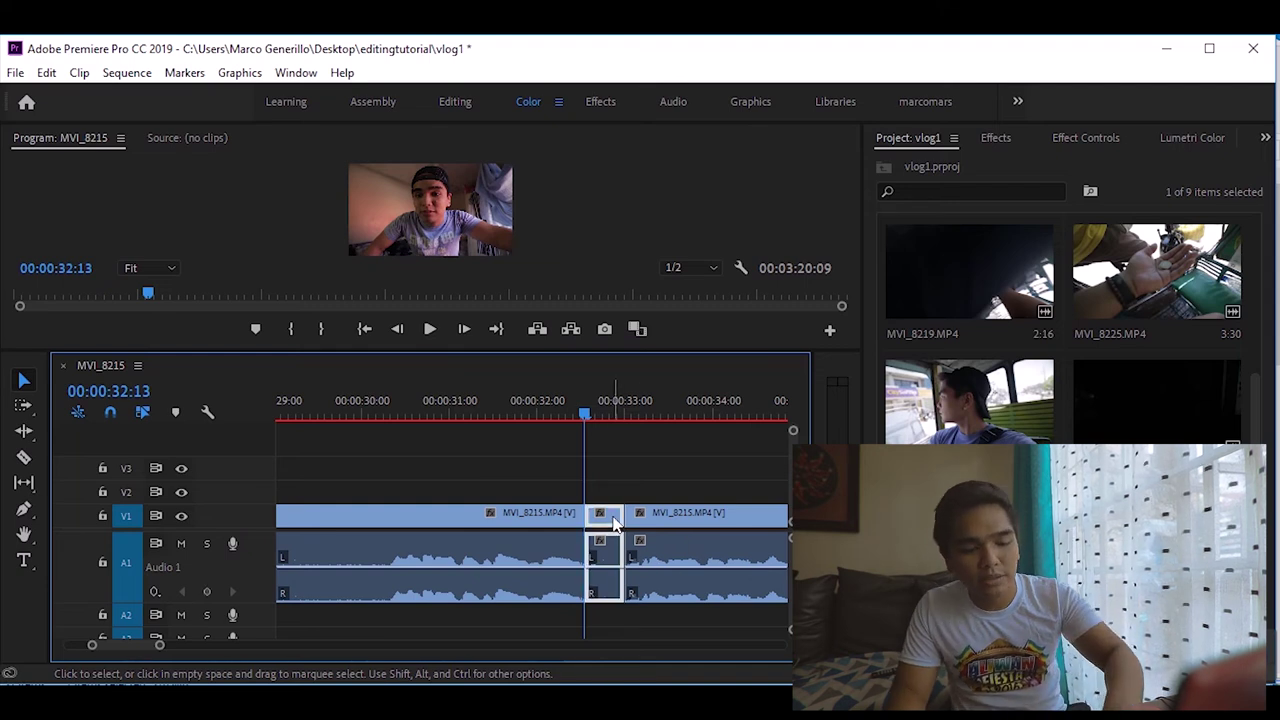
pyautogui.press('Delete')
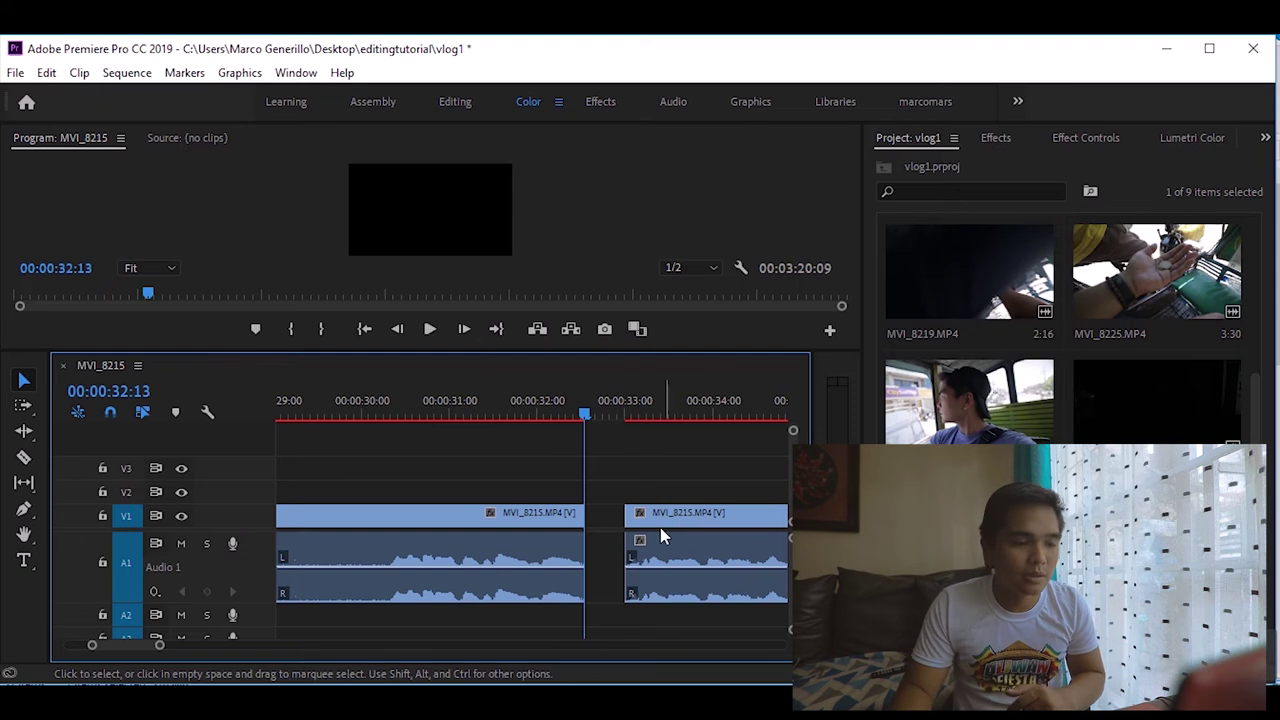
pyautogui.click(600, 512)
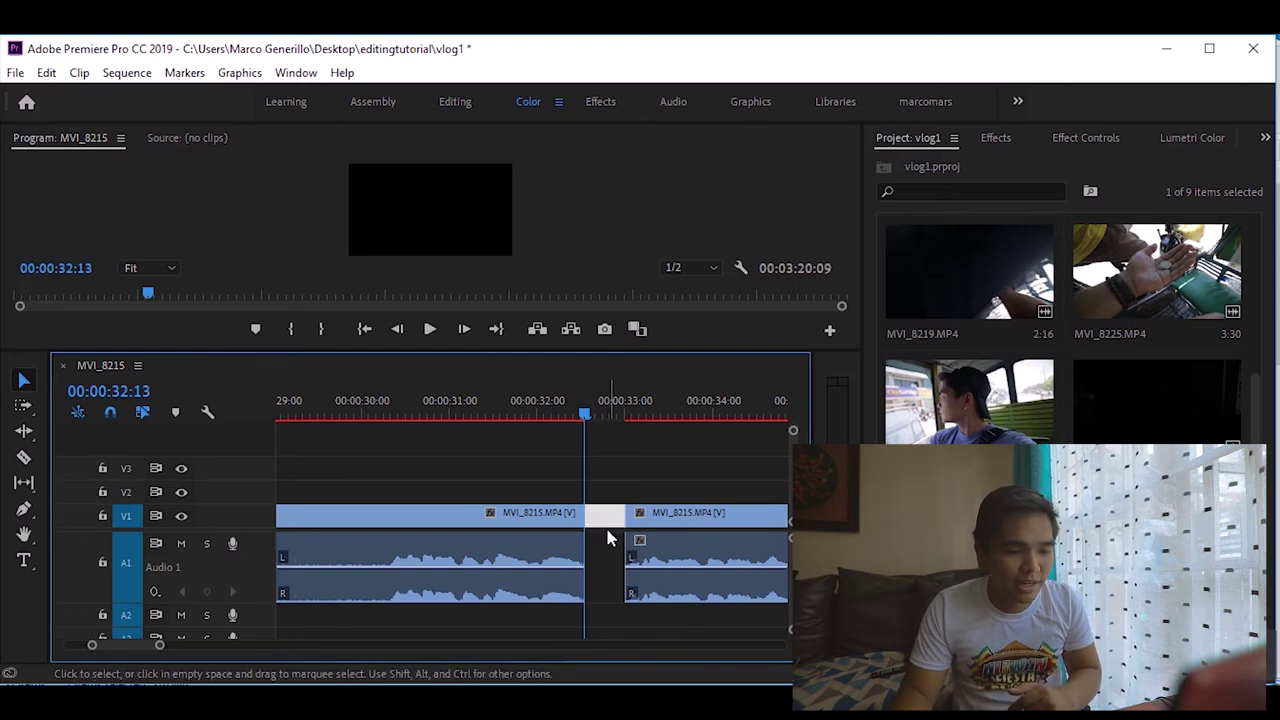
pyautogui.press('Delete')
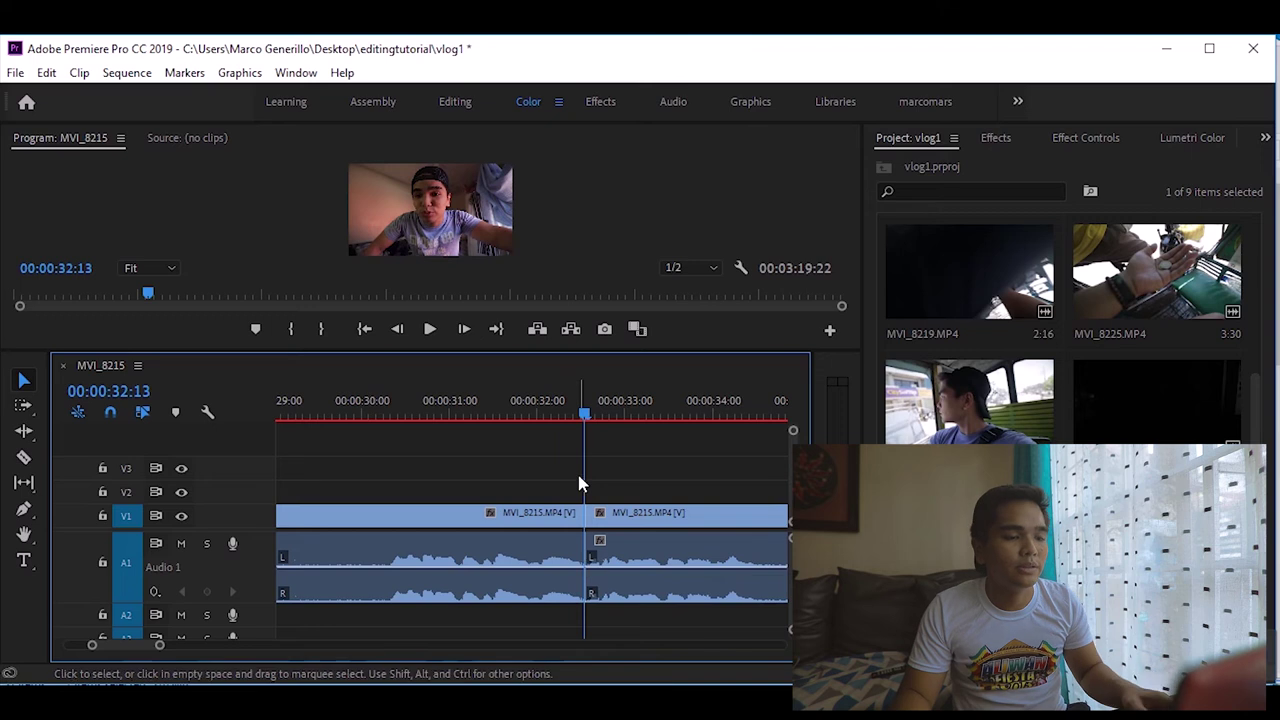
pyautogui.click(565, 417)
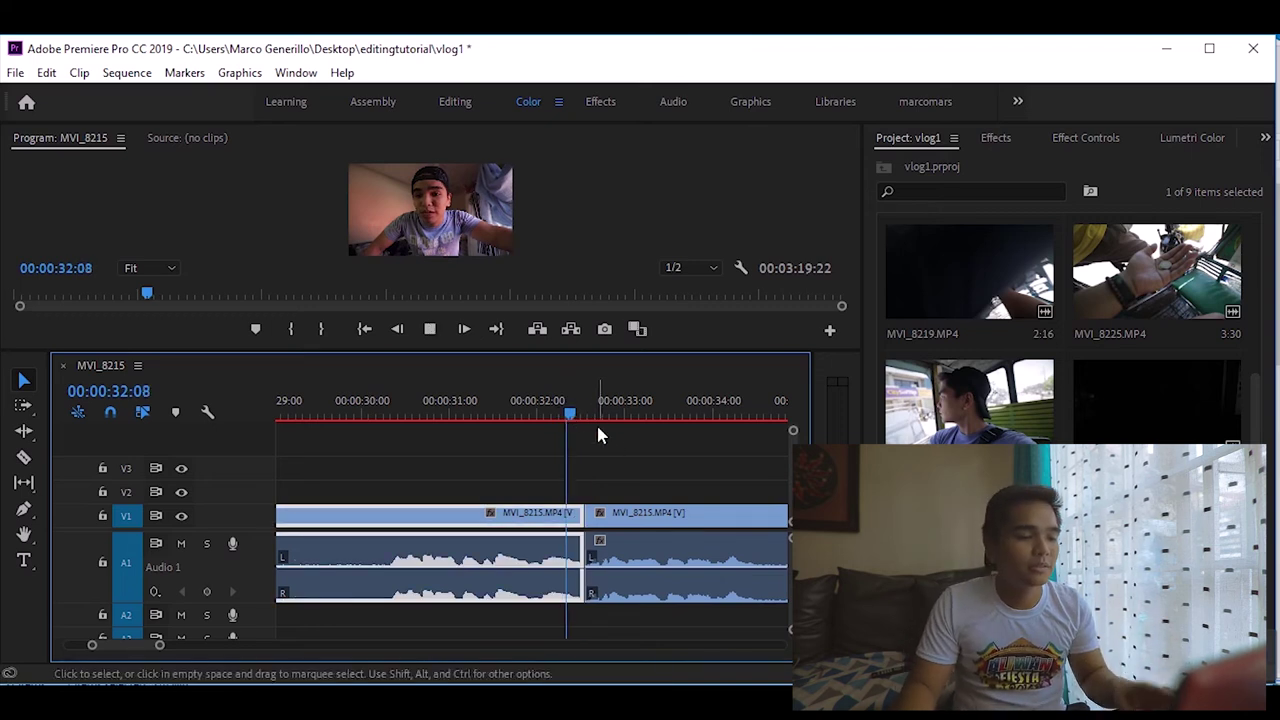
pyautogui.click(476, 410)
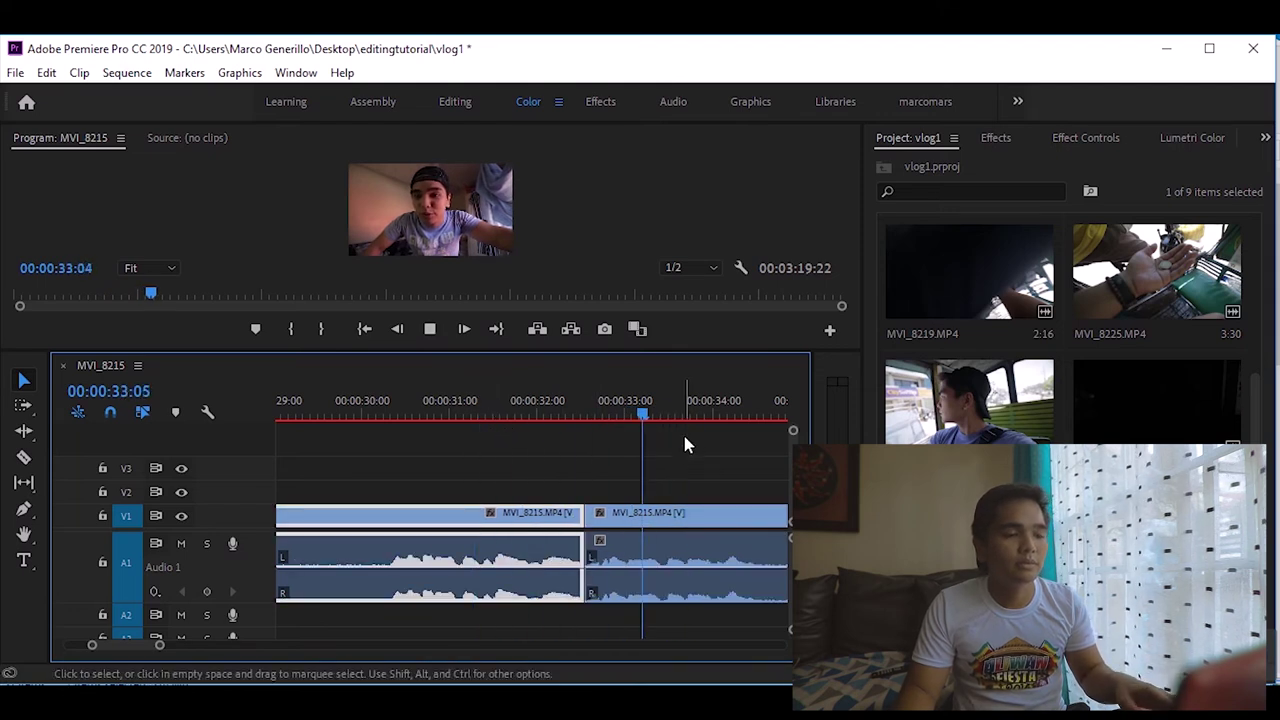
pyautogui.press('space')
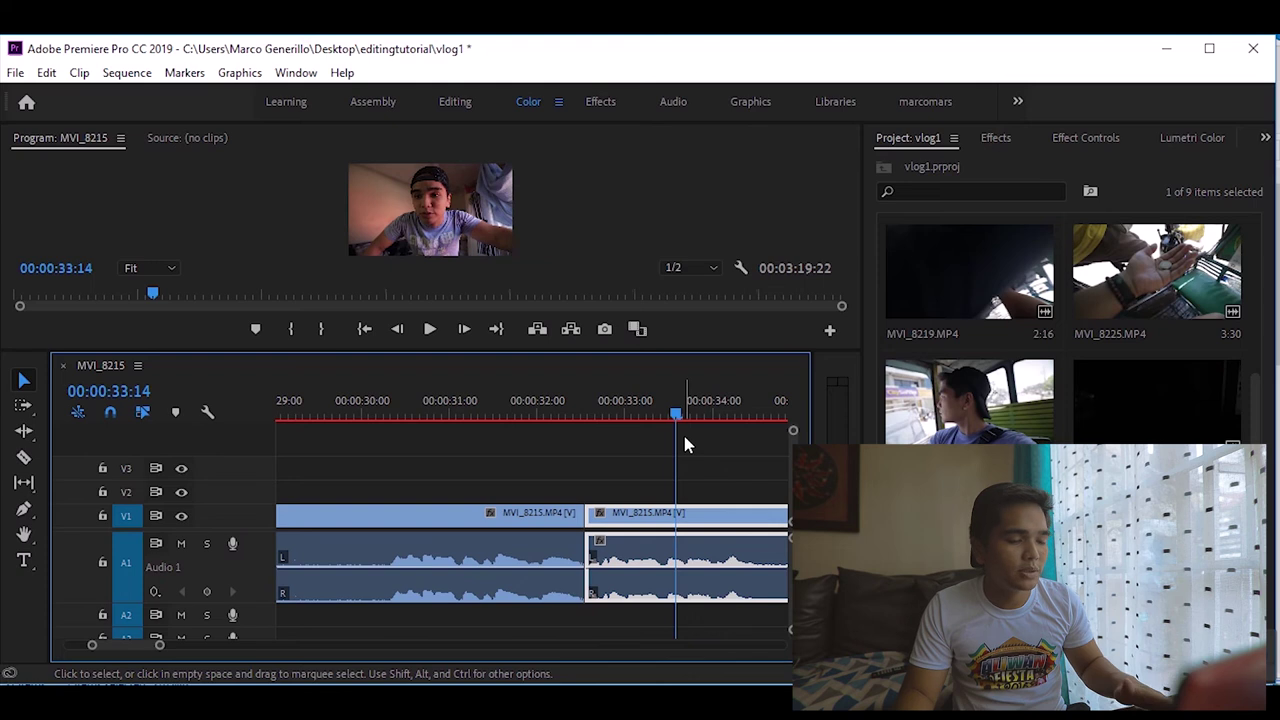
# Step: Undo the gap closing and cuts so MVI_8215 is whole again
pyautogui.hotkey('ctrl', 'shift', 'v')
pyautogui.hotkey('ctrl', 'z')
pyautogui.hotkey('ctrl', 'z')
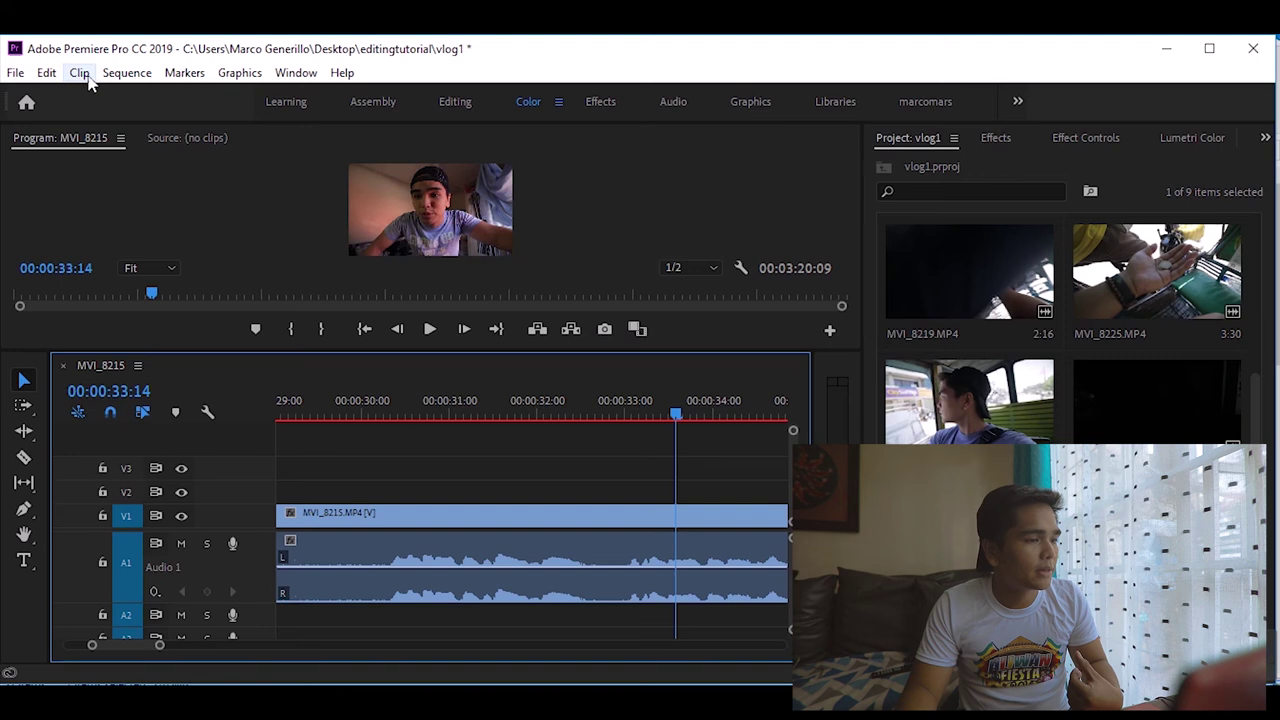
pyautogui.click(46, 74)
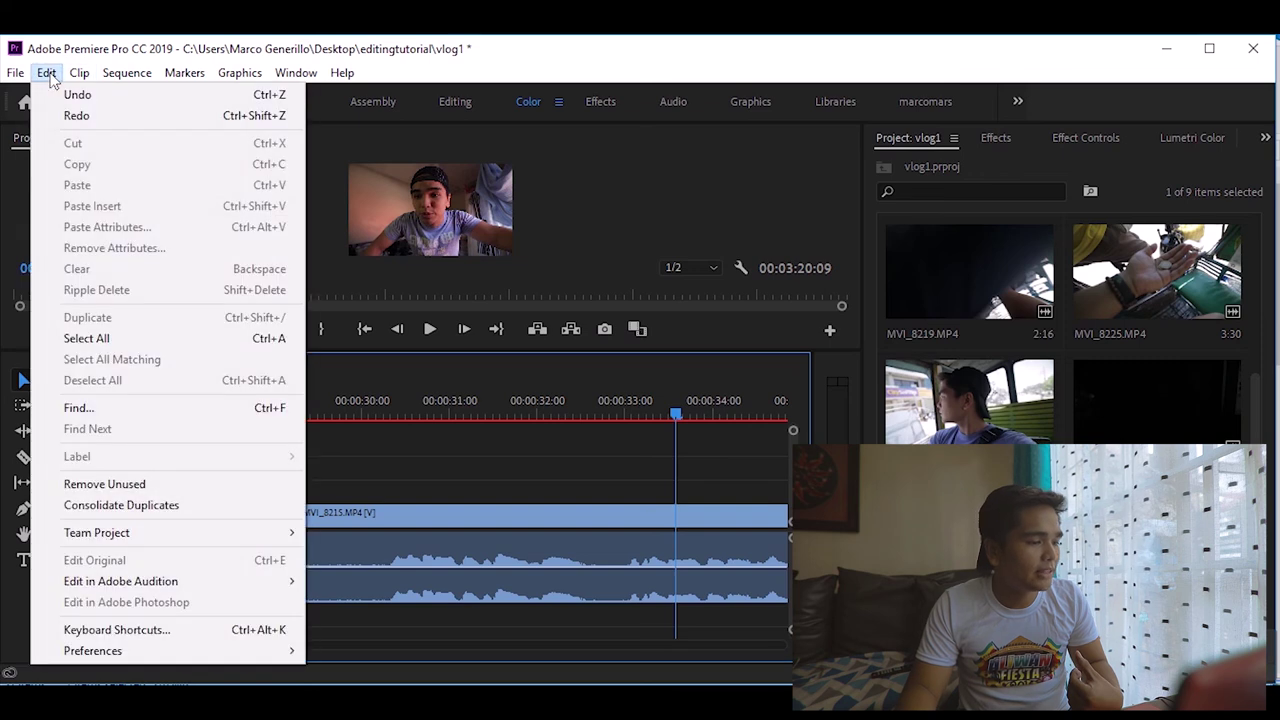
# Step: Bind Z to the Clear command alongside Delete and save it in the 'marco' preset
pyautogui.click(177, 630)
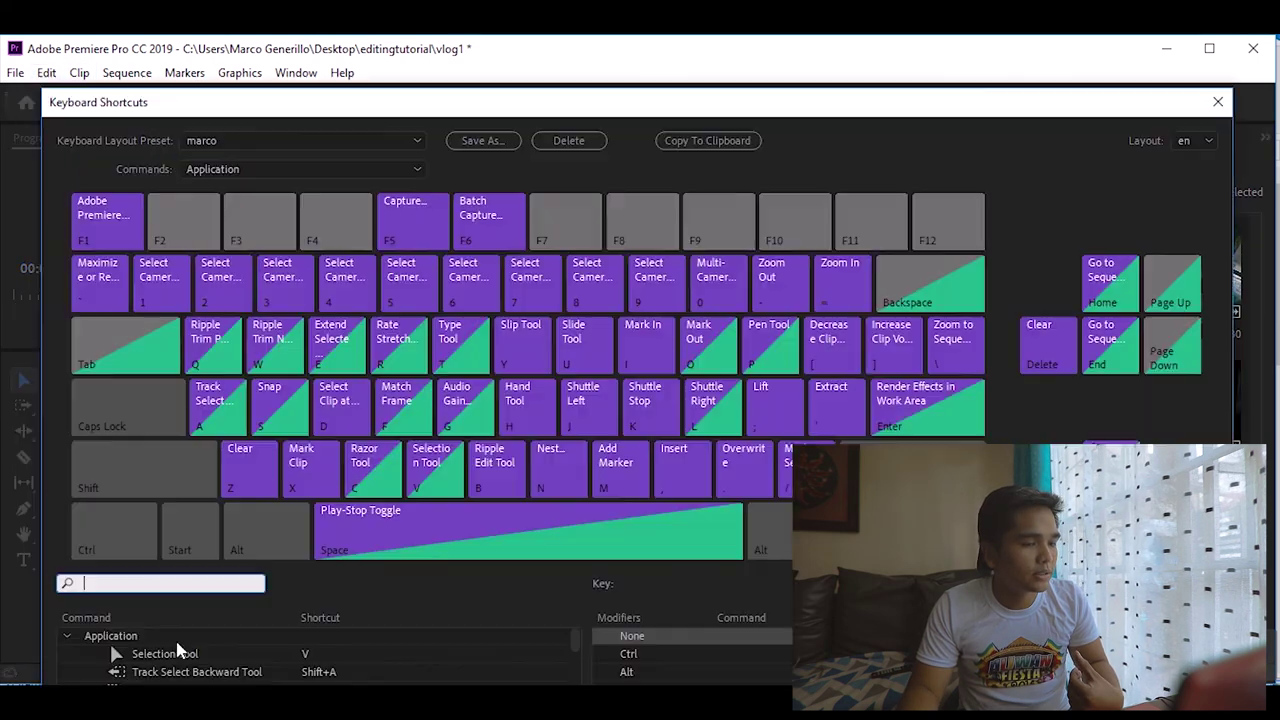
pyautogui.moveTo(397, 108); pyautogui.dragTo(451, 47)
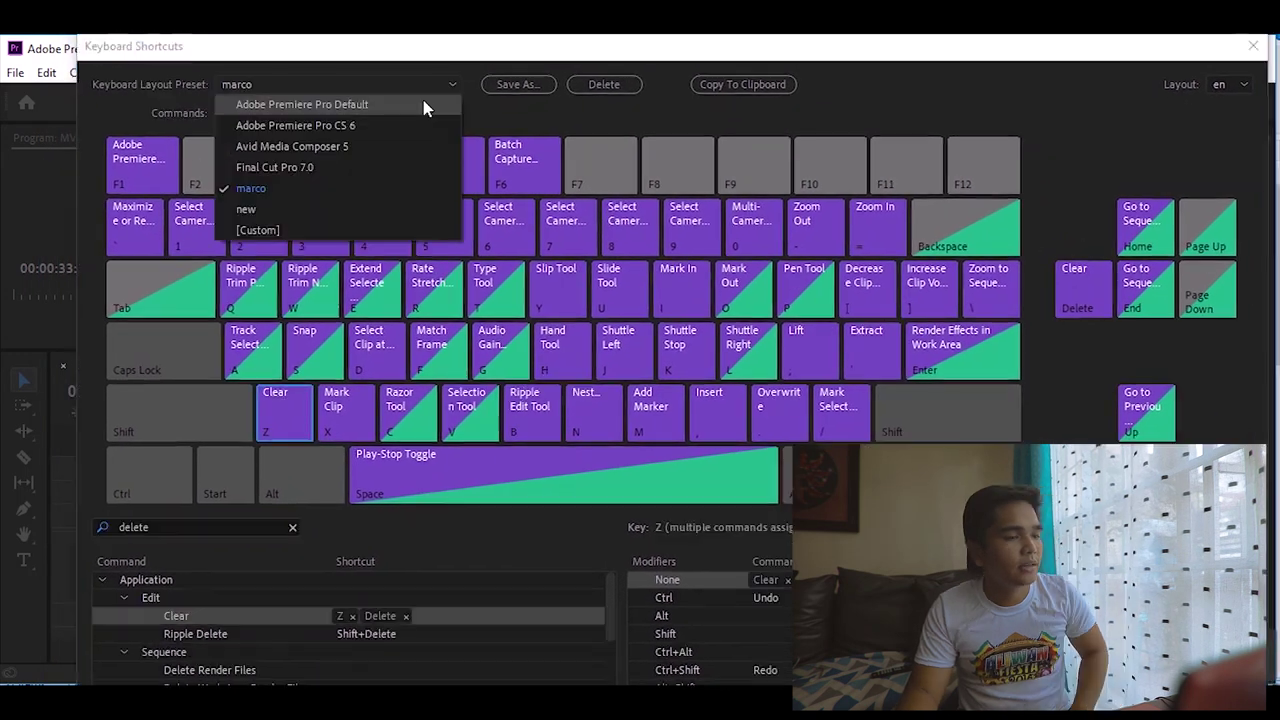
pyautogui.click(423, 103)
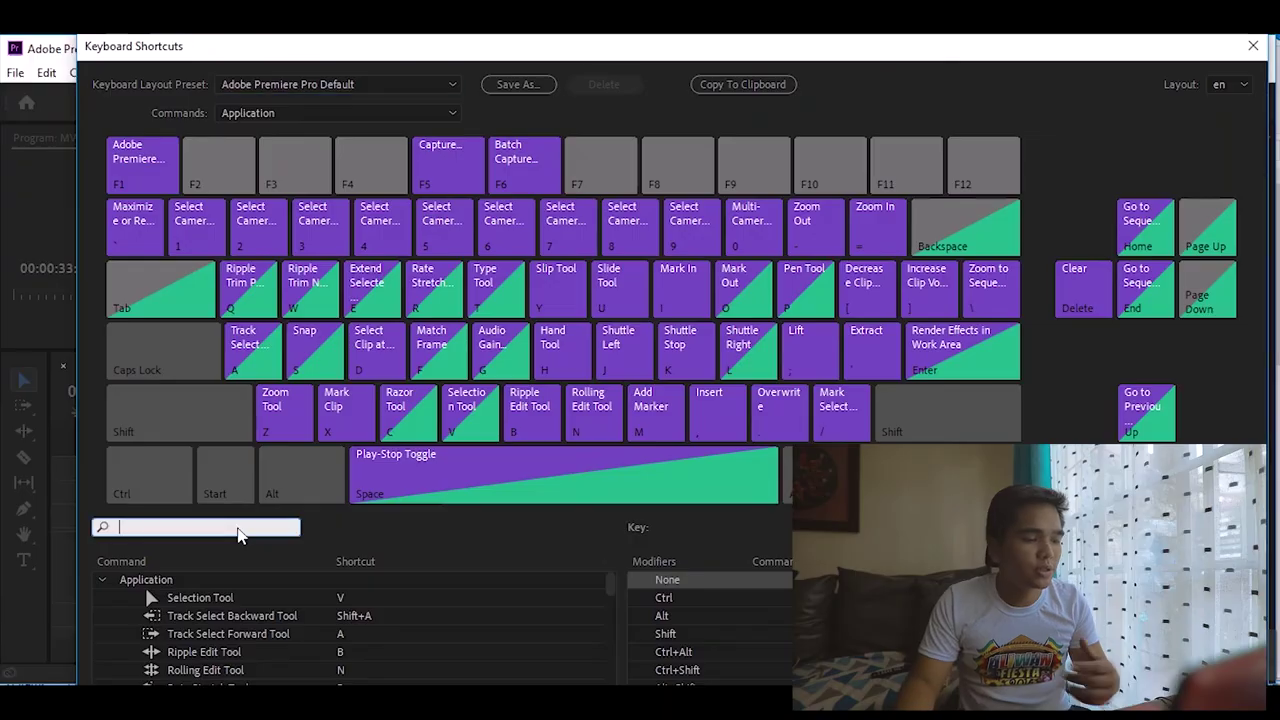
pyautogui.write('delete')
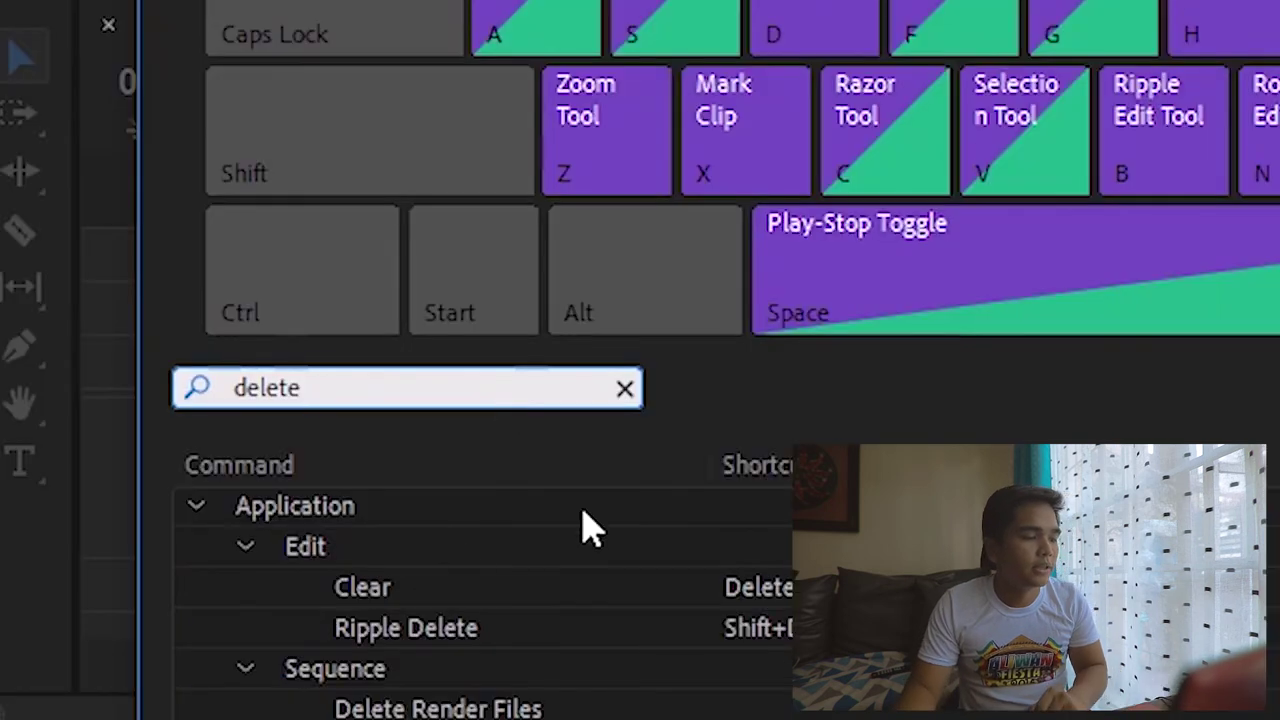
pyautogui.click(365, 588)
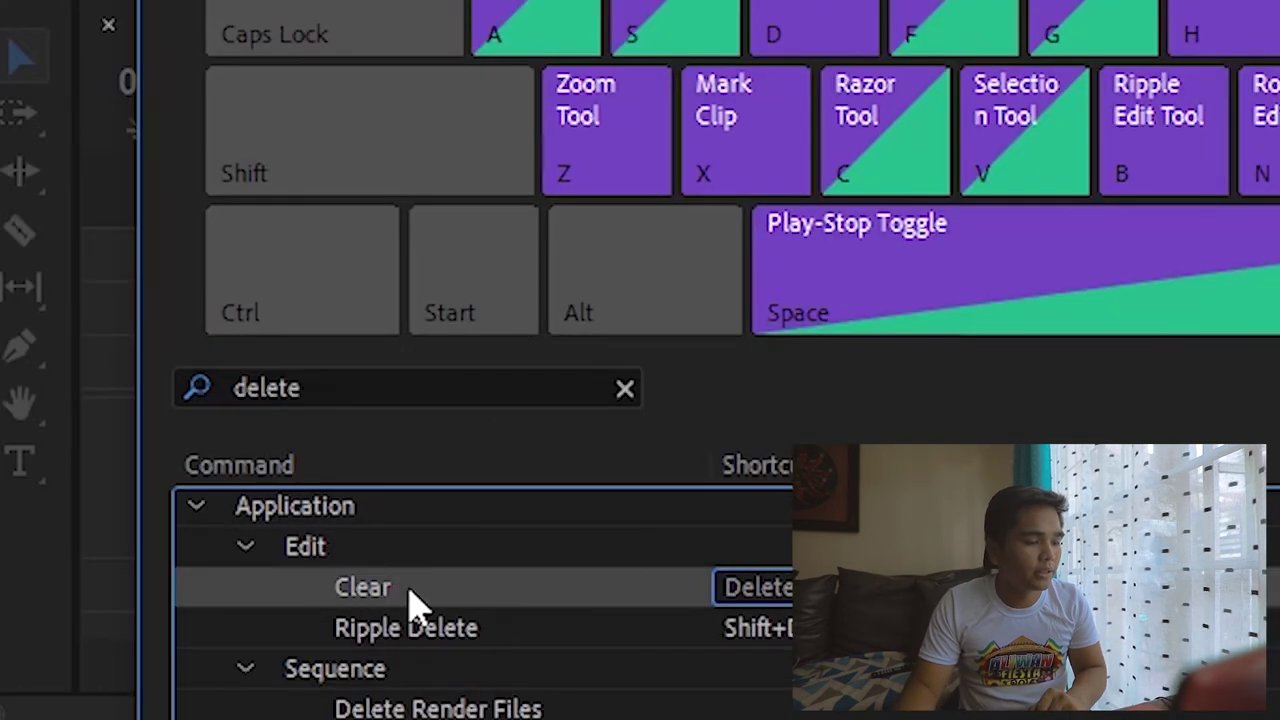
pyautogui.click(385, 600)
pyautogui.press('z')
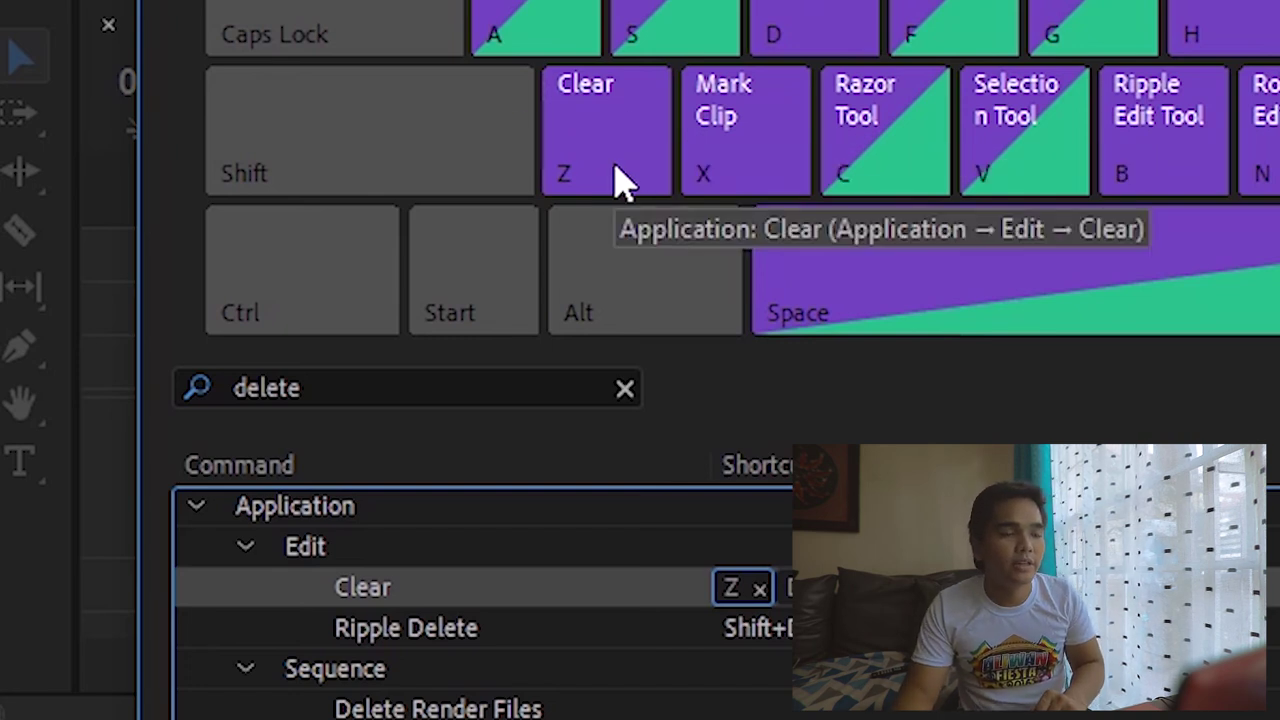
pyautogui.click(432, 84)
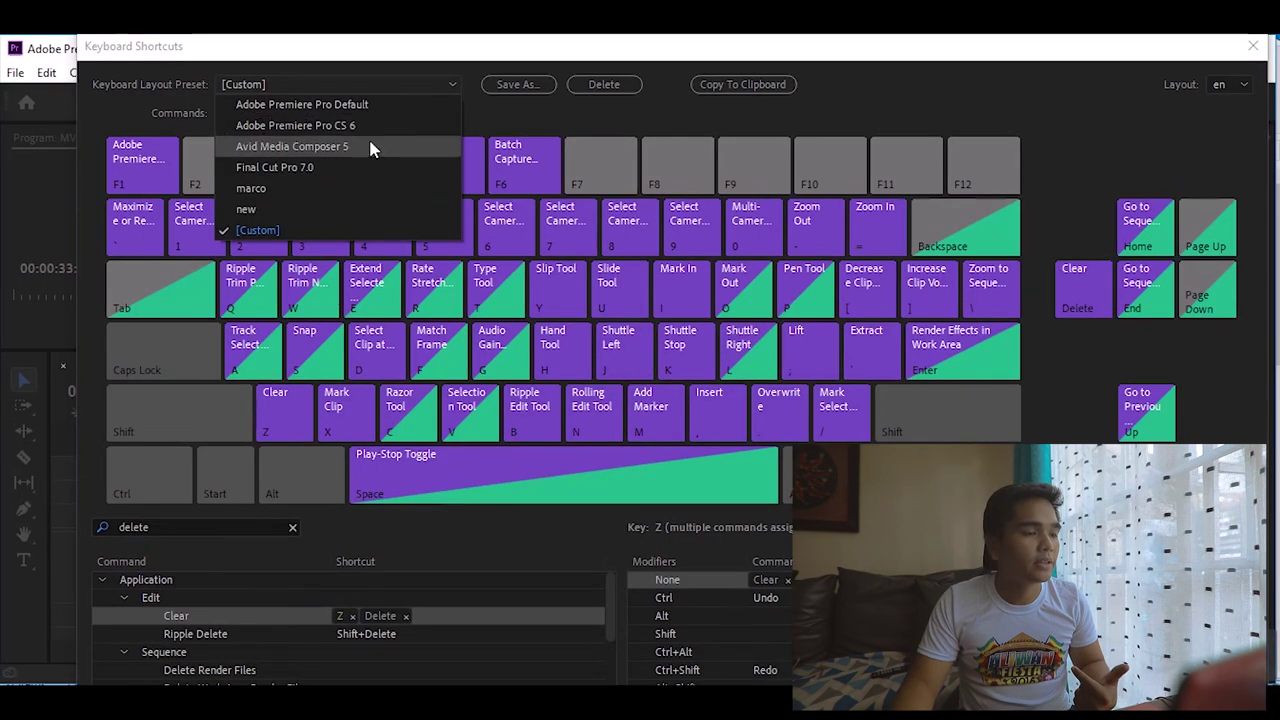
pyautogui.click(337, 187)
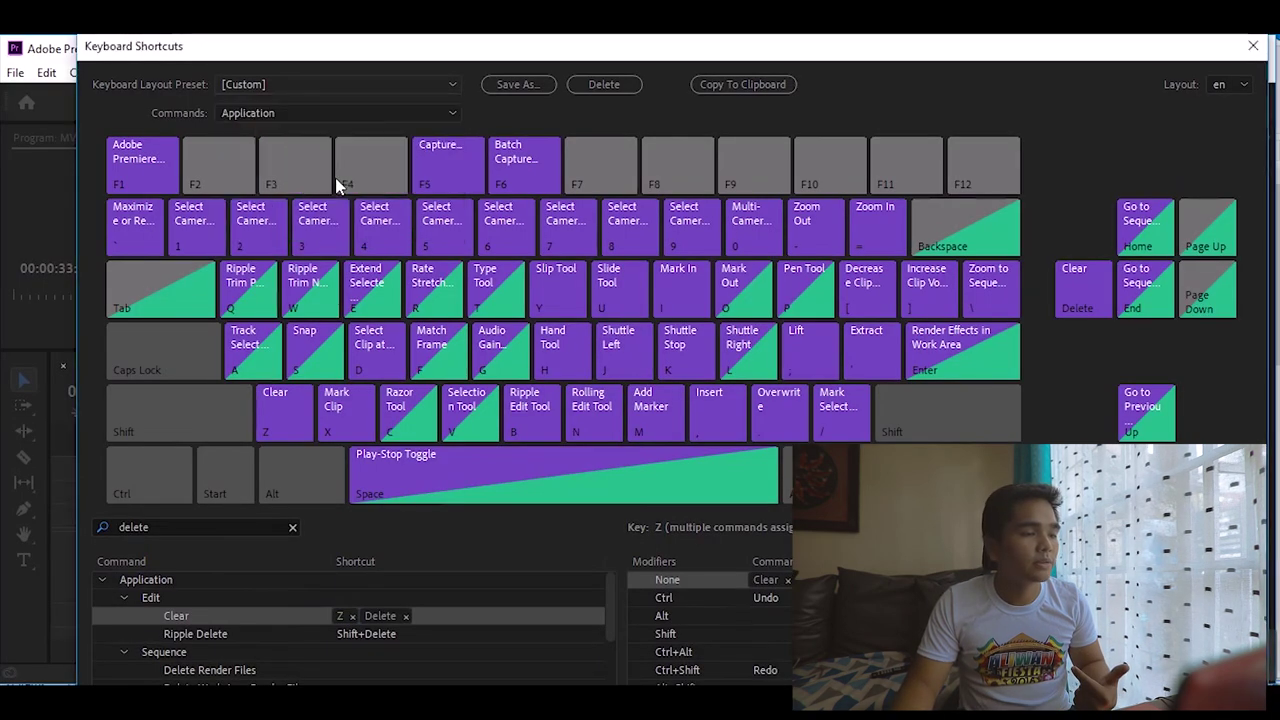
pyautogui.click(1252, 48)
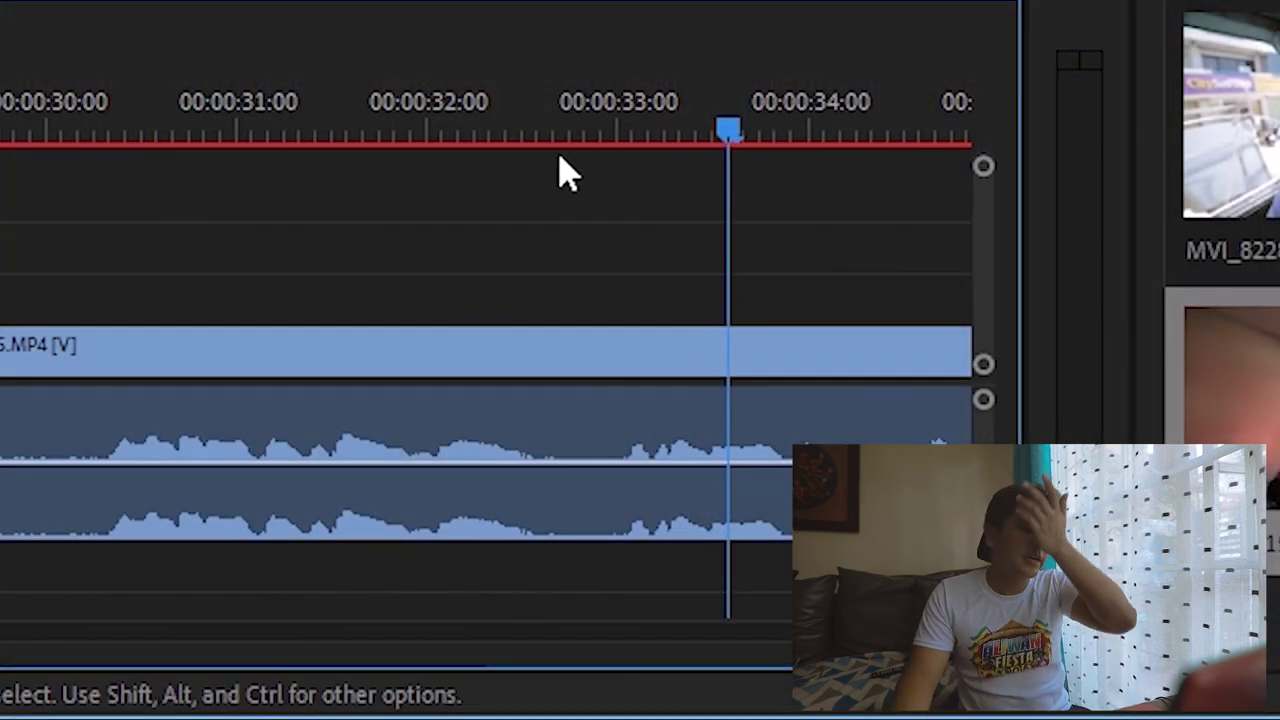
# Step: Split the clip at the start and end of the pause near 00:00:32–00:00:33
pyautogui.click(535, 118)
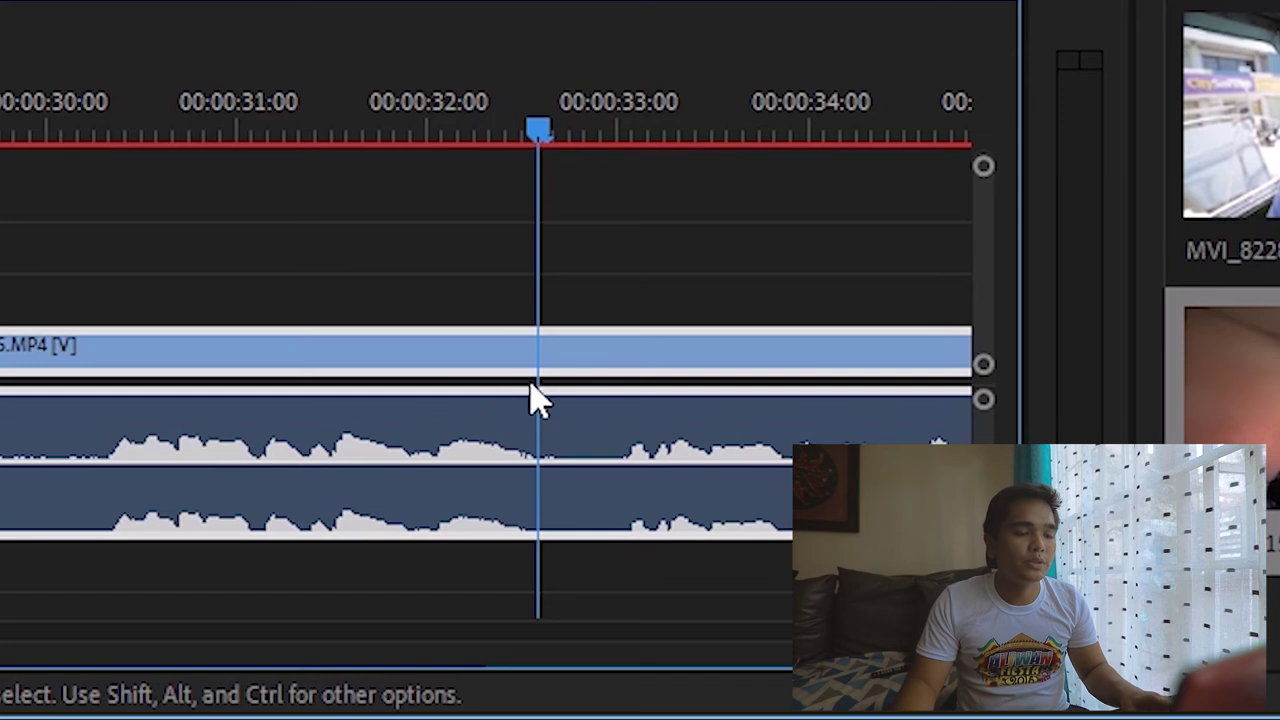
pyautogui.hotkey('ctrl', 'k')
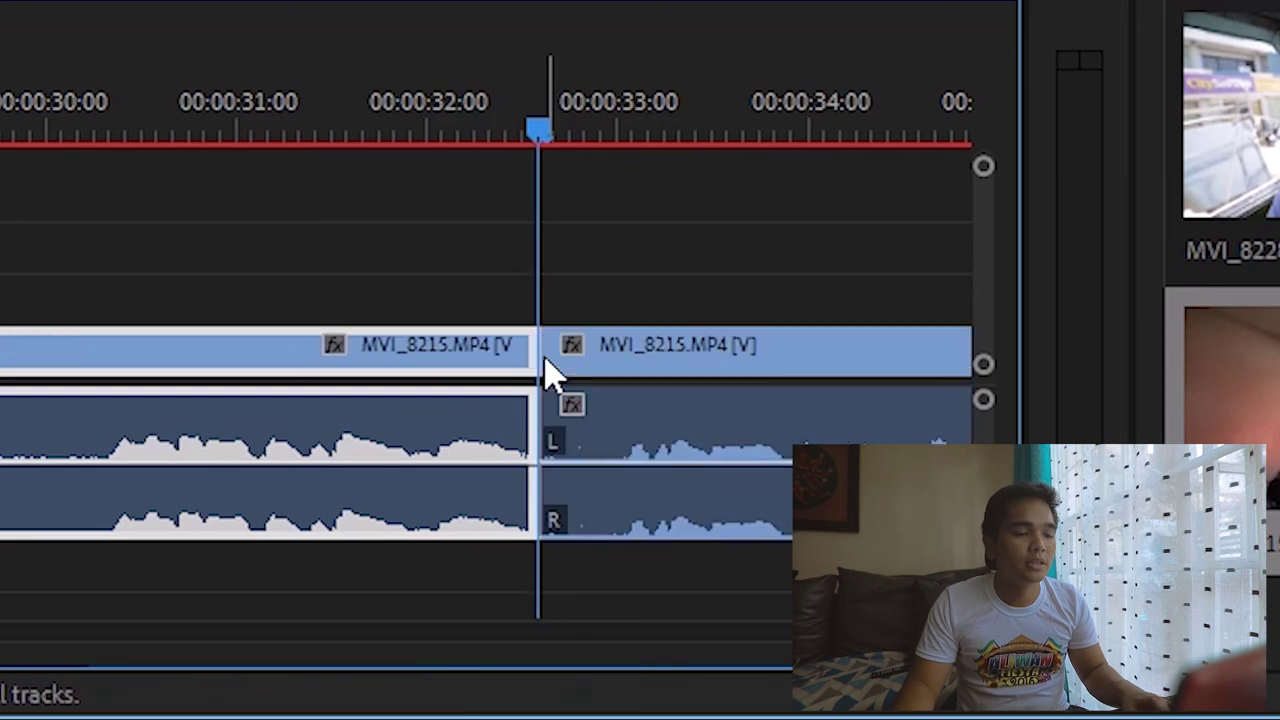
pyautogui.click(626, 352)
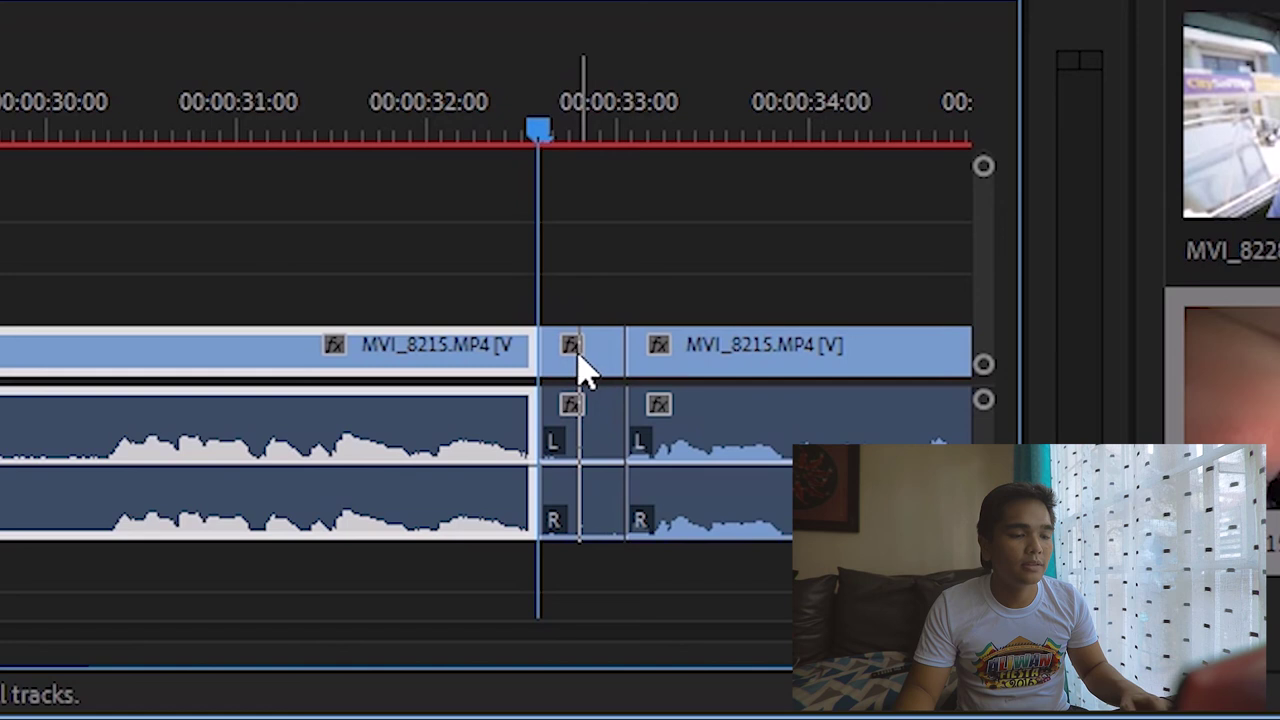
# Step: Clear the short pause piece and delete the gap so the clips join
pyautogui.click(586, 314)
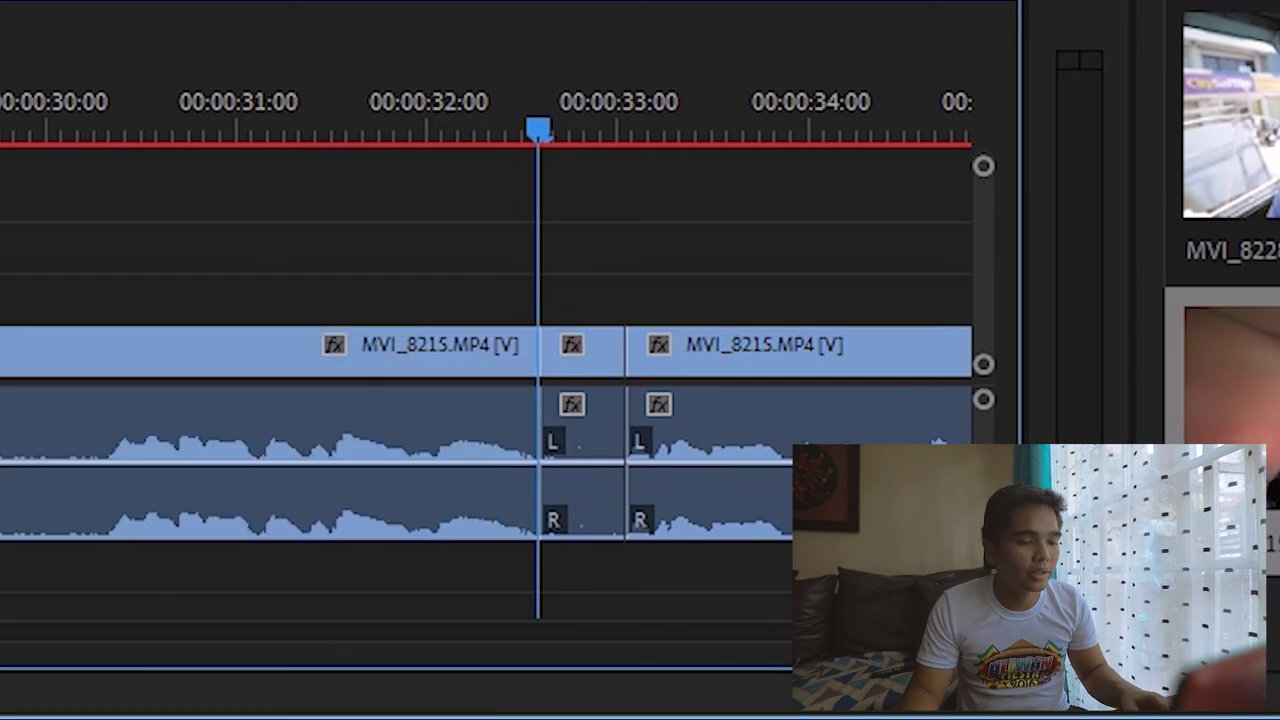
pyautogui.click(600, 362)
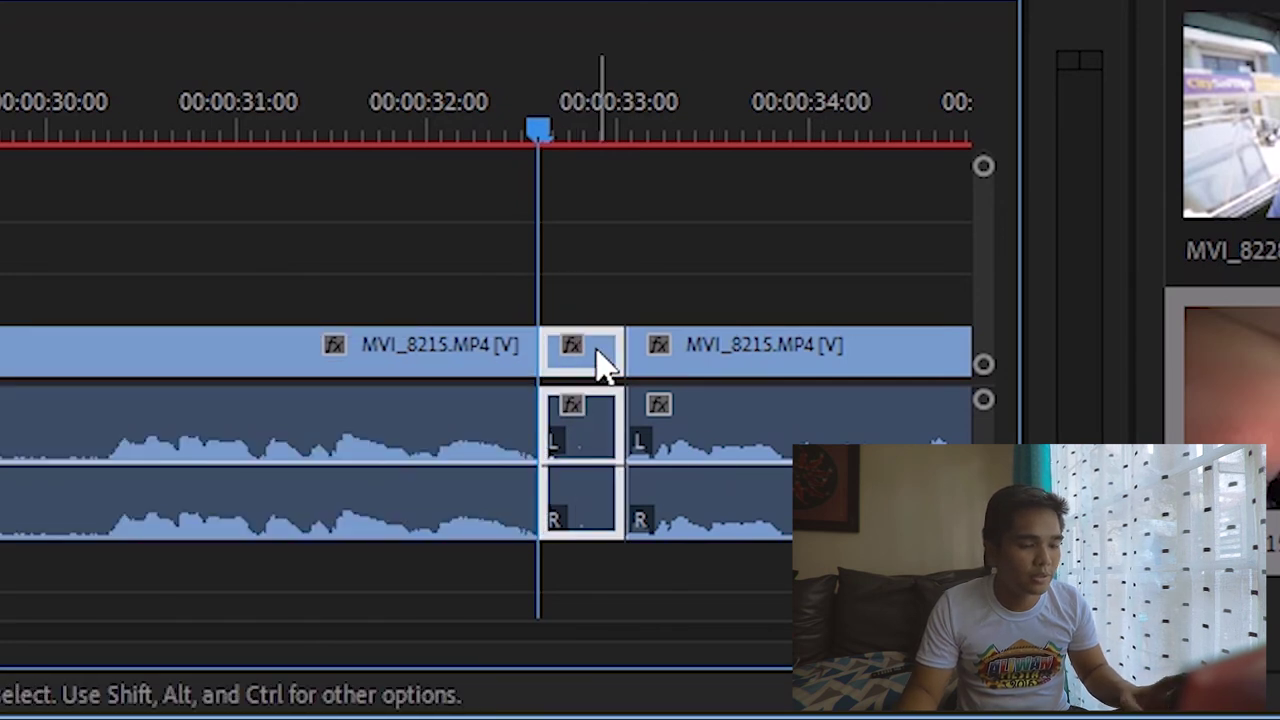
pyautogui.press('Delete')
pyautogui.click(600, 362)
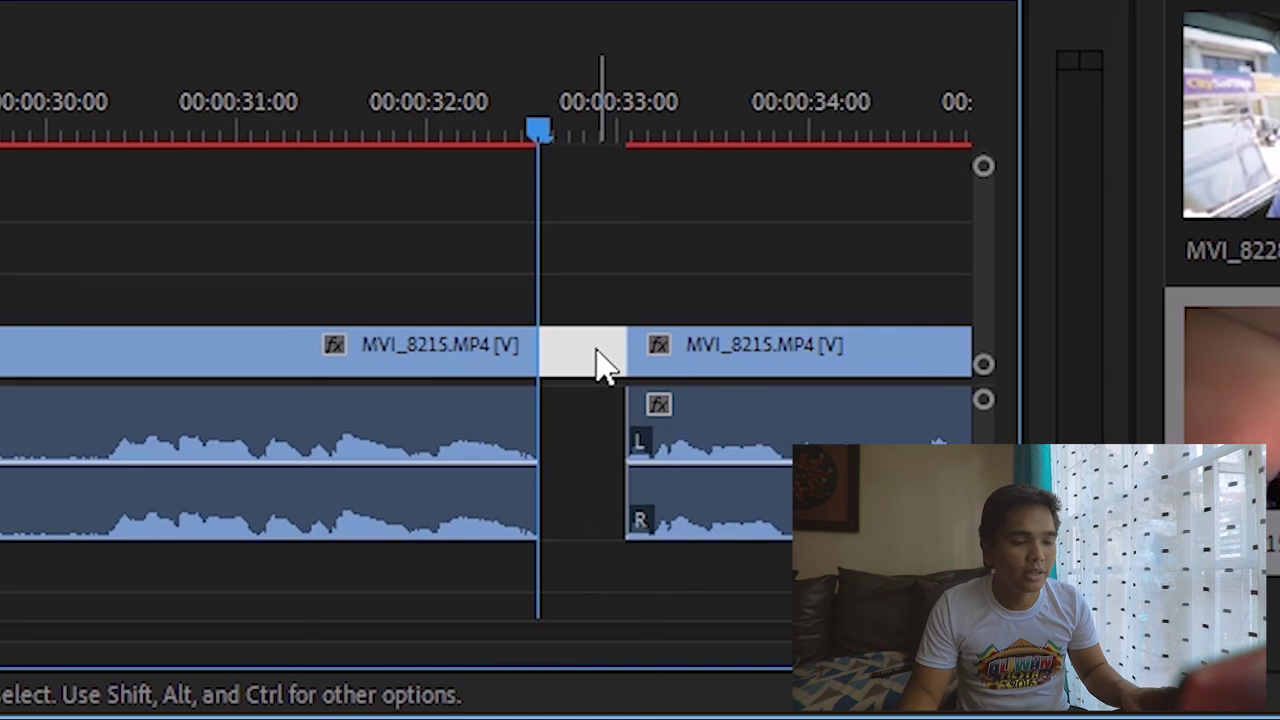
pyautogui.press('Delete')
pyautogui.click(466, 125)
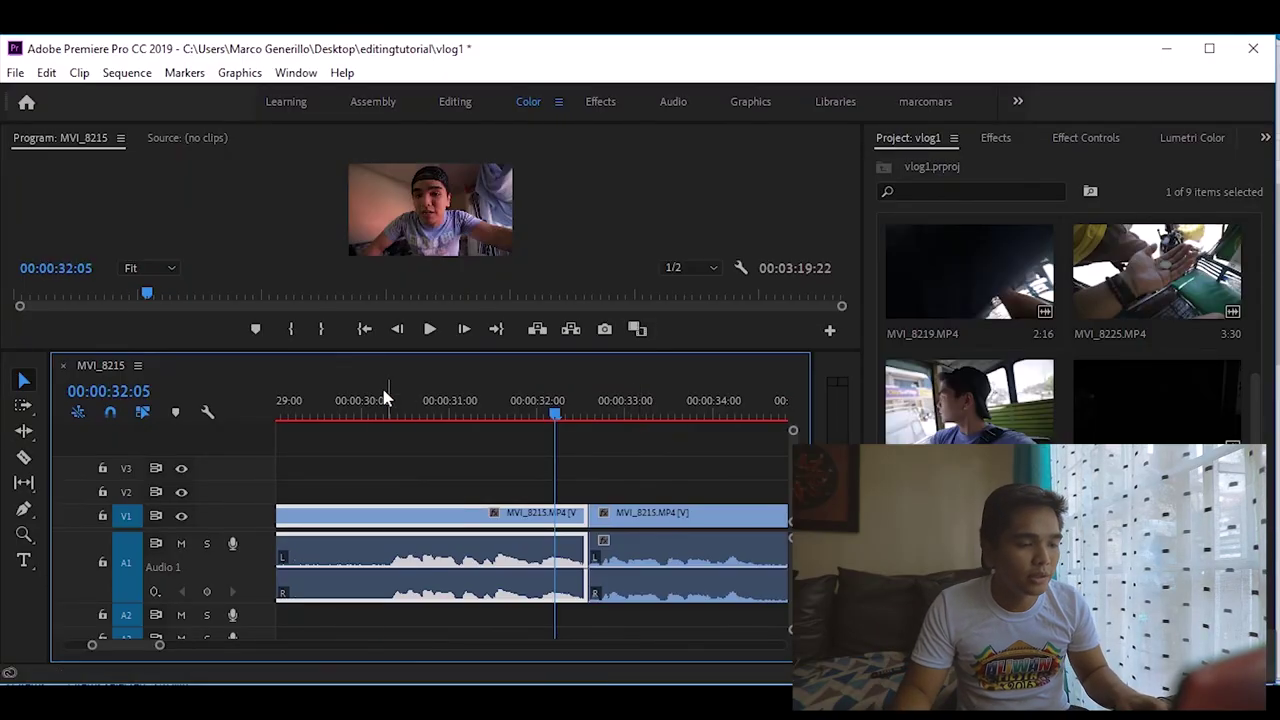
# Step: Locate the next pause and razor the clip around 00:00:30:10
pyautogui.moveTo(729, 414); pyautogui.dragTo(395, 510)
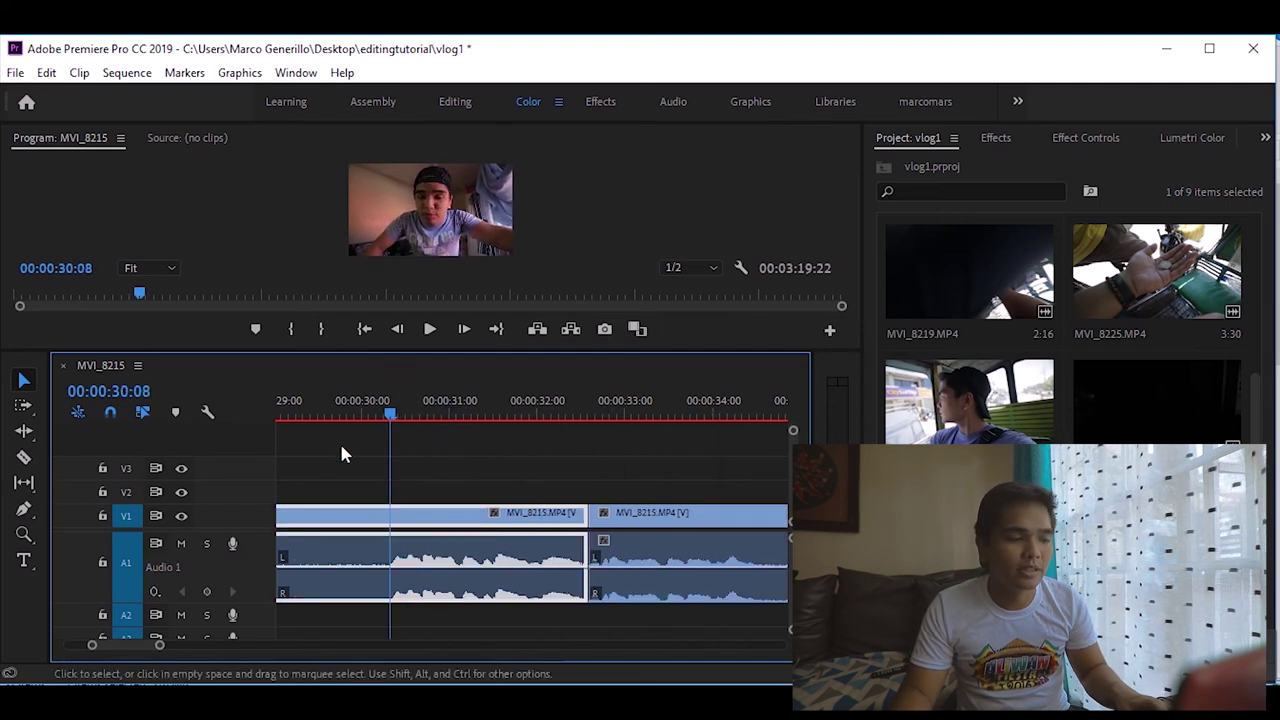
pyautogui.moveTo(366, 414); pyautogui.dragTo(376, 414)
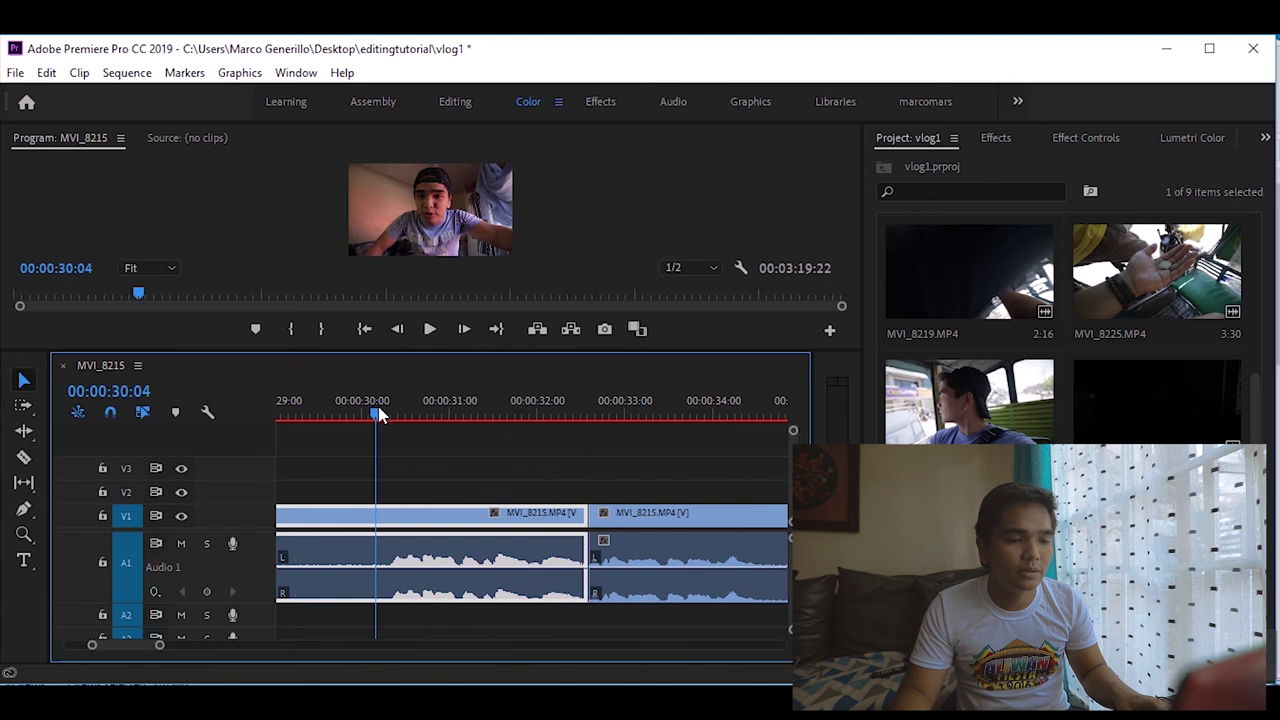
pyautogui.click(766, 417)
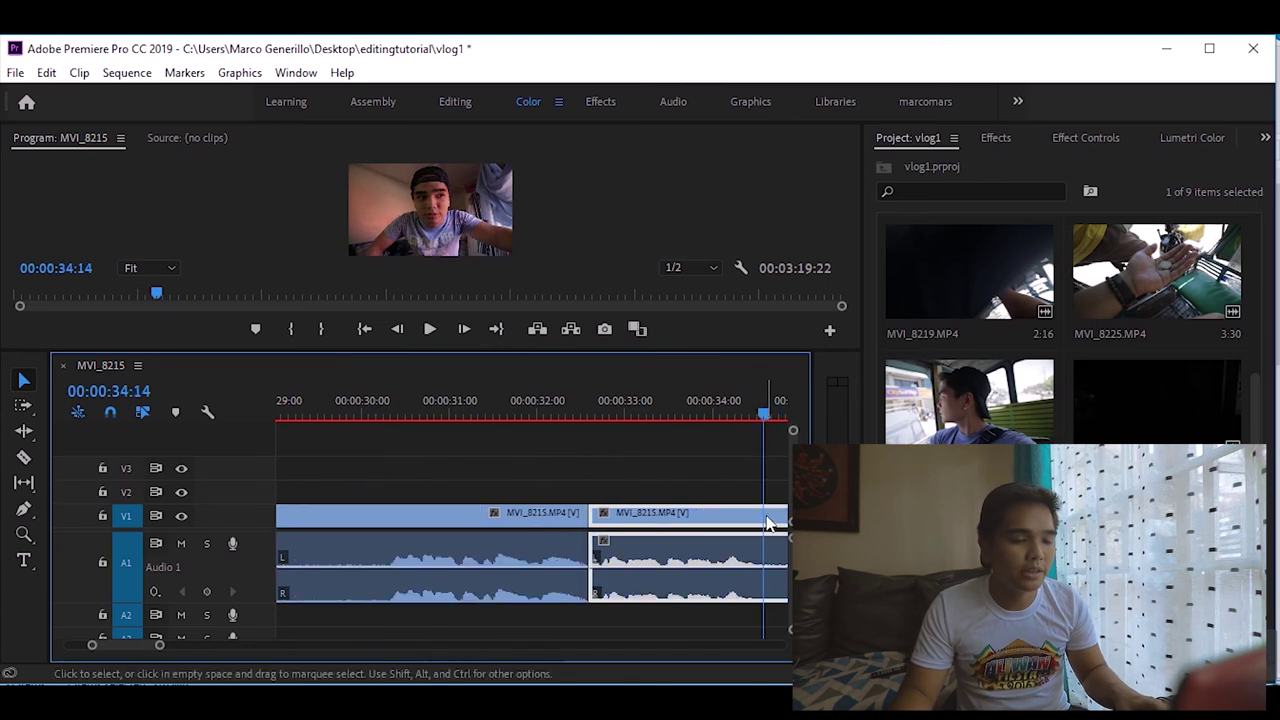
pyautogui.click(386, 541)
# Step: Remove the piece before 00:00:30:10 and the tail after 00:00:34:14
pyautogui.press('v')
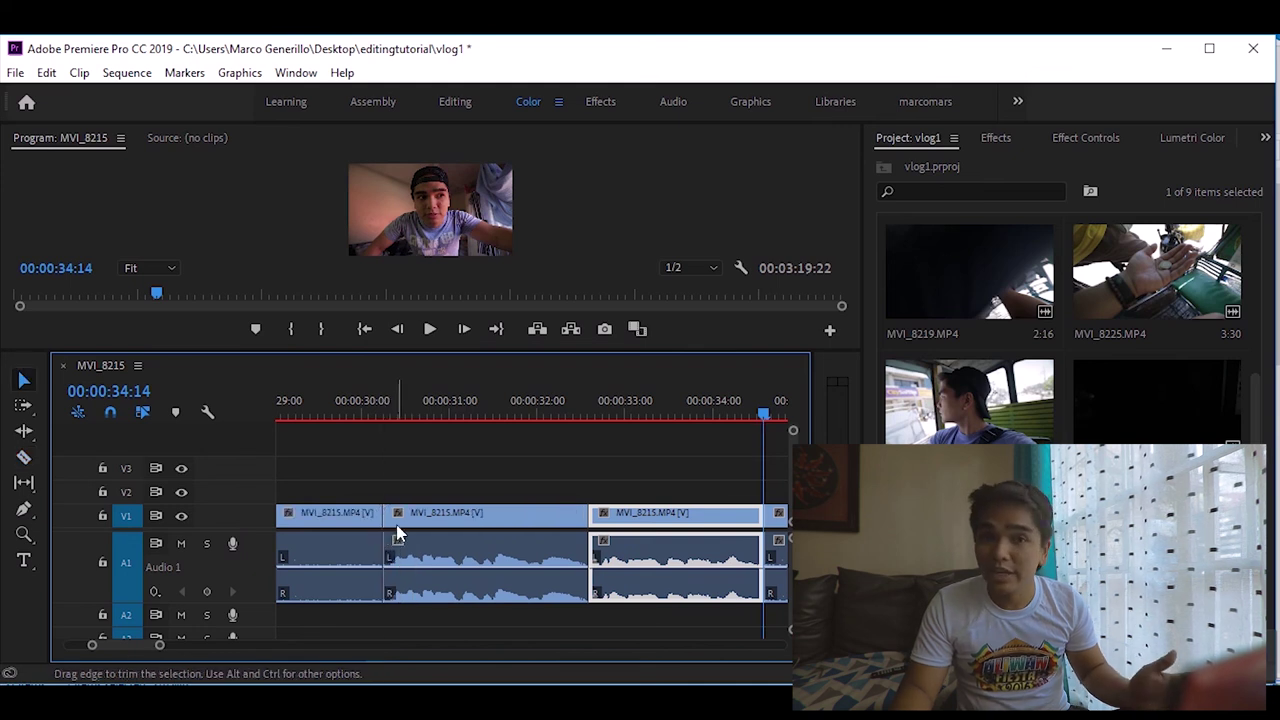
pyautogui.click(335, 555)
pyautogui.press('Delete')
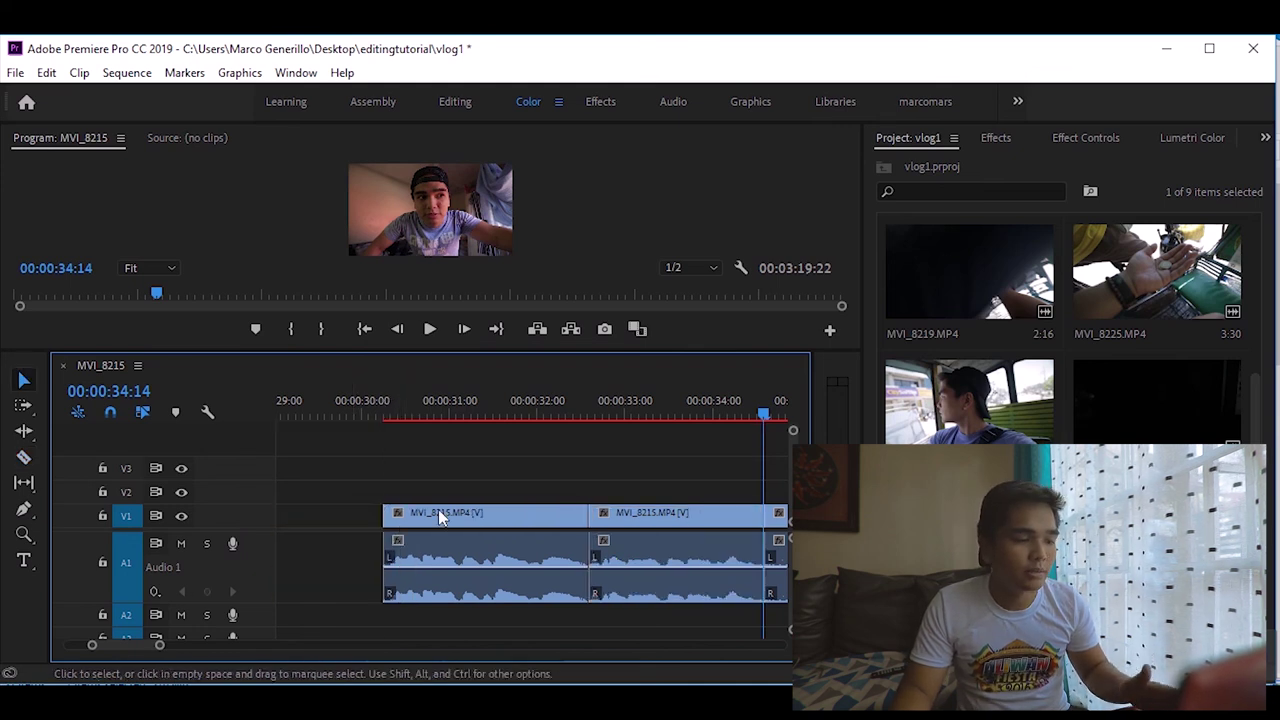
pyautogui.click(778, 514)
pyautogui.press('Delete')
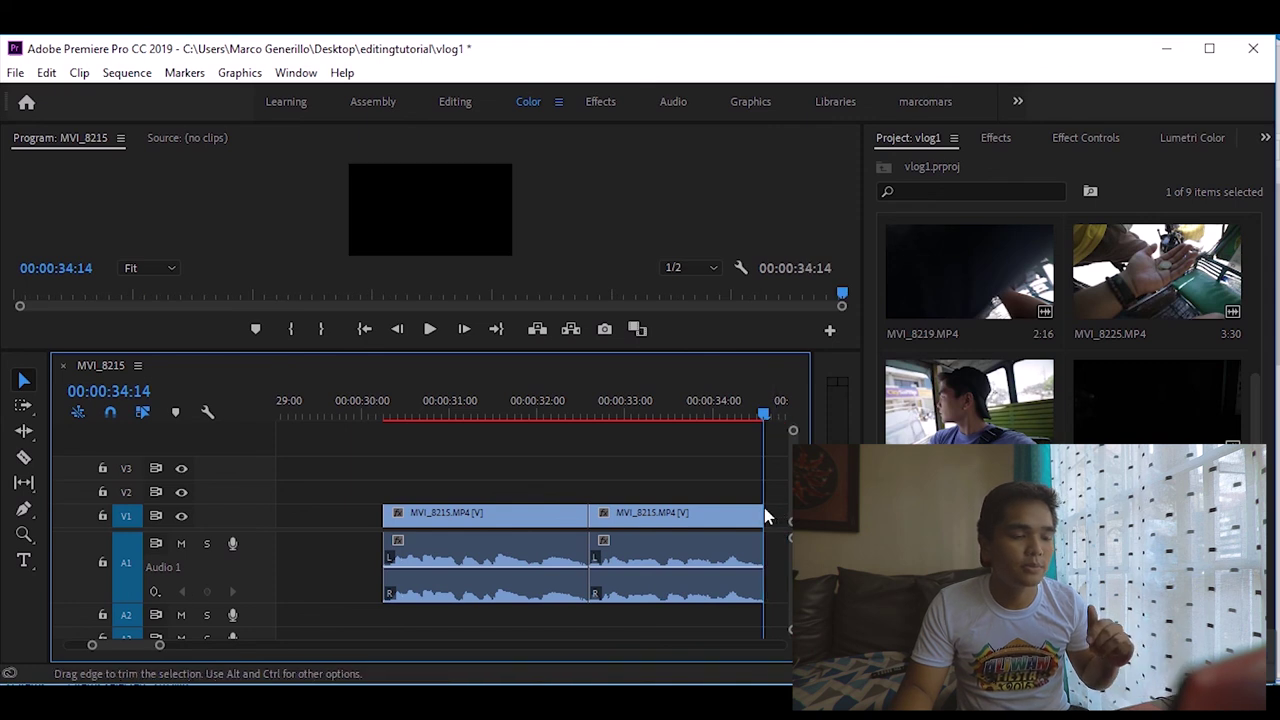